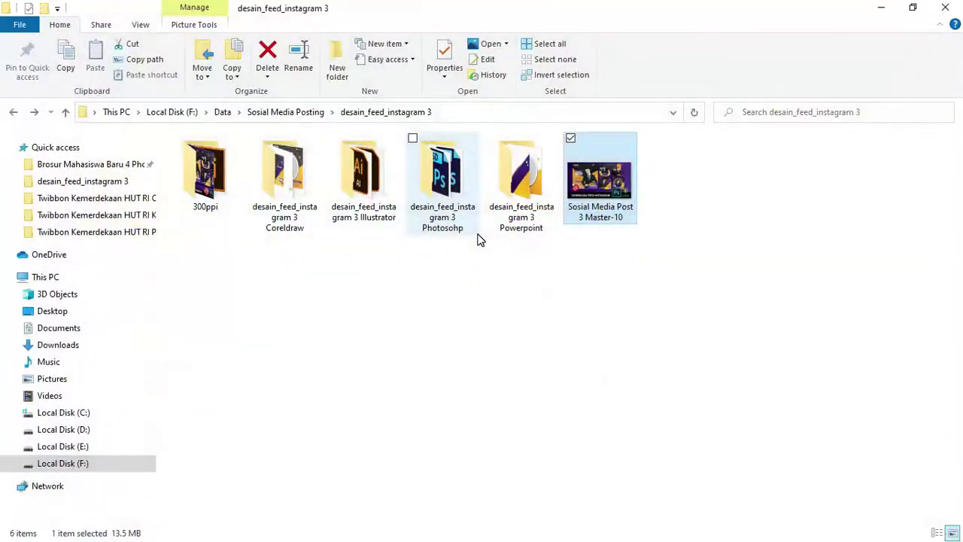
Click through the Powerpoint, Photoshop, Illustrator and Coreldraw template folders one at a time
{"action": "left_click", "coordinate": [504, 282]}
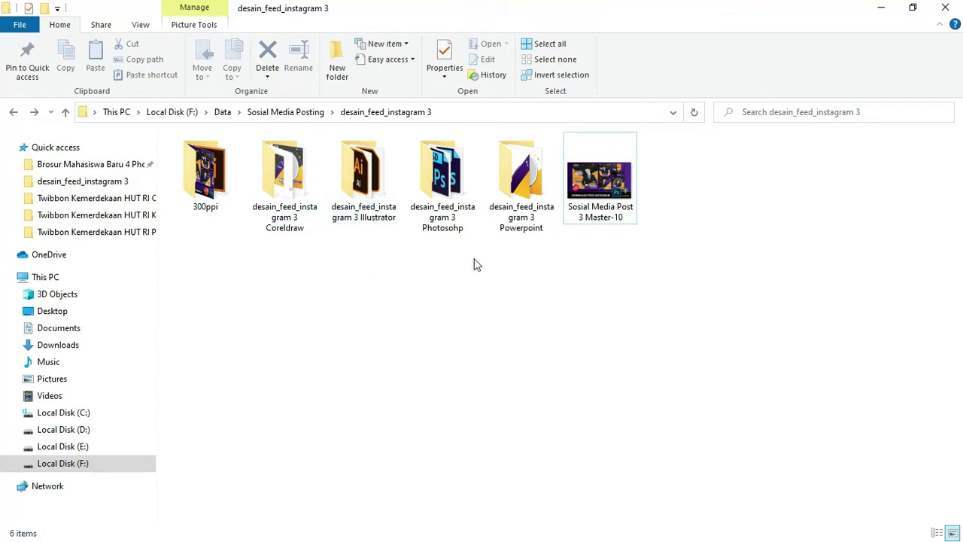
{"action": "left_click", "coordinate": [522, 226]}
{"action": "left_click", "coordinate": [445, 185]}
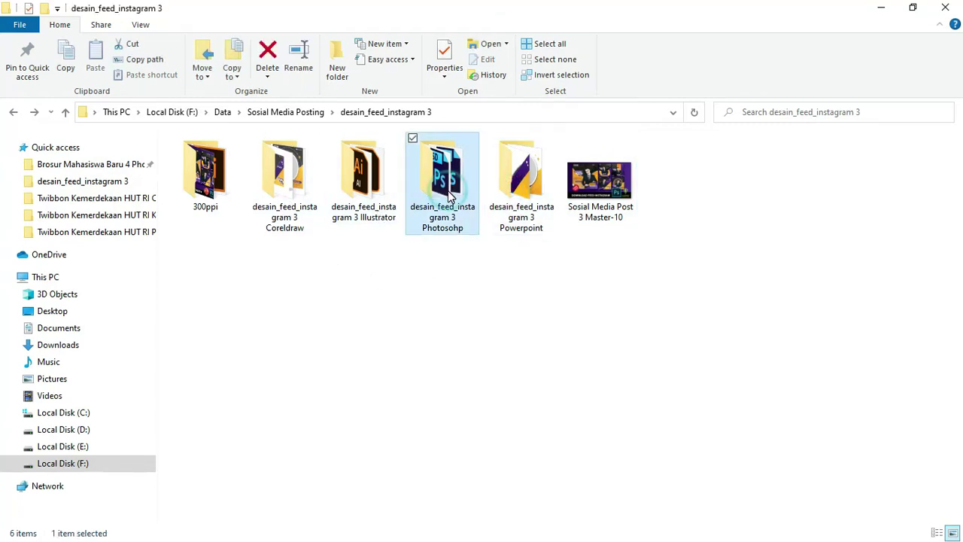
{"action": "left_click", "coordinate": [370, 194]}
{"action": "left_click", "coordinate": [299, 188]}
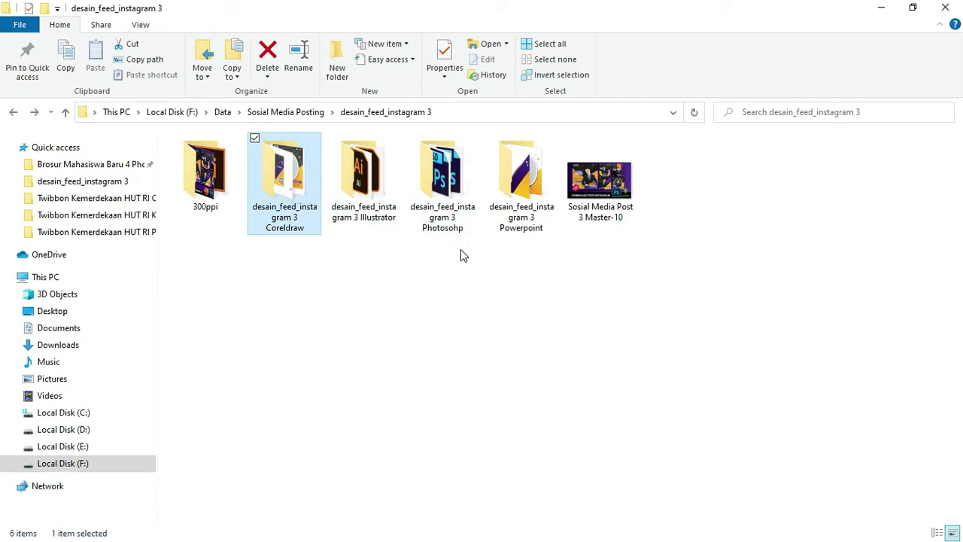
{"action": "left_click", "coordinate": [443, 191]}
{"action": "left_click", "coordinate": [290, 181]}
Drag-select the Coreldraw, Illustrator and Photoshop folders together, then clear the selection
{"action": "left_click_drag", "start_coordinate": [357, 276], "coordinate": [293, 192]}
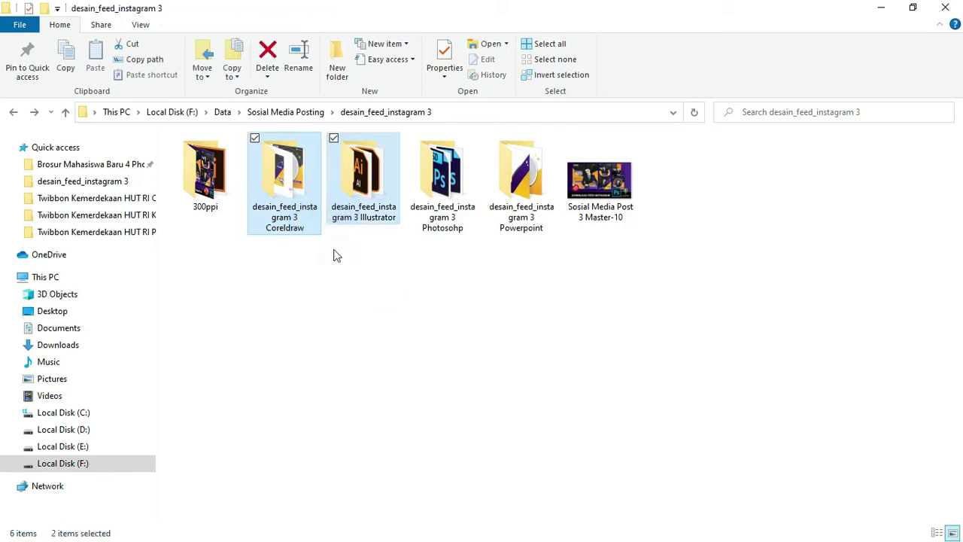
{"action": "left_click", "coordinate": [366, 269]}
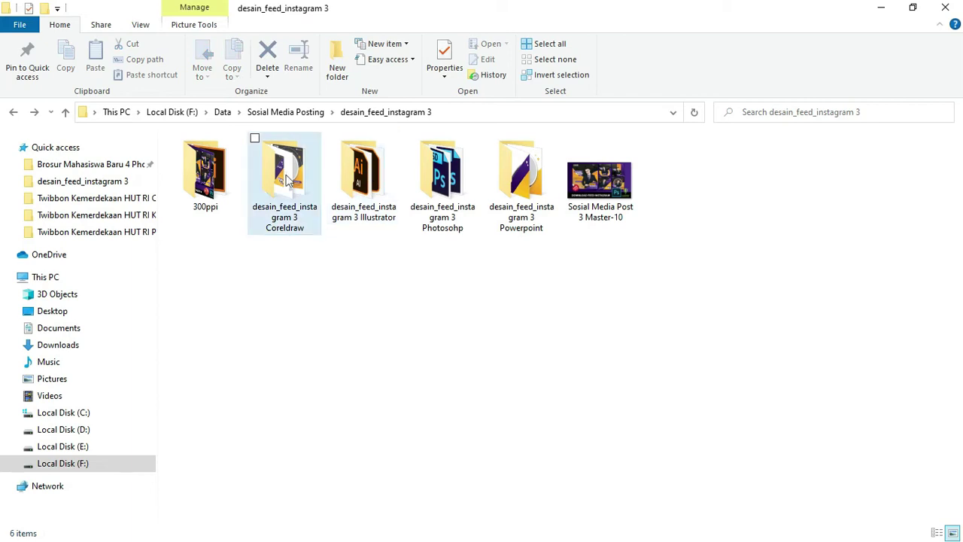
{"action": "left_click_drag", "start_coordinate": [456, 260], "coordinate": [285, 189]}
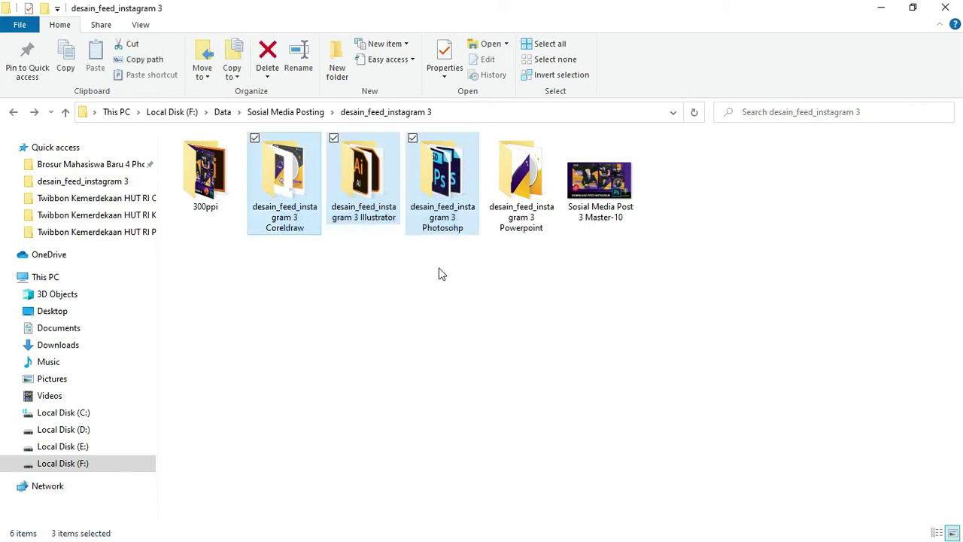
{"action": "left_click", "coordinate": [337, 293]}
{"action": "left_click", "coordinate": [508, 181]}
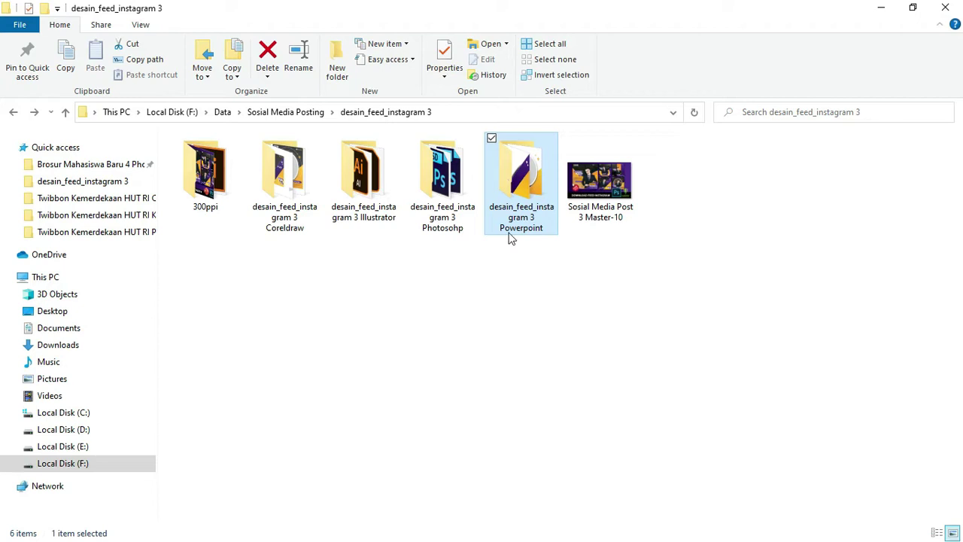
{"action": "left_click", "coordinate": [527, 268]}
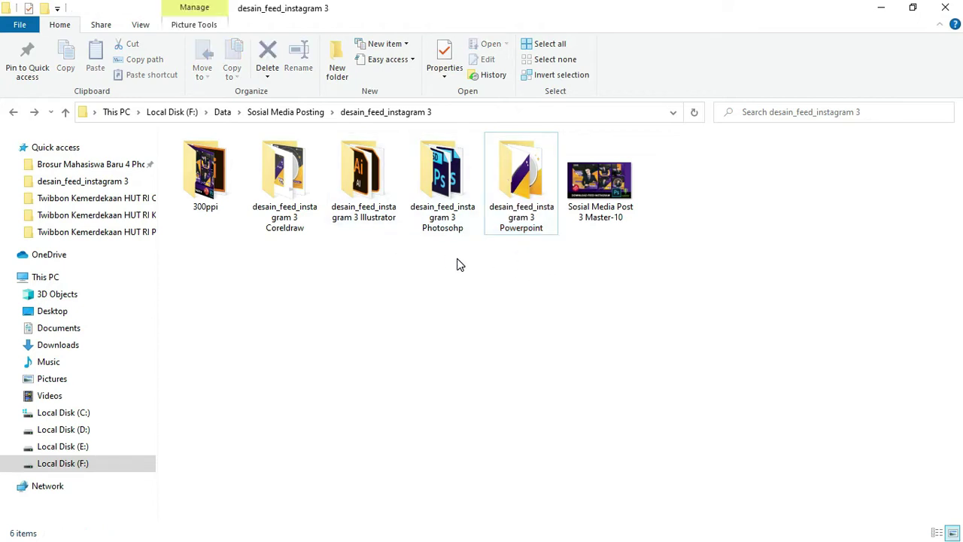
{"action": "left_click_drag", "start_coordinate": [428, 254], "coordinate": [290, 136]}
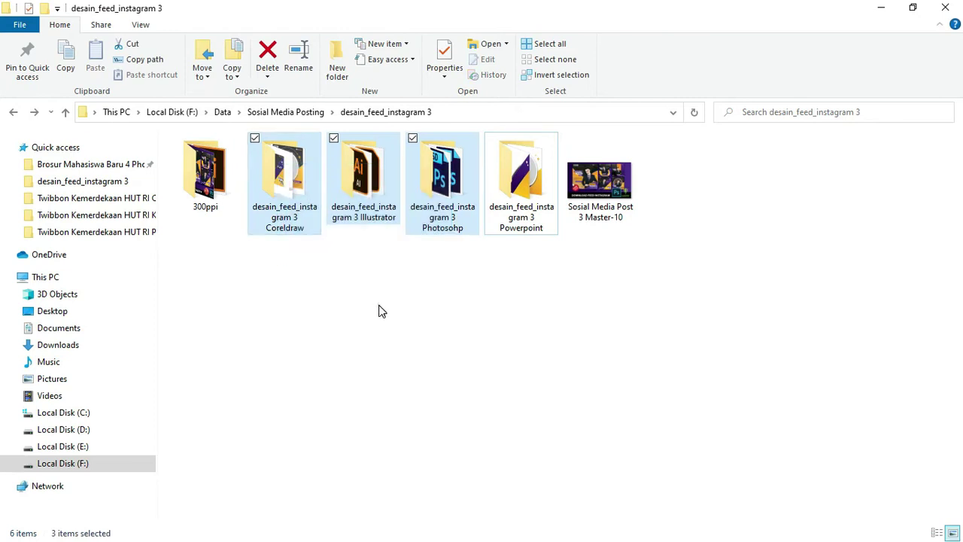
{"action": "left_click", "coordinate": [381, 311]}
Enter the Coreldraw template folder, widen the Name column and inspect the folder path
{"action": "double_click", "coordinate": [294, 172]}
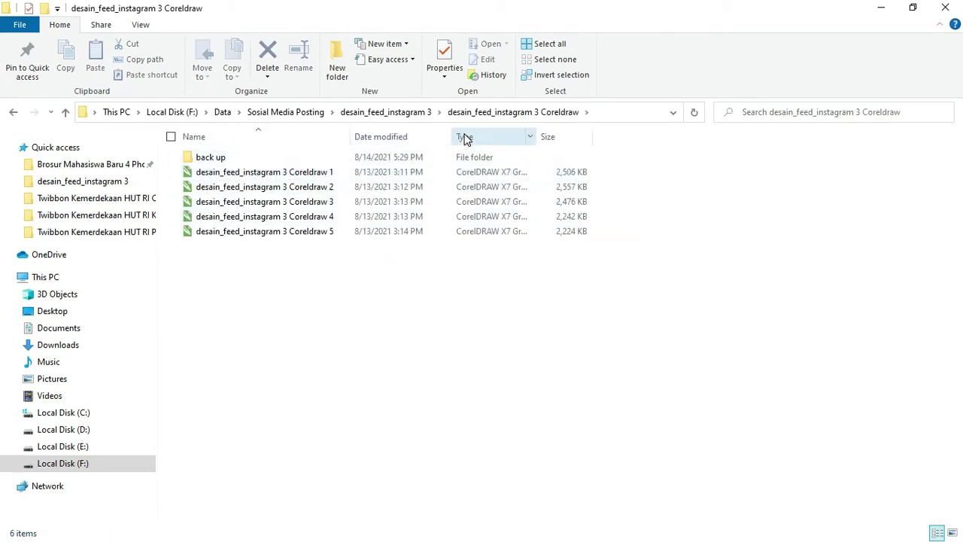
{"action": "mouse_move", "coordinate": [350, 137]}
{"action": "left_mouse_down"}
{"action": "mouse_move", "coordinate": [340, 137]}
{"action": "mouse_move", "coordinate": [408, 137]}
{"action": "left_mouse_up"}
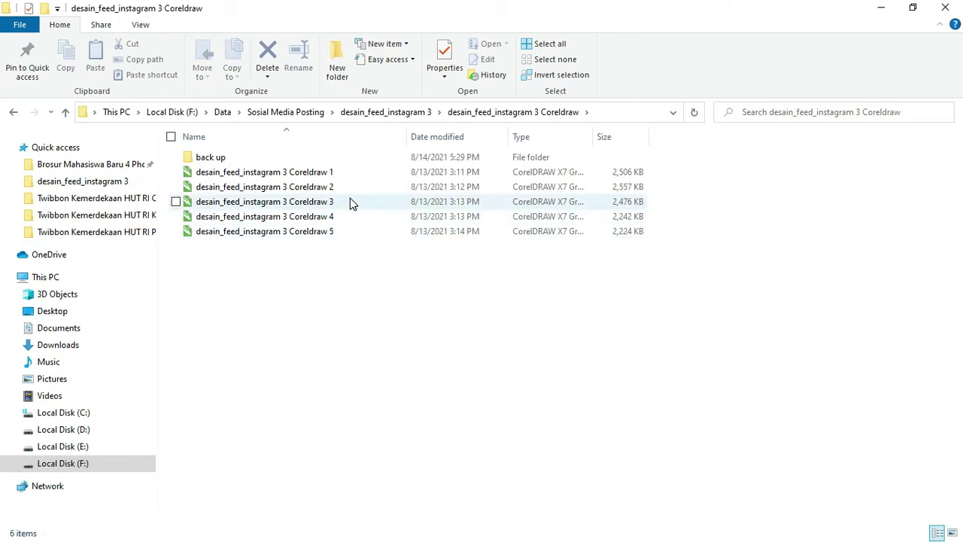
{"action": "left_click", "coordinate": [328, 175]}
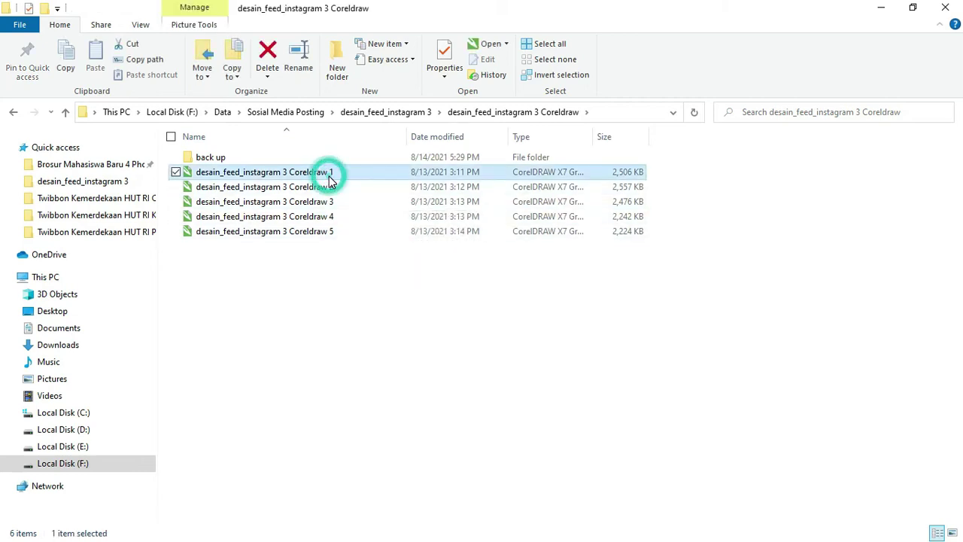
{"action": "left_click", "coordinate": [617, 111]}
{"action": "left_click_drag", "start_coordinate": [462, 111], "coordinate": [292, 113]}
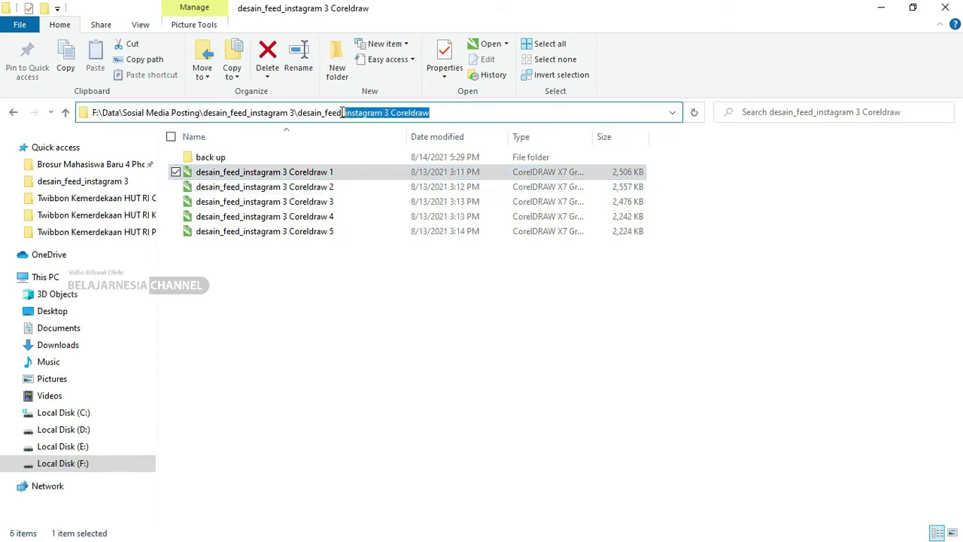
{"action": "left_click", "coordinate": [338, 309]}
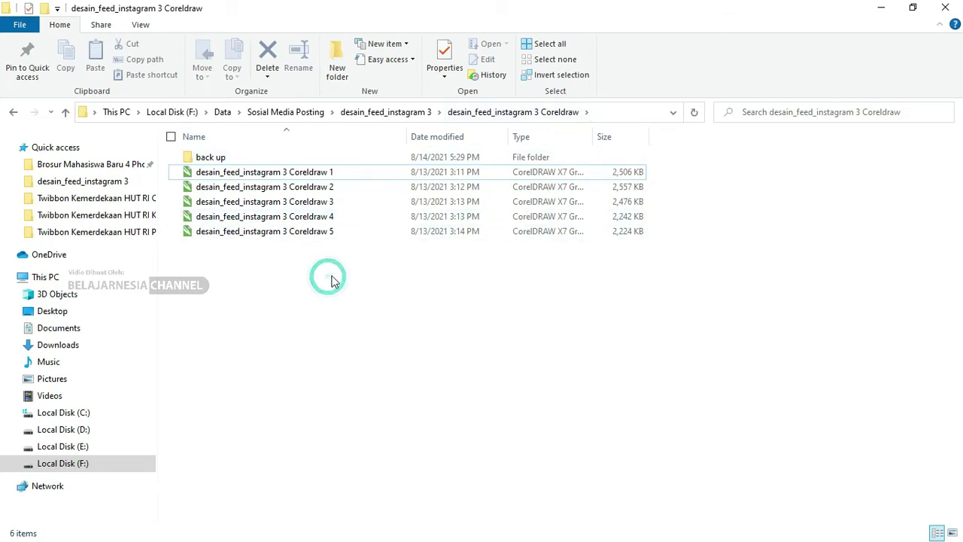
Open desain_feed_instagram 3 Coreldraw 1 in CorelDRAW from its right-click menu
{"action": "left_click", "coordinate": [328, 172]}
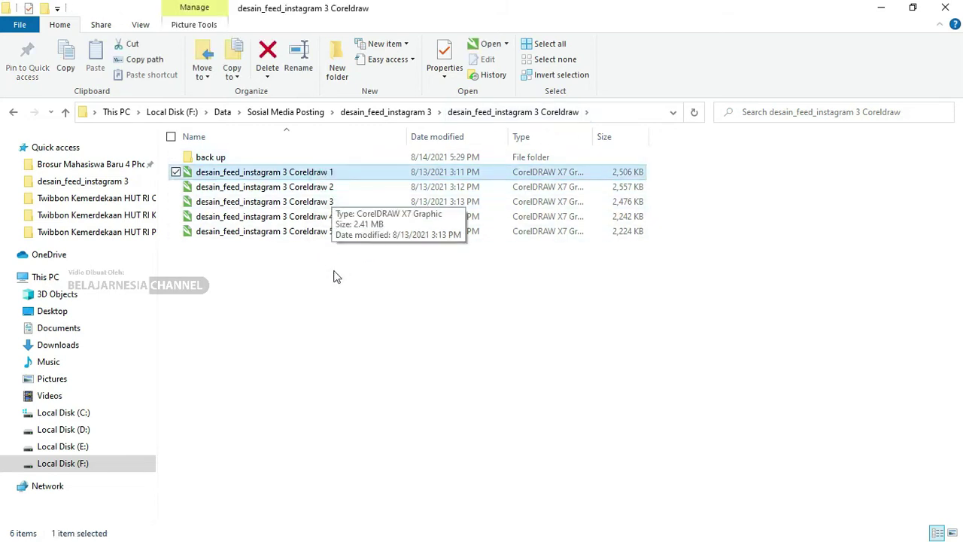
{"action": "right_click", "coordinate": [324, 173]}
{"action": "left_click", "coordinate": [358, 183]}
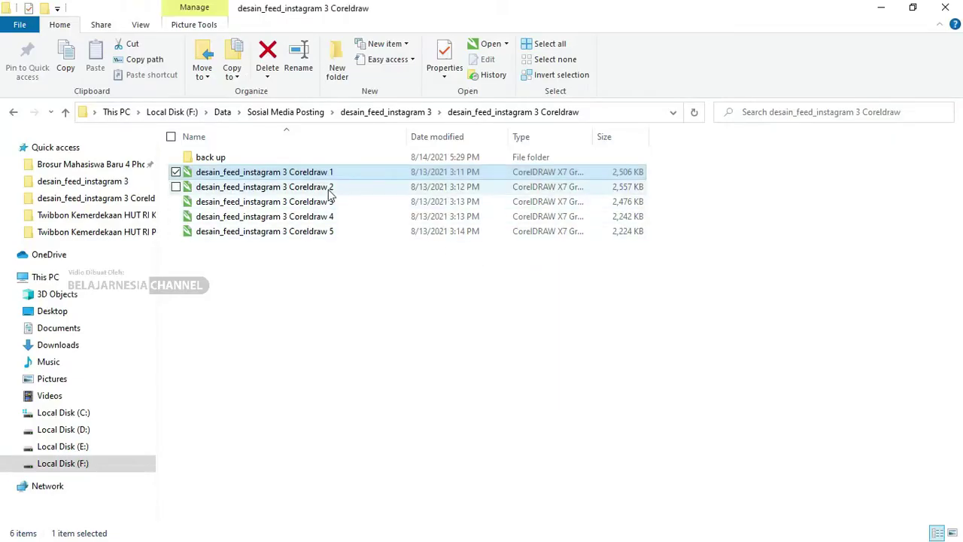
Open design files Coreldraw 2 and Coreldraw 3 in CorelDRAW from File Explorer
{"action": "left_click", "coordinate": [327, 188]}
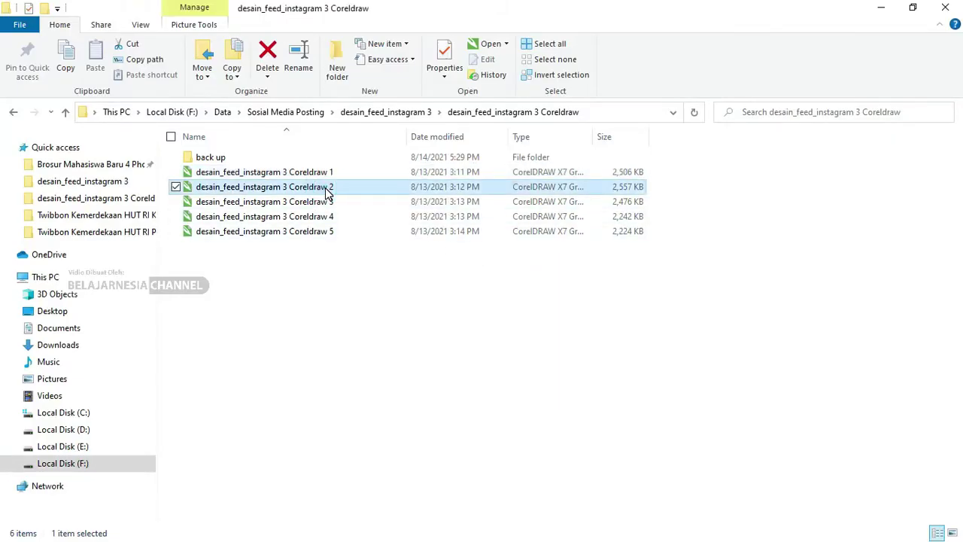
{"action": "right_click", "coordinate": [329, 189]}
{"action": "left_click", "coordinate": [343, 198]}
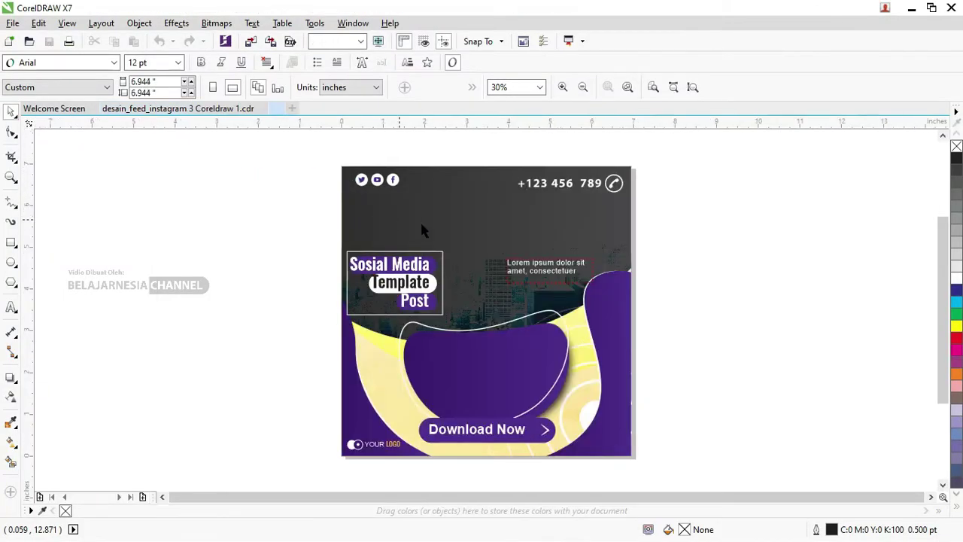
{"action": "key", "text": "alt+Tab"}
{"action": "left_click", "coordinate": [320, 201]}
{"action": "right_click", "coordinate": [319, 202]}
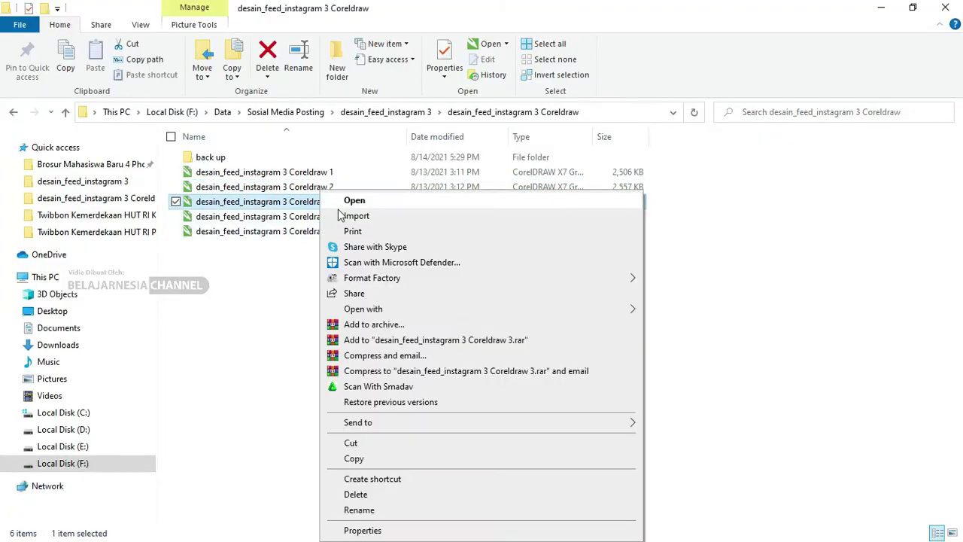
{"action": "left_click", "coordinate": [343, 200]}
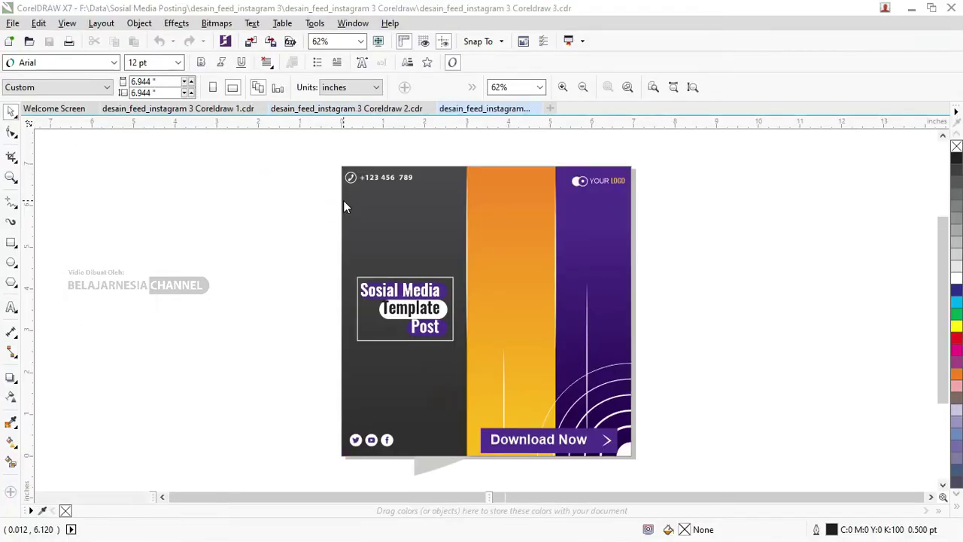
{"action": "key", "text": "alt+Tab"}
Open Coreldraw 4 and Coreldraw 5 as well, then return to CorelDRAW
{"action": "left_click", "coordinate": [319, 216]}
{"action": "right_click", "coordinate": [322, 216]}
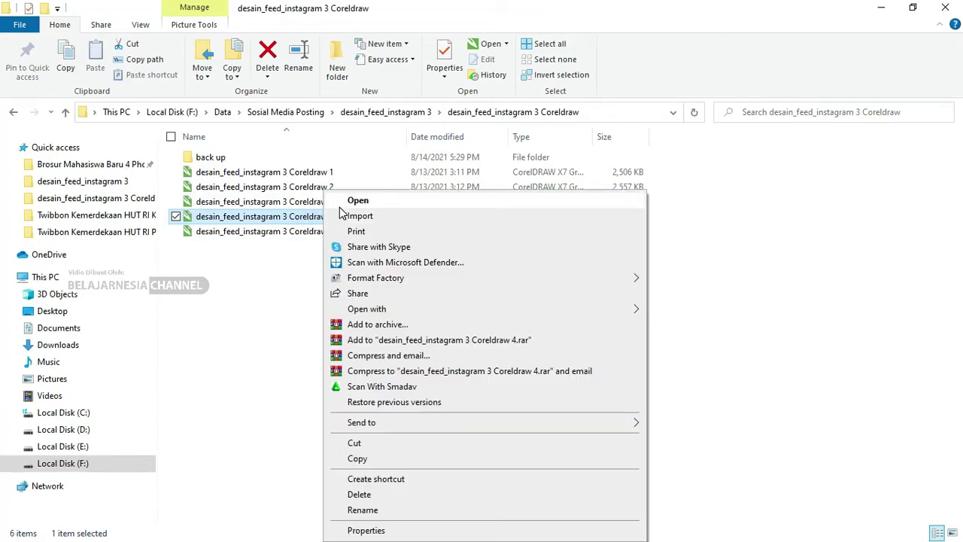
{"action": "left_click", "coordinate": [340, 201]}
{"action": "key", "text": "alt+Tab"}
{"action": "left_click", "coordinate": [320, 232]}
{"action": "right_click", "coordinate": [320, 232]}
{"action": "left_click", "coordinate": [352, 202]}
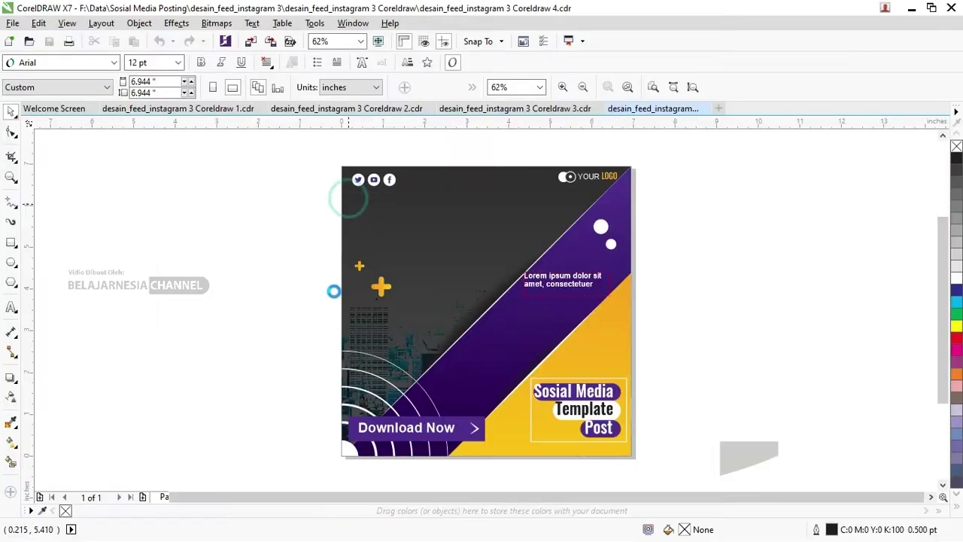
{"action": "key", "text": "alt+Tab"}
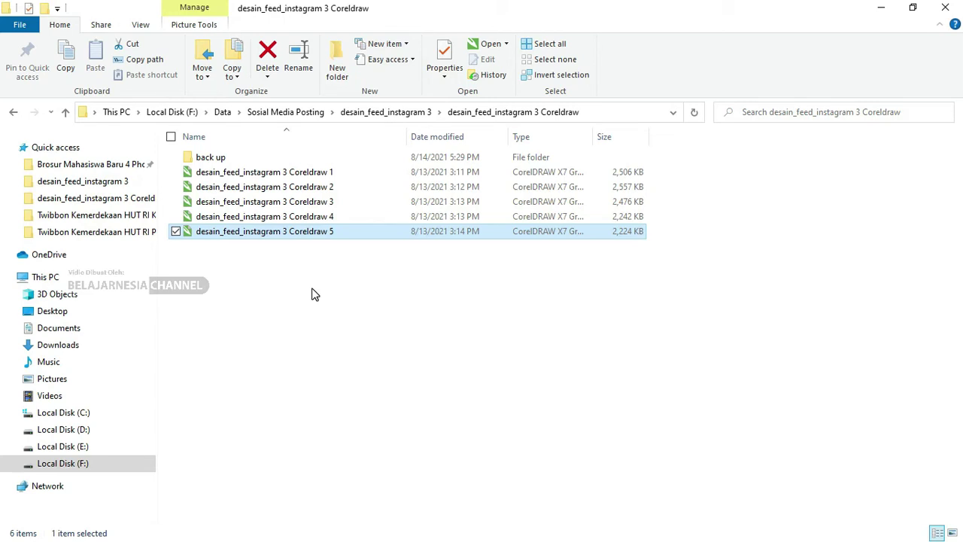
{"action": "key", "text": "alt"}
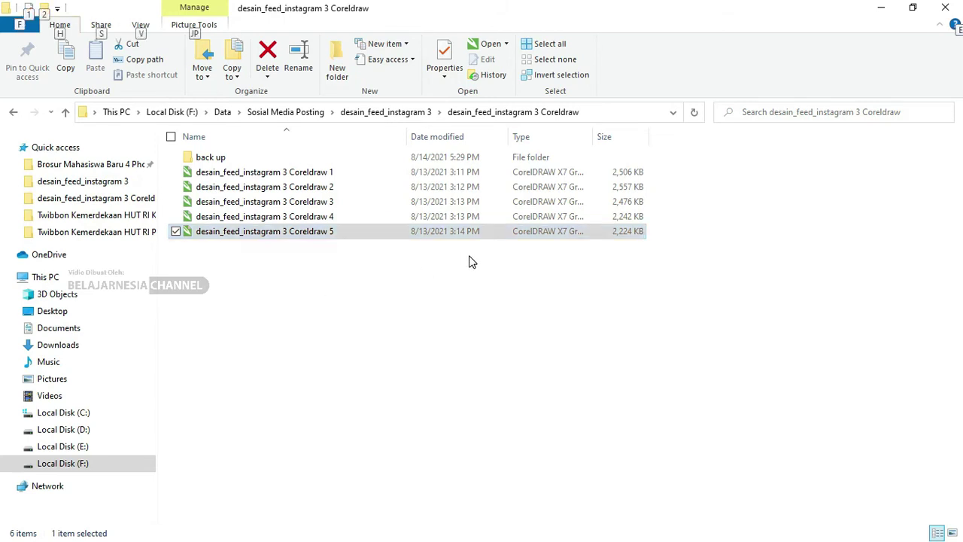
{"action": "key", "text": "alt+Tab"}
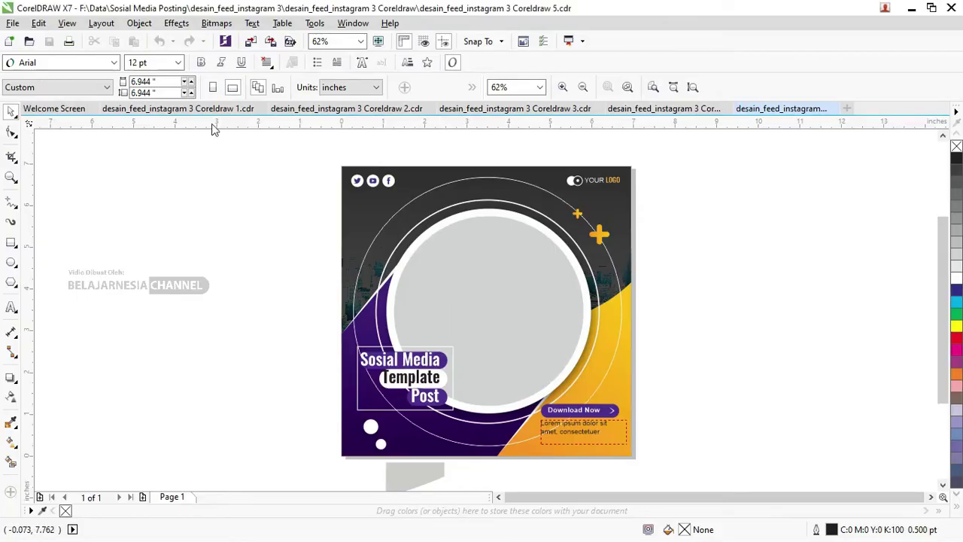
In design 1, move the Sosial Media Template Post title group beside the page
{"action": "left_click", "coordinate": [164, 109]}
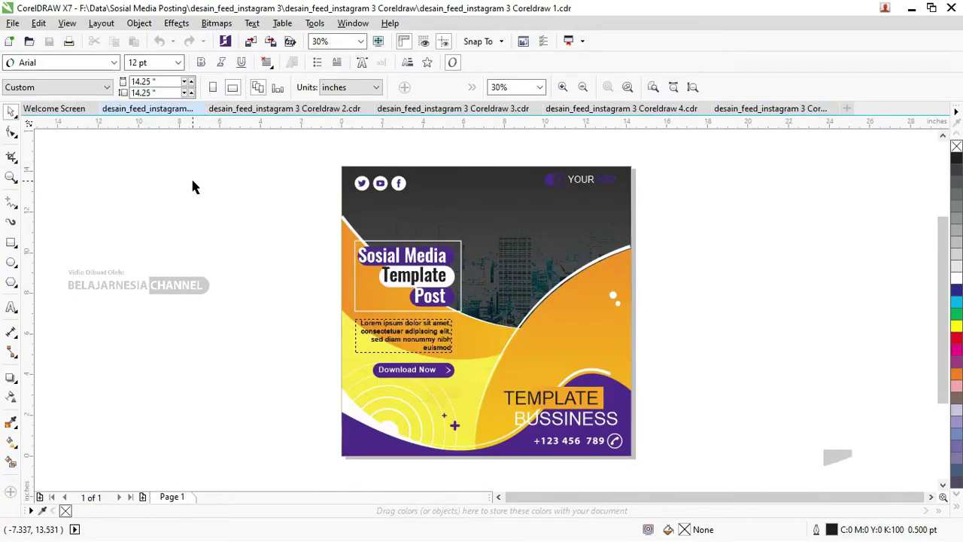
{"action": "scroll", "coordinate": [412, 243], "scroll_direction": "down", "scroll_amount": 2}
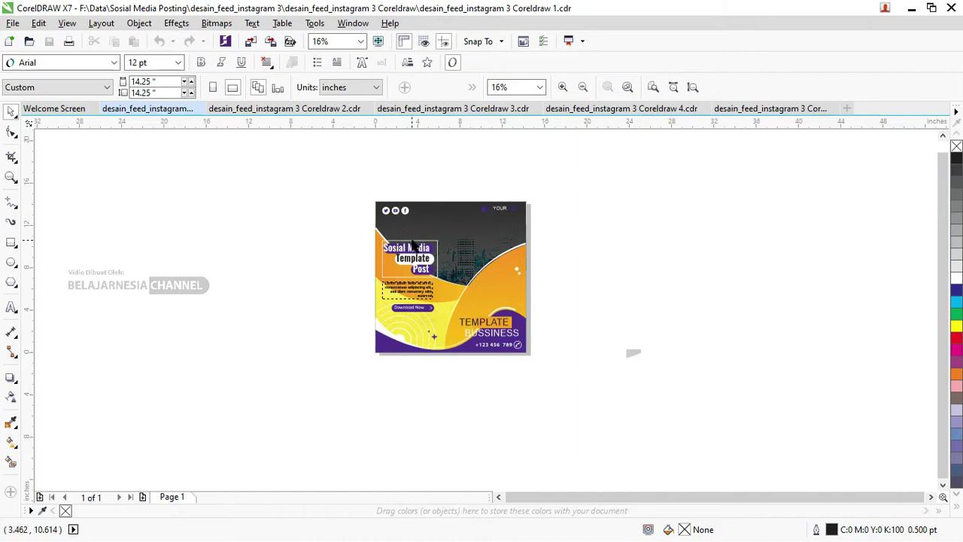
{"action": "scroll", "coordinate": [413, 243], "scroll_direction": "up", "scroll_amount": 2}
{"action": "left_click", "coordinate": [397, 257]}
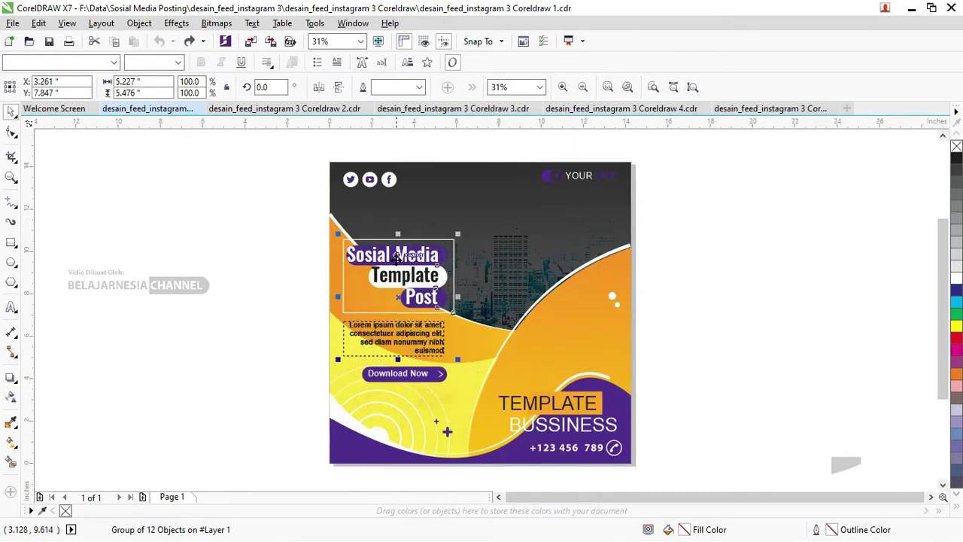
{"action": "left_click_drag", "start_coordinate": [397, 257], "coordinate": [231, 267]}
{"action": "key", "text": "ctrl+z"}
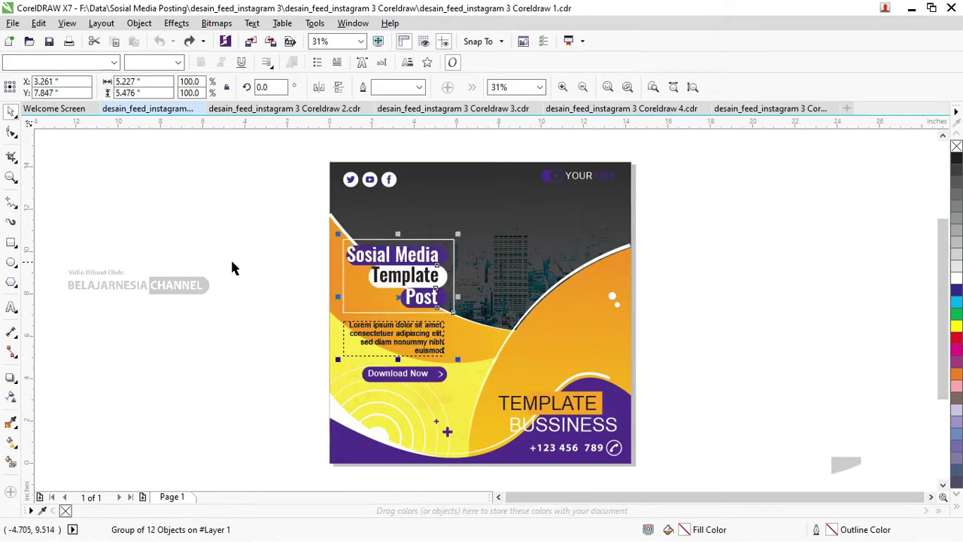
{"action": "left_click_drag", "start_coordinate": [407, 262], "coordinate": [276, 263]}
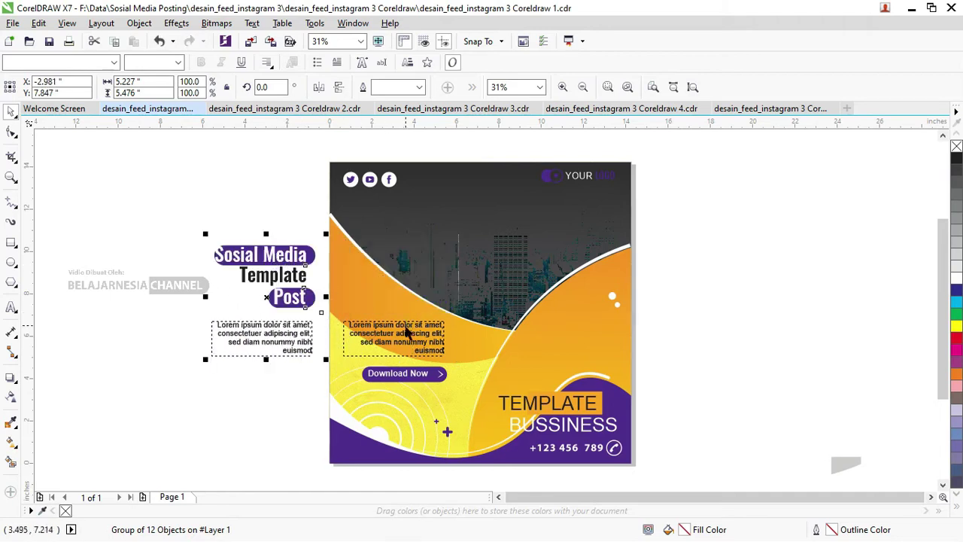
Delete the poster's original lorem paragraph
{"action": "left_click", "coordinate": [407, 331]}
{"action": "scroll", "coordinate": [407, 329], "scroll_direction": "up", "scroll_amount": 2}
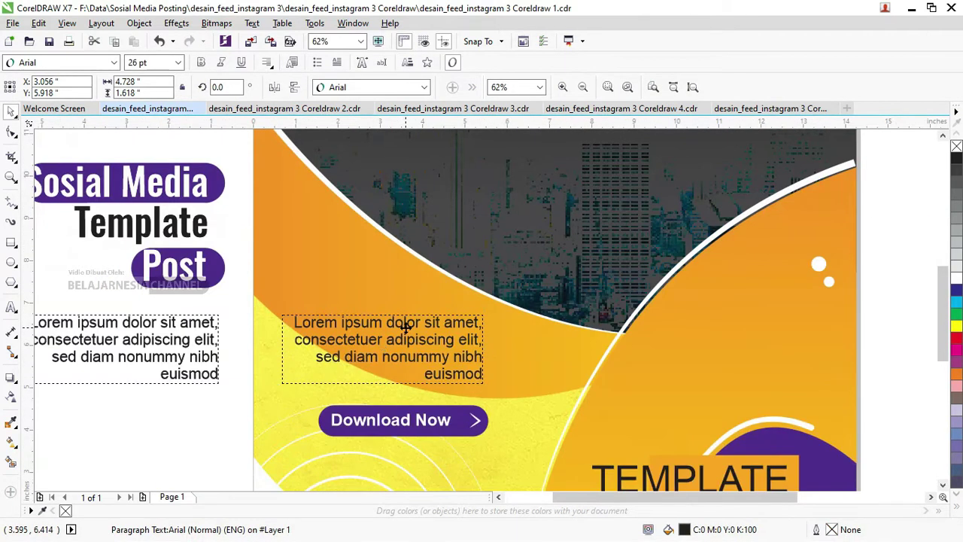
{"action": "key", "text": "Escape"}
{"action": "left_click", "coordinate": [407, 331]}
{"action": "key", "text": "Delete"}
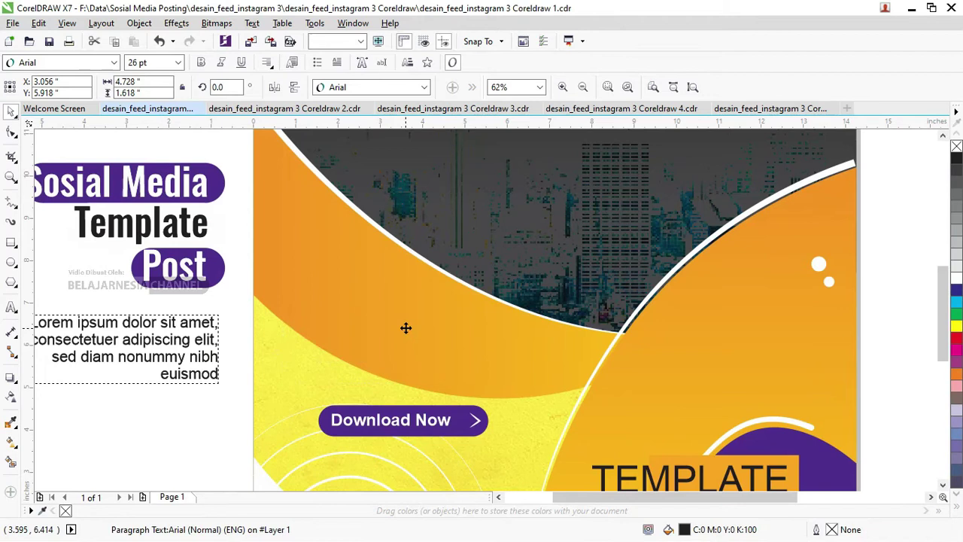
Place the title group on the poster's upper left and ungroup all of it
{"action": "left_click_drag", "start_coordinate": [191, 196], "coordinate": [470, 195]}
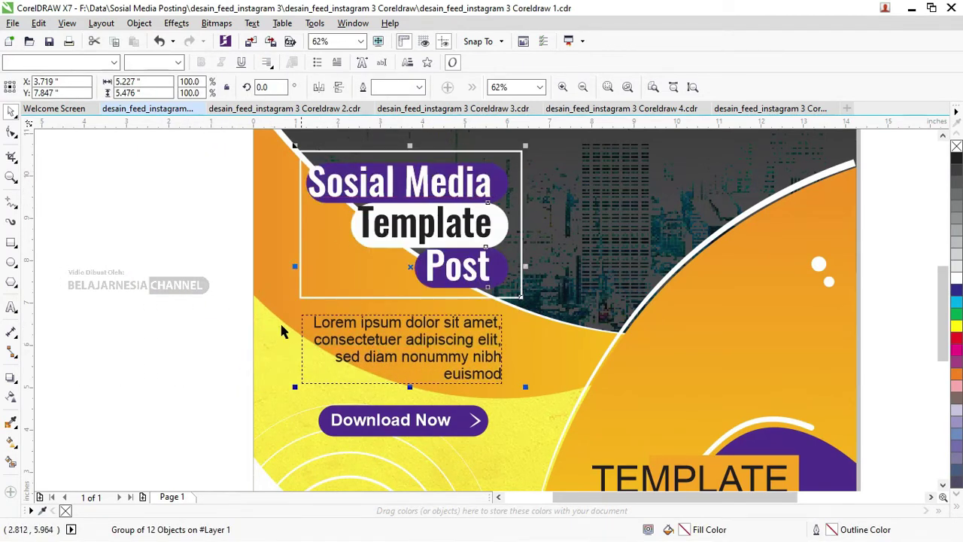
{"action": "scroll", "coordinate": [275, 324], "scroll_direction": "down", "scroll_amount": 2}
{"action": "scroll", "coordinate": [324, 267], "scroll_direction": "up", "scroll_amount": 2}
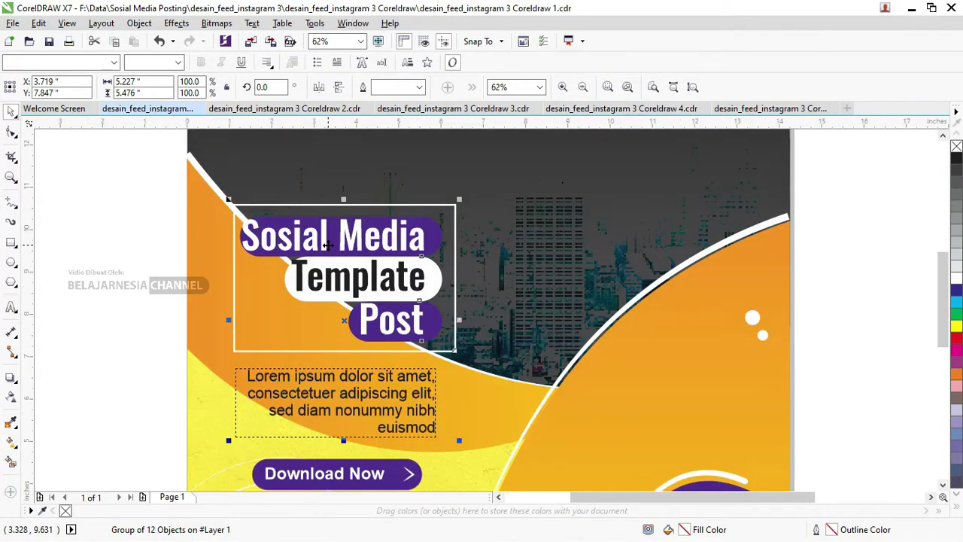
{"action": "right_click", "coordinate": [329, 252]}
{"action": "left_click", "coordinate": [364, 265]}
Check the ungrouped title, paragraph and Download Now button, then move the dark top curve off the page
{"action": "left_click", "coordinate": [172, 225]}
{"action": "left_click", "coordinate": [283, 235]}
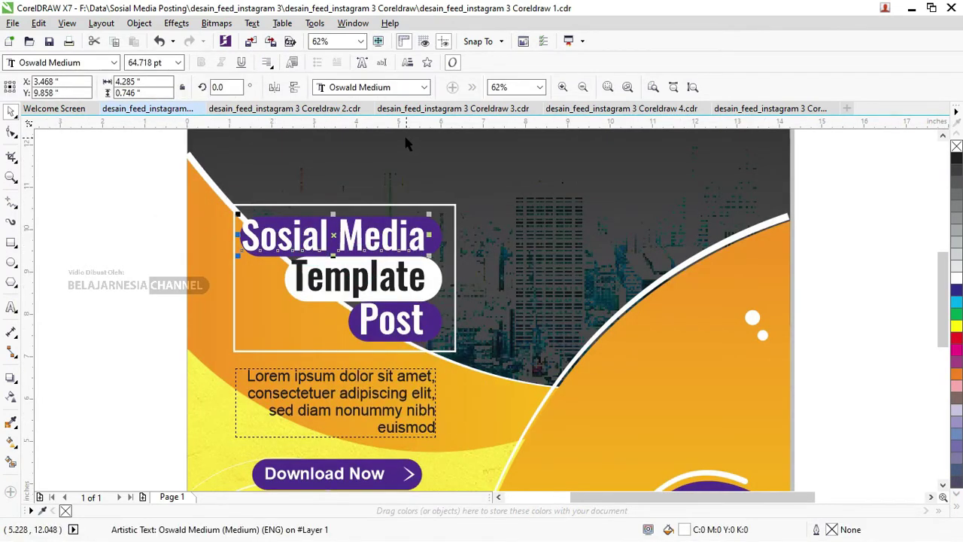
{"action": "mouse_move", "coordinate": [284, 109]}
{"action": "scroll", "coordinate": [368, 189], "scroll_direction": "down", "scroll_amount": 2}
{"action": "left_click", "coordinate": [369, 292]}
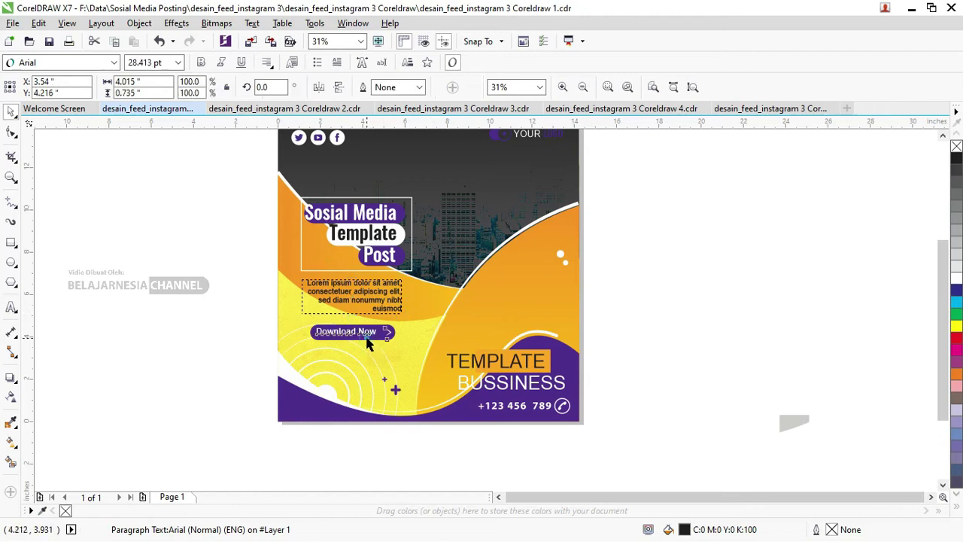
{"action": "left_click", "coordinate": [359, 325]}
{"action": "scroll", "coordinate": [359, 322], "scroll_direction": "up", "scroll_amount": 4}
{"action": "scroll", "coordinate": [358, 322], "scroll_direction": "down", "scroll_amount": 4}
{"action": "scroll", "coordinate": [359, 322], "scroll_direction": "down", "scroll_amount": 2}
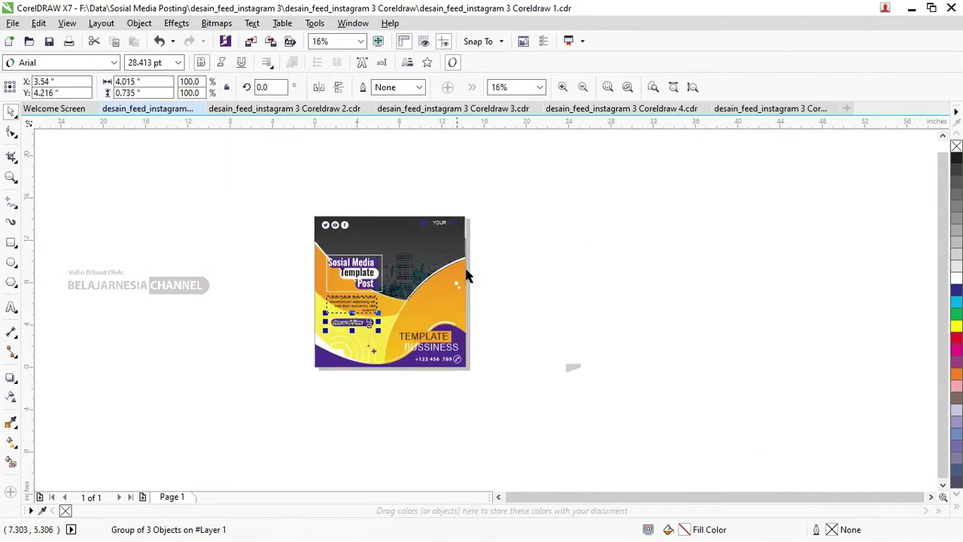
{"action": "left_click", "coordinate": [509, 206]}
{"action": "scroll", "coordinate": [407, 243], "scroll_direction": "up", "scroll_amount": 2}
{"action": "left_click_drag", "start_coordinate": [401, 249], "coordinate": [678, 244]}
Return the dark curve to the page top and select it again
{"action": "left_click", "coordinate": [351, 241]}
{"action": "key", "text": "ctrl+z"}
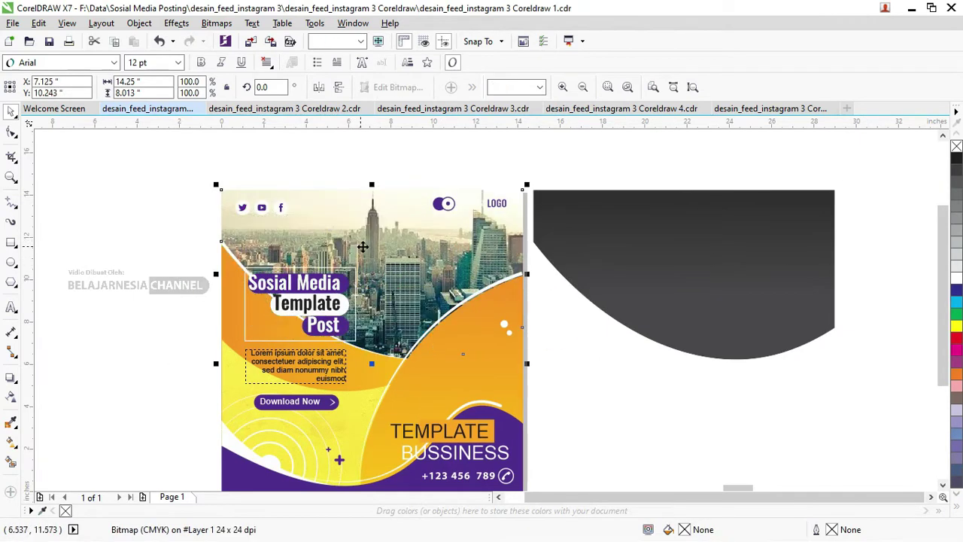
{"action": "key", "text": "ctrl+z"}
{"action": "key", "text": "ctrl+shift+z"}
{"action": "key", "text": "ctrl+z"}
{"action": "left_click_drag", "start_coordinate": [393, 253], "coordinate": [591, 235]}
{"action": "key", "text": "ctrl+z"}
{"action": "left_click", "coordinate": [655, 252]}
{"action": "left_click", "coordinate": [408, 241]}
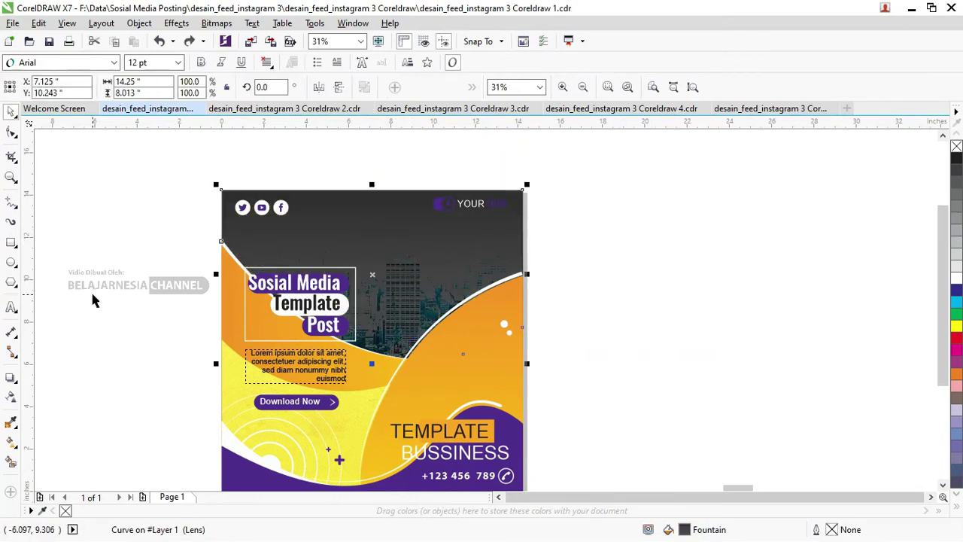
Give the dark top curve Multiply transparency, then reselect it with the Pick tool
{"action": "left_click", "coordinate": [10, 396]}
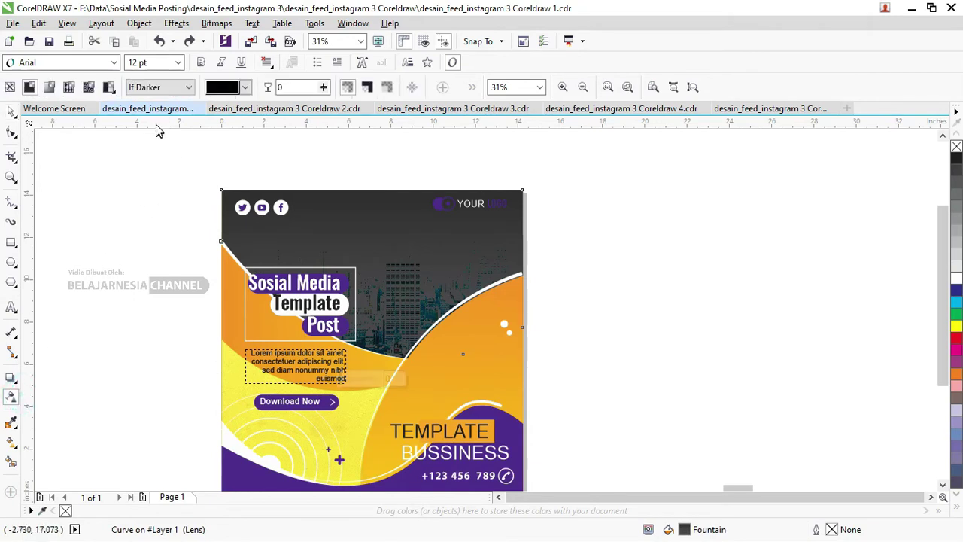
{"action": "left_click", "coordinate": [169, 88]}
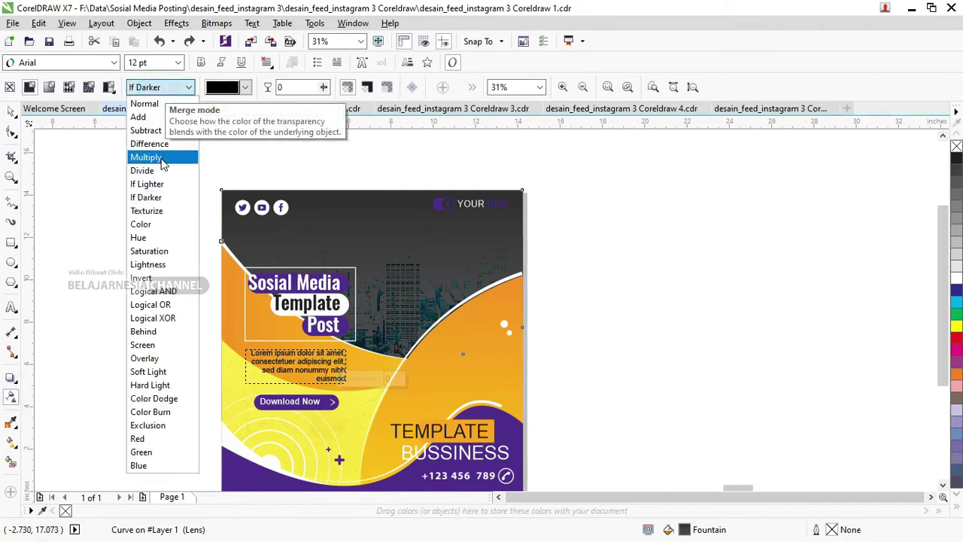
{"action": "left_click", "coordinate": [160, 157]}
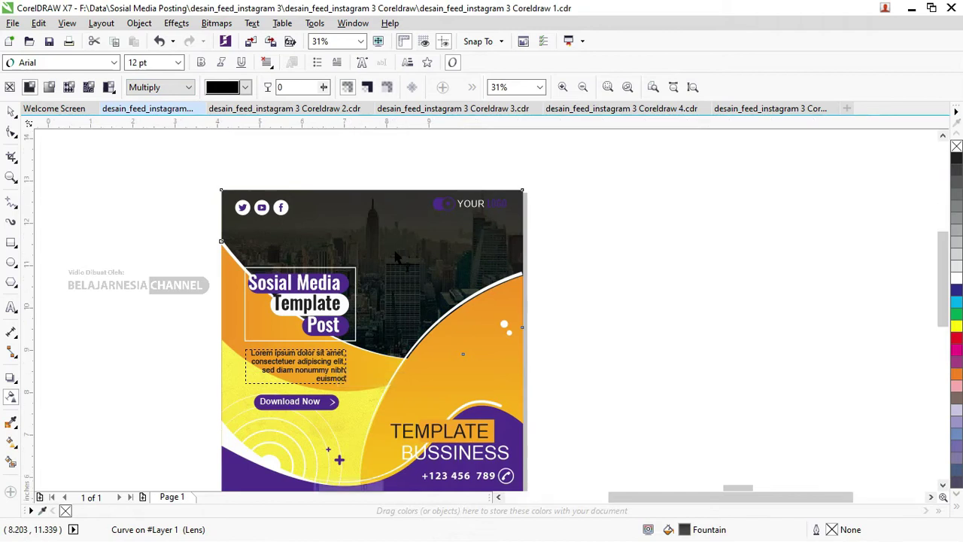
{"action": "scroll", "coordinate": [362, 244], "scroll_direction": "up", "scroll_amount": 2}
{"action": "scroll", "coordinate": [322, 229], "scroll_direction": "up", "scroll_amount": 2}
{"action": "scroll", "coordinate": [322, 230], "scroll_direction": "down", "scroll_amount": 2}
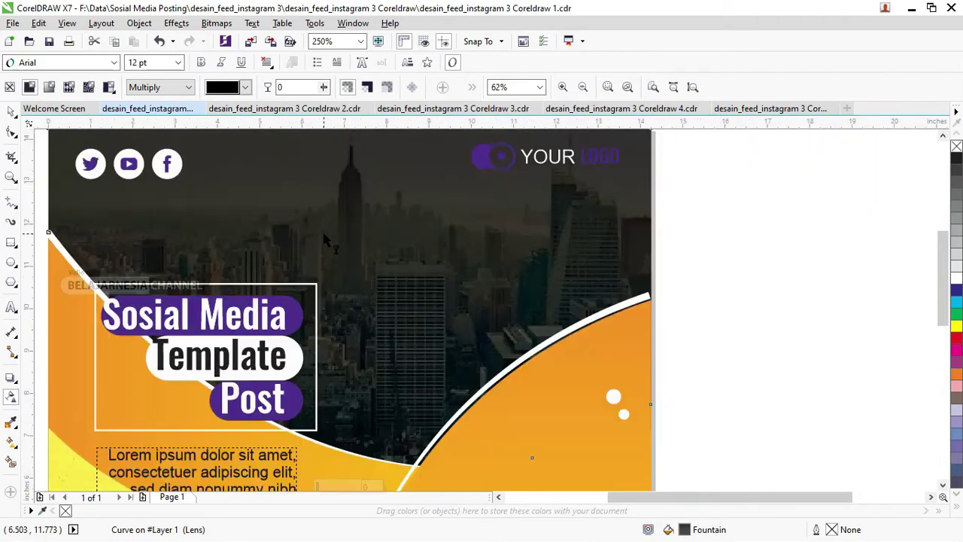
{"action": "scroll", "coordinate": [324, 236], "scroll_direction": "down", "scroll_amount": 2}
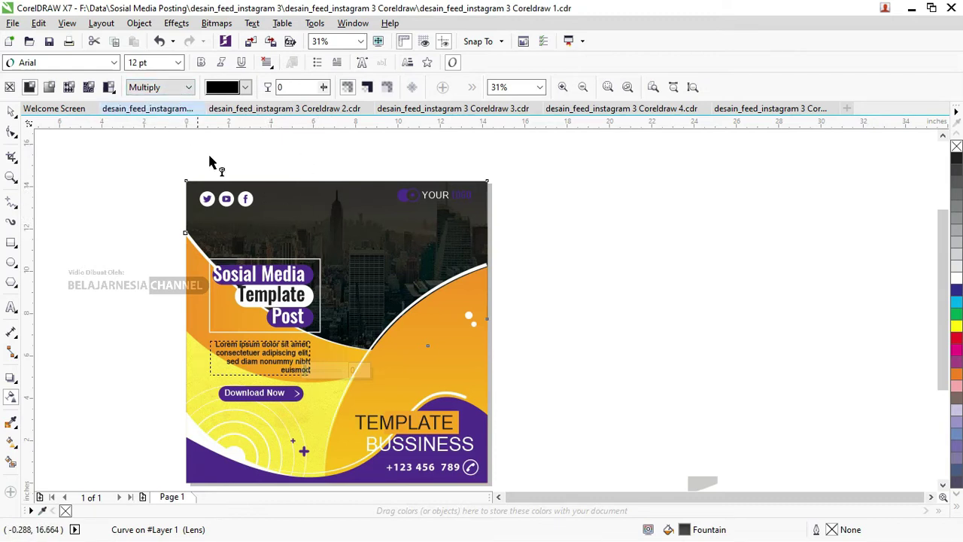
{"action": "left_click", "coordinate": [11, 111]}
{"action": "left_click", "coordinate": [265, 146]}
{"action": "left_click", "coordinate": [339, 219]}
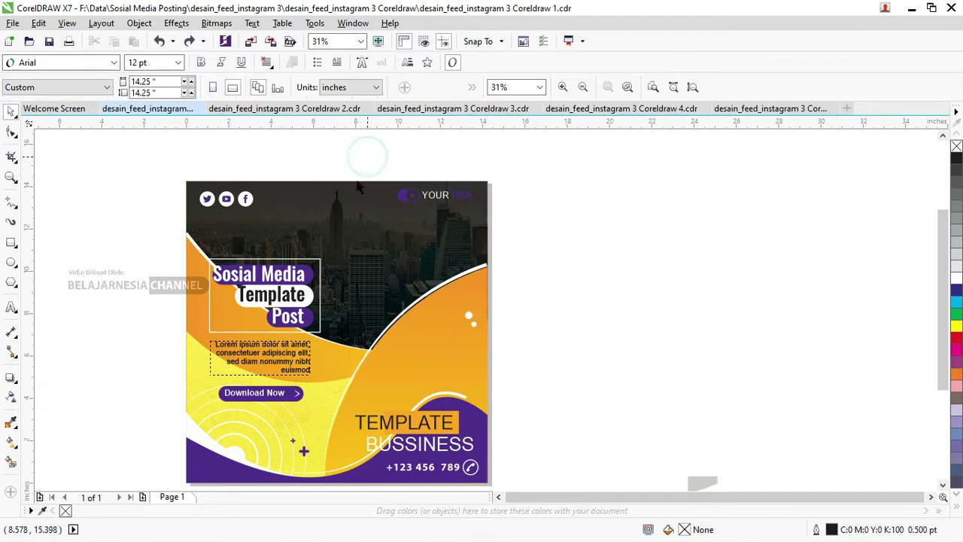
Move the dark curve right, then undo so it stays over the photo
{"action": "left_click_drag", "start_coordinate": [331, 224], "coordinate": [527, 216]}
{"action": "key", "text": "ctrl+z"}
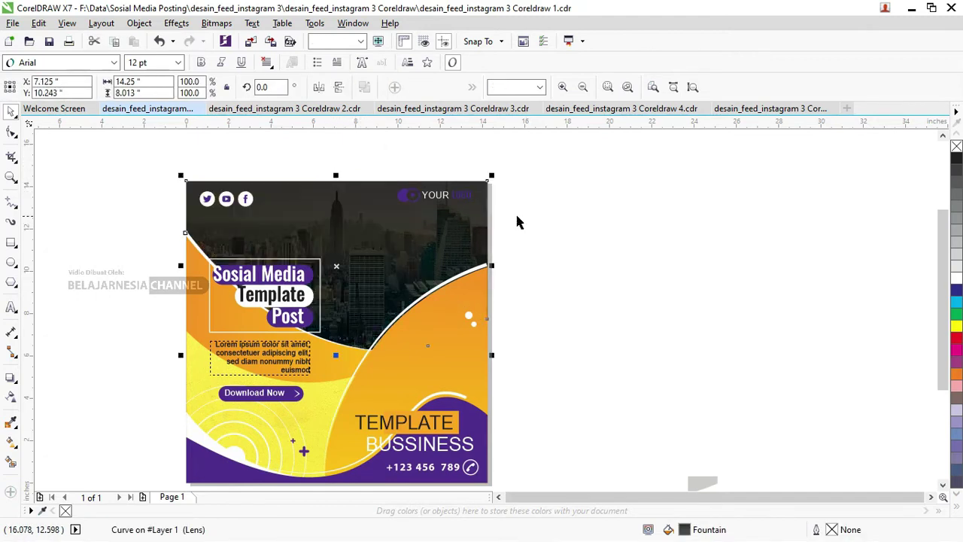
{"action": "scroll", "coordinate": [308, 181], "scroll_direction": "up", "scroll_amount": 1}
{"action": "scroll", "coordinate": [314, 195], "scroll_direction": "down", "scroll_amount": 1}
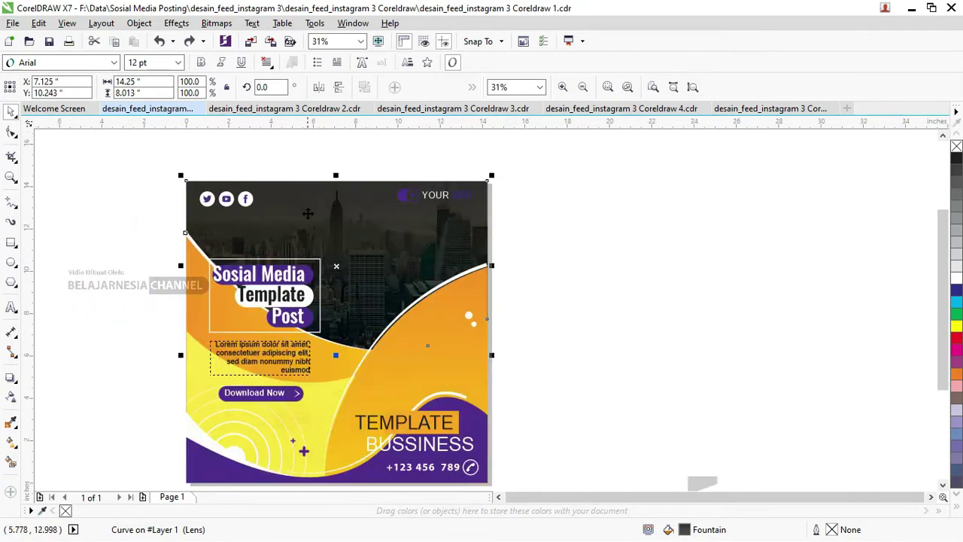
{"action": "left_click", "coordinate": [545, 258]}
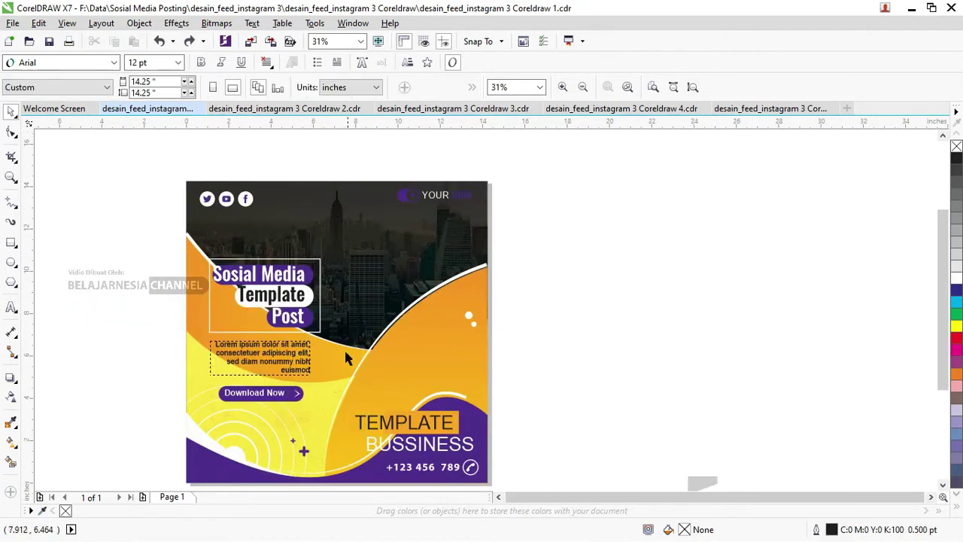
Inspect the title, orange and purple curves, and TEMPLATE and BUSSINESS texts one at a time
{"action": "left_click", "coordinate": [286, 286]}
{"action": "left_click", "coordinate": [414, 414]}
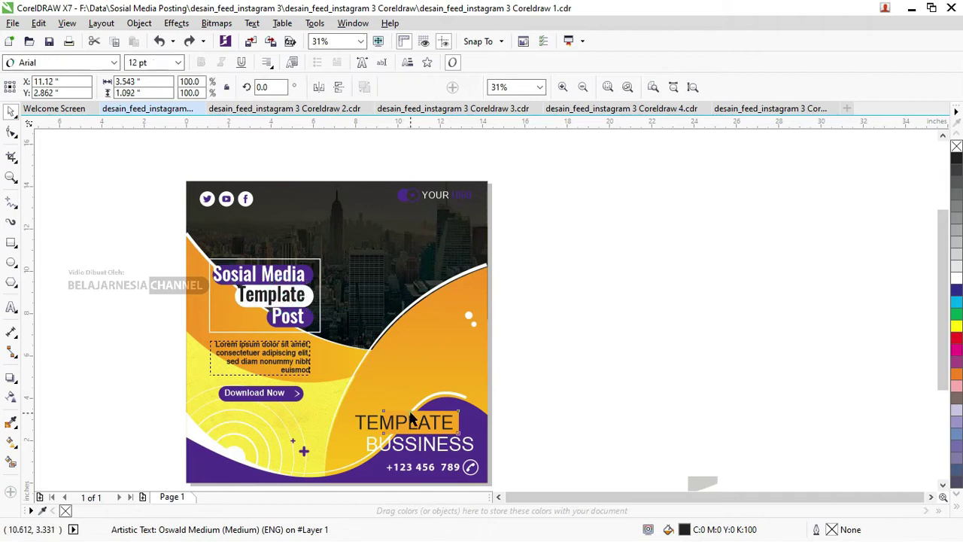
{"action": "left_click", "coordinate": [455, 415]}
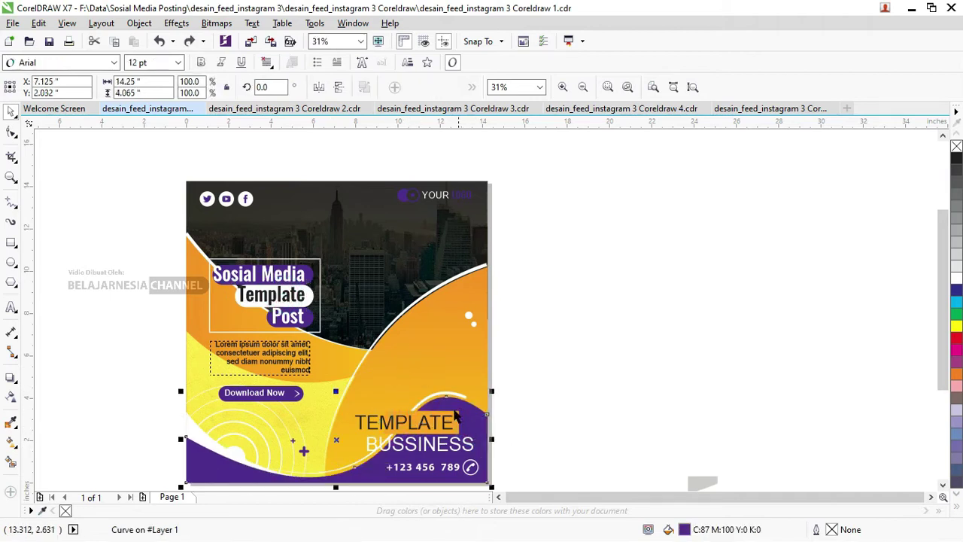
{"action": "left_click", "coordinate": [380, 426]}
{"action": "left_click", "coordinate": [406, 444]}
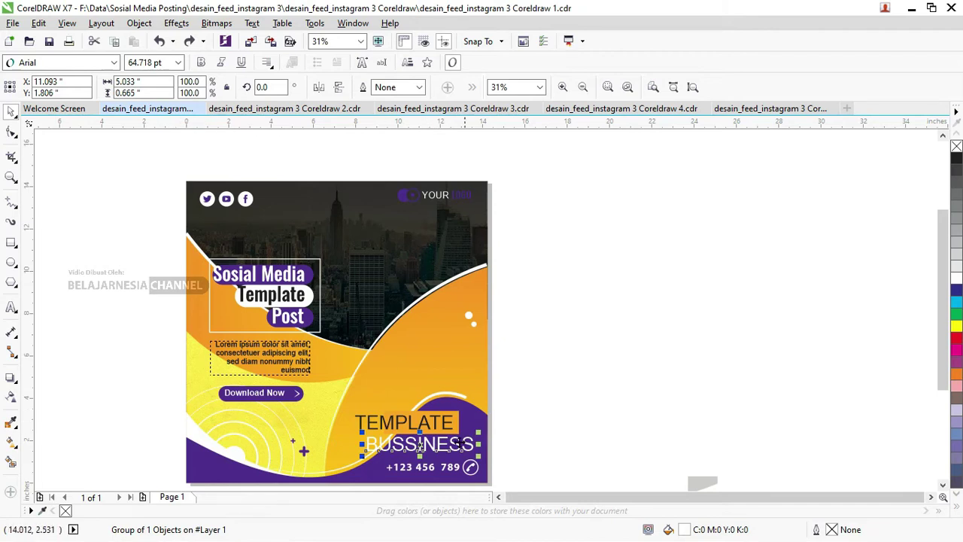
{"action": "left_click", "coordinate": [158, 209]}
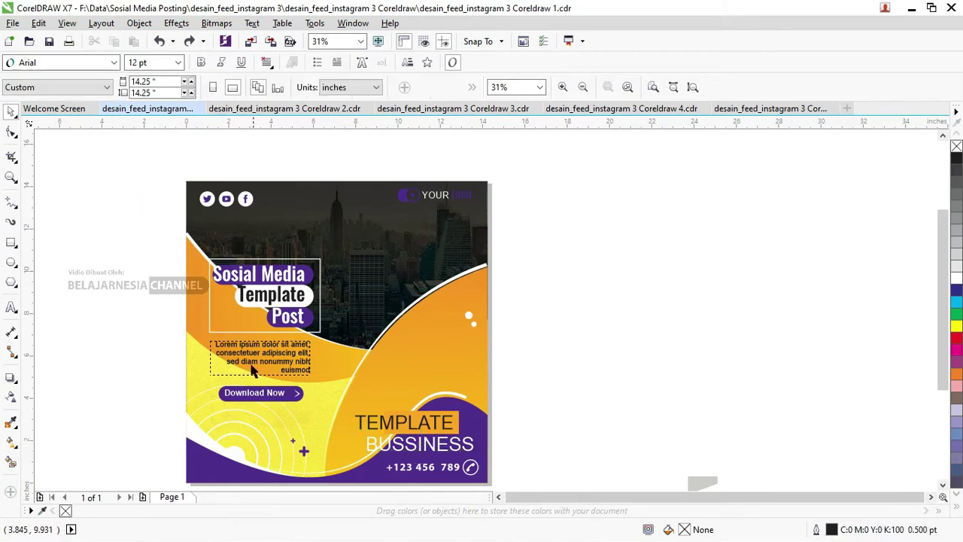
Leave the poster unchanged and switch over to File Explorer
{"action": "scroll", "coordinate": [414, 418], "scroll_direction": "up", "scroll_amount": 1}
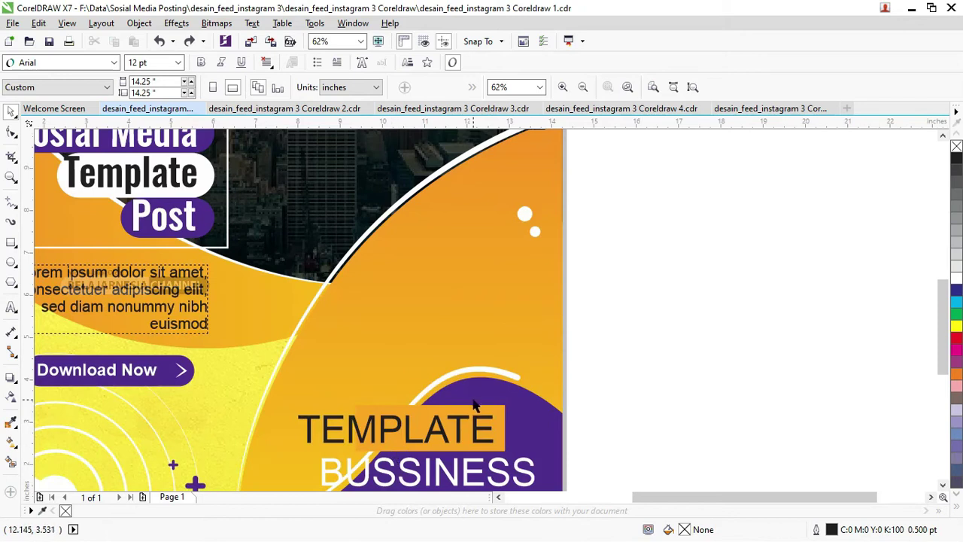
{"action": "scroll", "coordinate": [474, 405], "scroll_direction": "down", "scroll_amount": 1}
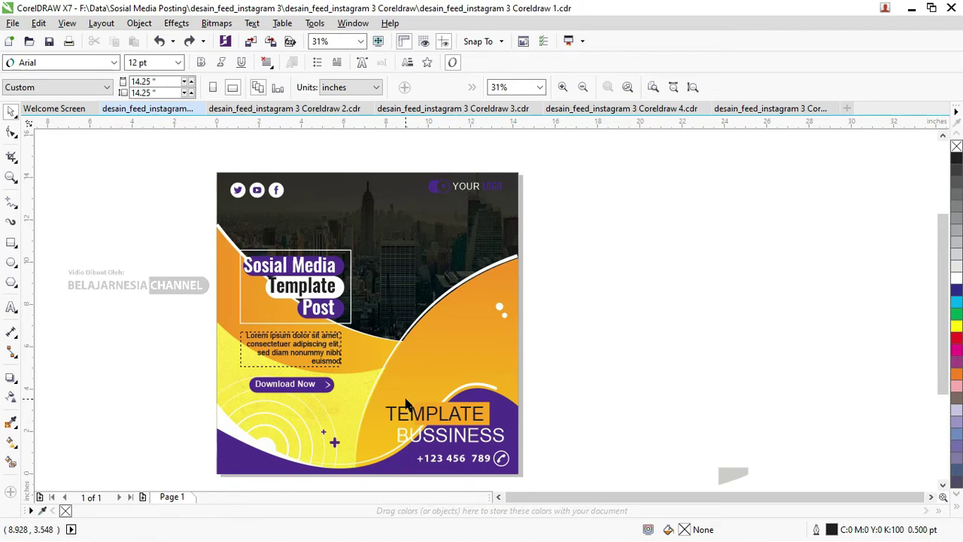
{"action": "key", "text": "F11"}
{"action": "key", "text": "alt+Tab"}
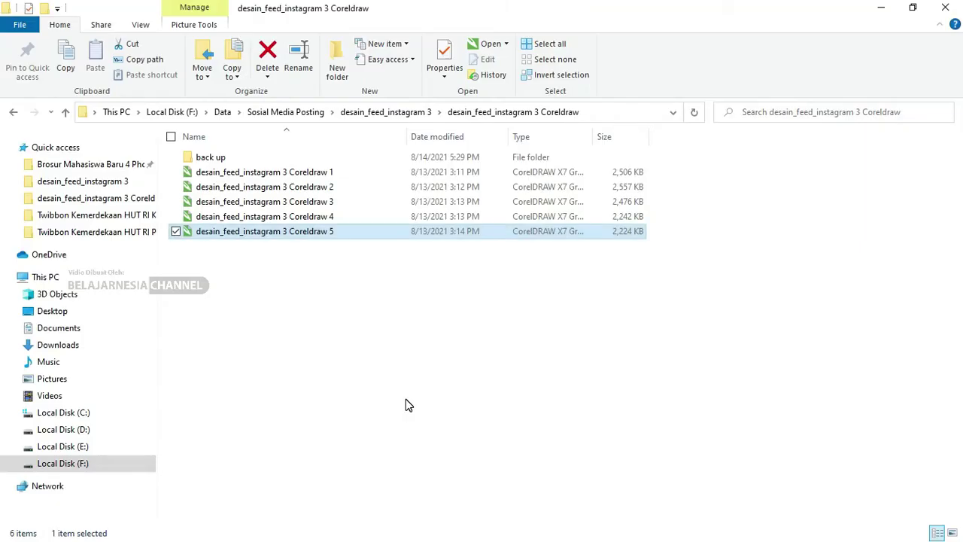
Go up to desain_feed_instagram 3 and preview both redd-v6771a4avV4-unsplash suited man photos
{"action": "key", "text": "alt+Up"}
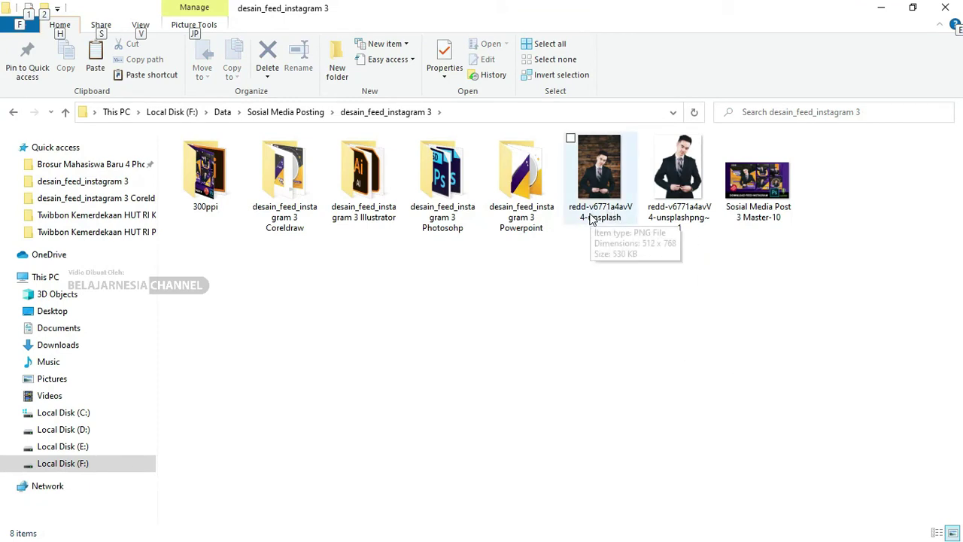
{"action": "double_click", "coordinate": [675, 176]}
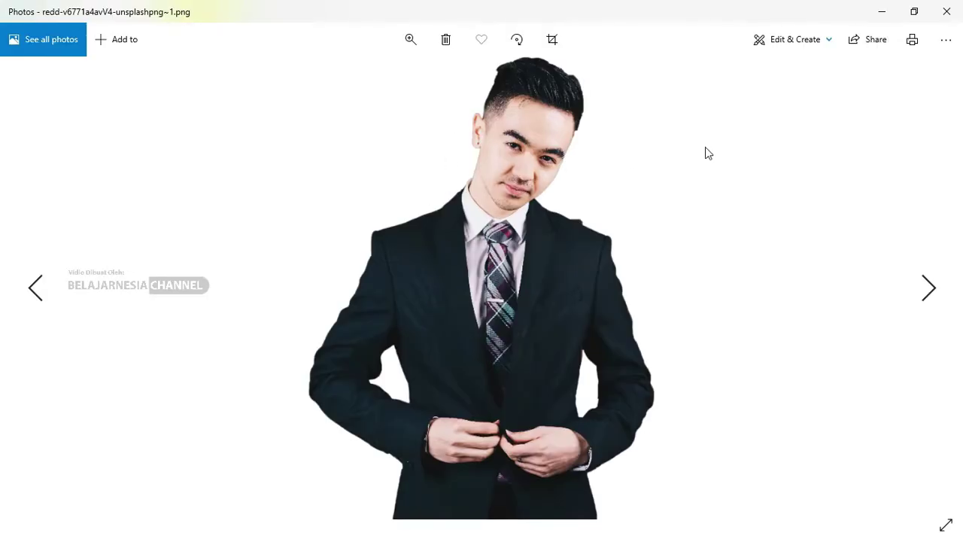
{"action": "left_click", "coordinate": [947, 11]}
{"action": "double_click", "coordinate": [608, 175]}
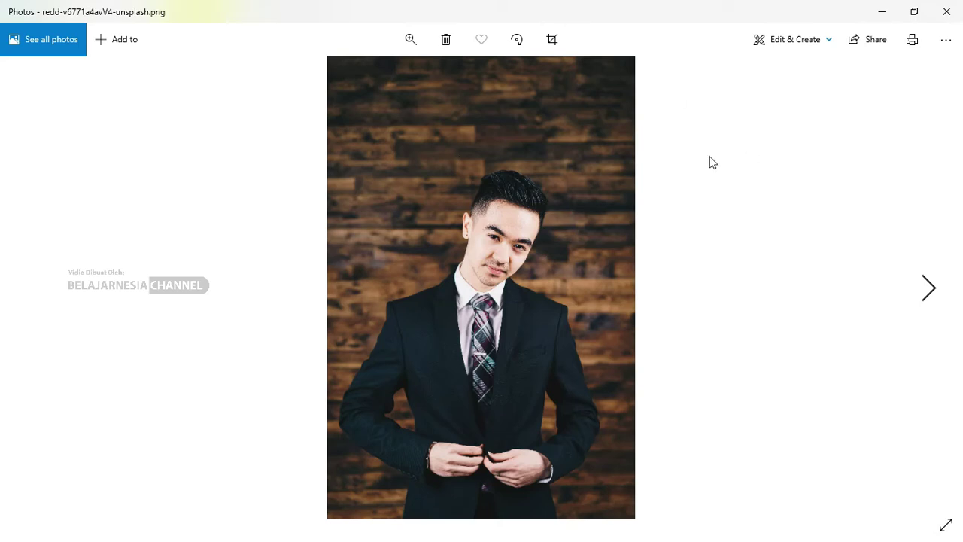
{"action": "left_click", "coordinate": [947, 11]}
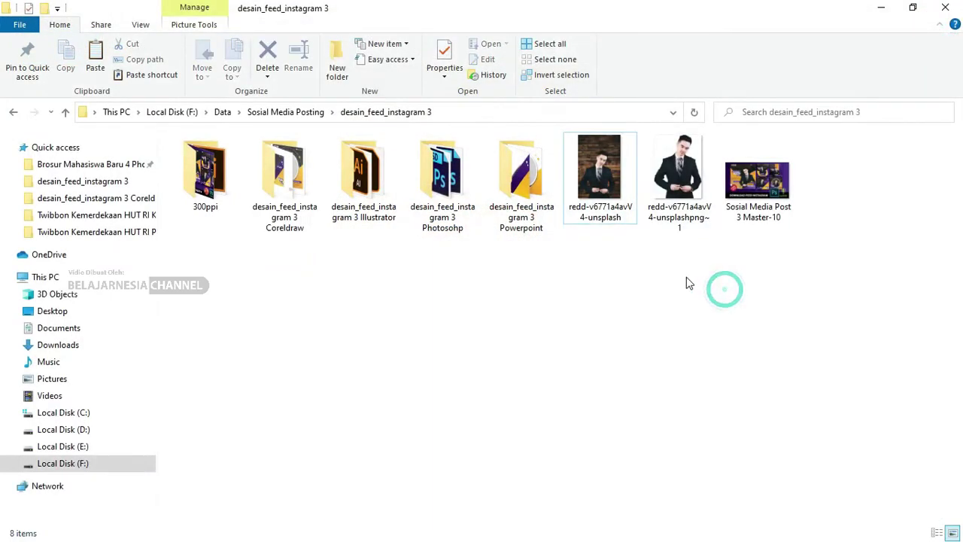
Drag only the cut-out suited-man PNG from File Explorer over to CorelDRAW X7
{"action": "left_click_drag", "start_coordinate": [687, 283], "coordinate": [597, 193]}
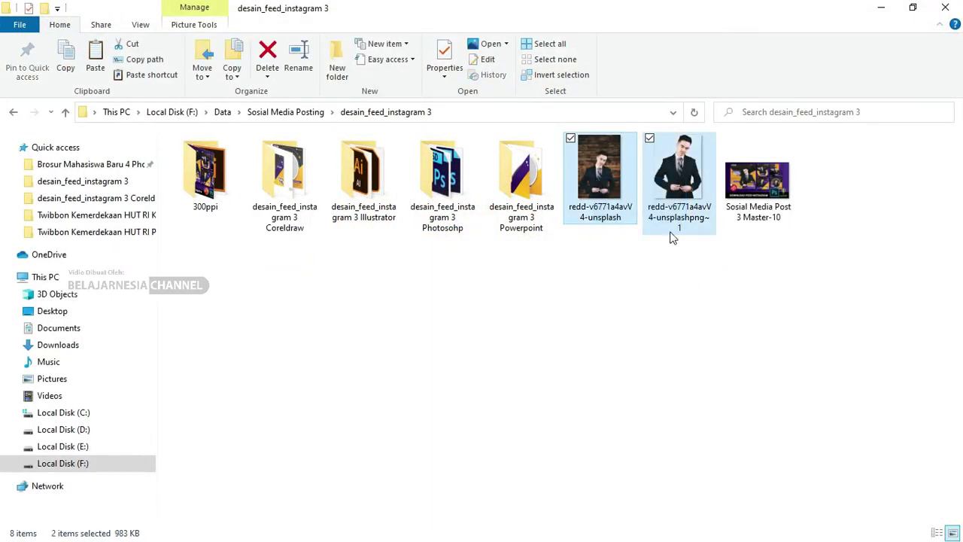
{"action": "left_click", "coordinate": [667, 276]}
{"action": "mouse_move", "coordinate": [677, 174]}
{"action": "left_mouse_down"}
{"action": "mouse_move", "coordinate": [486, 515]}
{"action": "mouse_move", "coordinate": [549, 448]}
{"action": "mouse_move", "coordinate": [532, 309]}
{"action": "left_mouse_up"}
{"action": "key", "text": "alt+Tab"}
{"action": "left_click", "coordinate": [688, 387]}
{"action": "key", "text": "alt+Tab"}
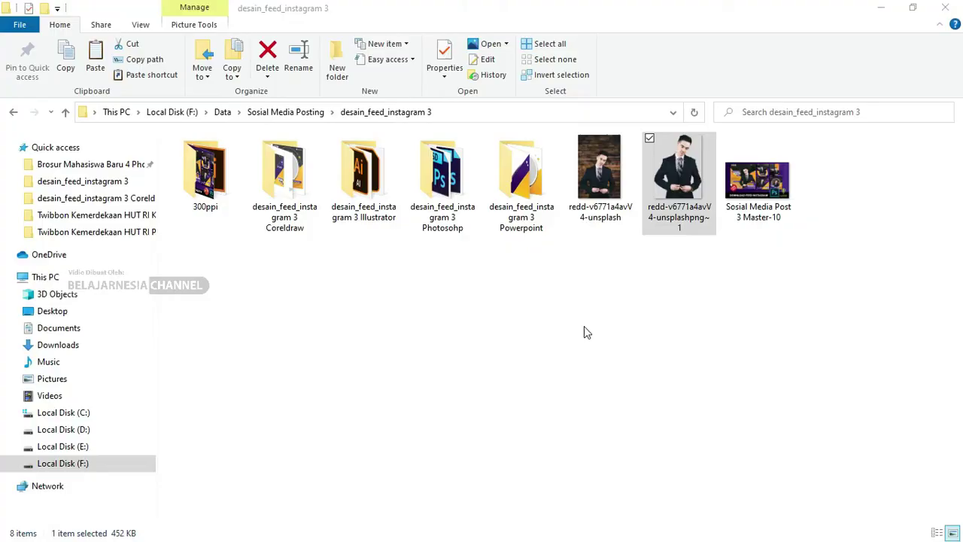
{"action": "mouse_move", "coordinate": [677, 203]}
{"action": "left_mouse_down"}
{"action": "mouse_move", "coordinate": [672, 235]}
{"action": "mouse_move", "coordinate": [517, 505]}
{"action": "mouse_move", "coordinate": [548, 316]}
{"action": "mouse_move", "coordinate": [632, 301]}
{"action": "left_mouse_up"}
{"action": "key", "text": "alt+Tab"}
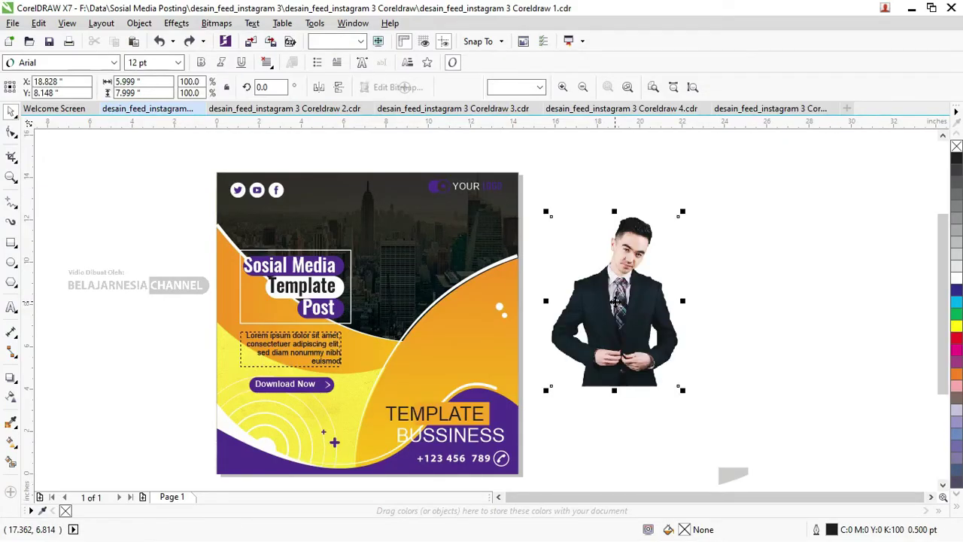
Drop the suited-man photo on the poster's lower right and enlarge it to about 145%
{"action": "scroll", "coordinate": [527, 331], "scroll_direction": "down", "scroll_amount": 2}
{"action": "left_click_drag", "start_coordinate": [569, 331], "coordinate": [482, 354]}
{"action": "scroll", "coordinate": [475, 356], "scroll_direction": "up", "scroll_amount": 2}
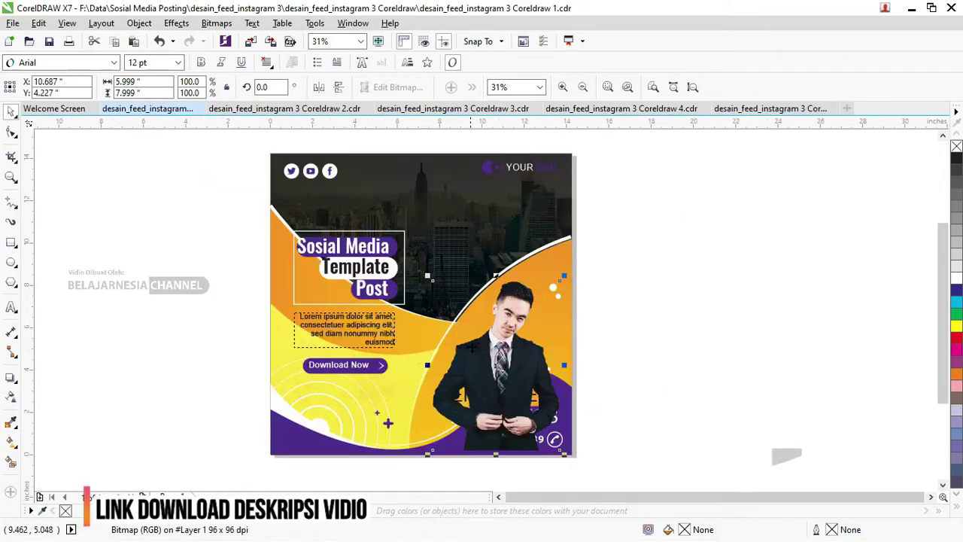
{"action": "left_click_drag", "start_coordinate": [427, 277], "coordinate": [376, 204]}
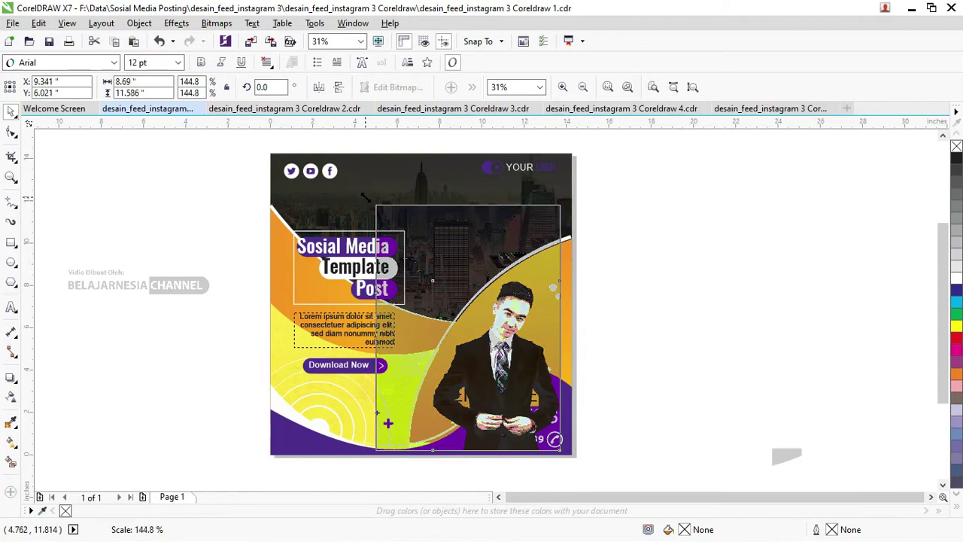
{"action": "left_click", "coordinate": [500, 296]}
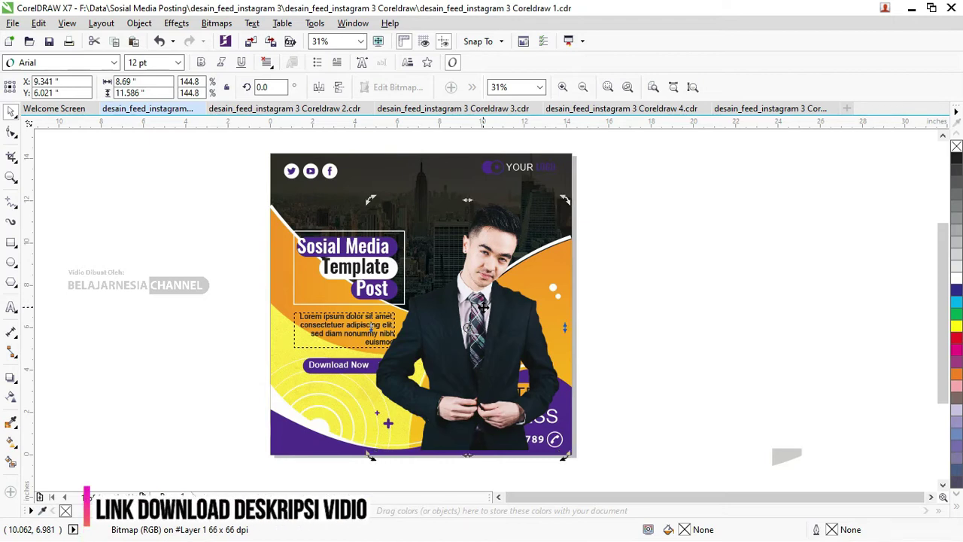
Layer the photo behind the white curve and the TEMPLATE BUSSINESS text
{"action": "key", "text": "ctrl+Page_Down"}
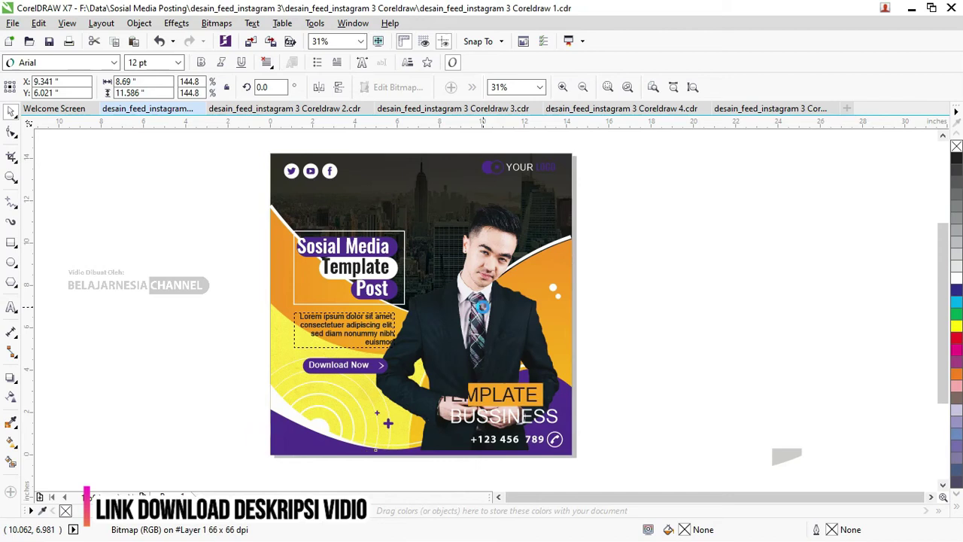
{"action": "key", "text": "ctrl+Page_Down"}
{"action": "key", "text": "ctrl+Page_Up"}
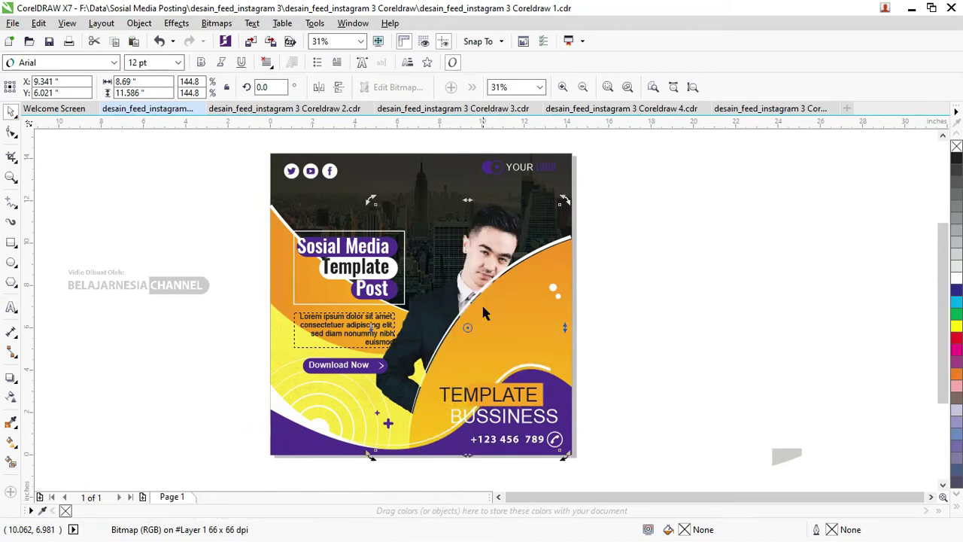
{"action": "key", "text": "ctrl+Page_Up"}
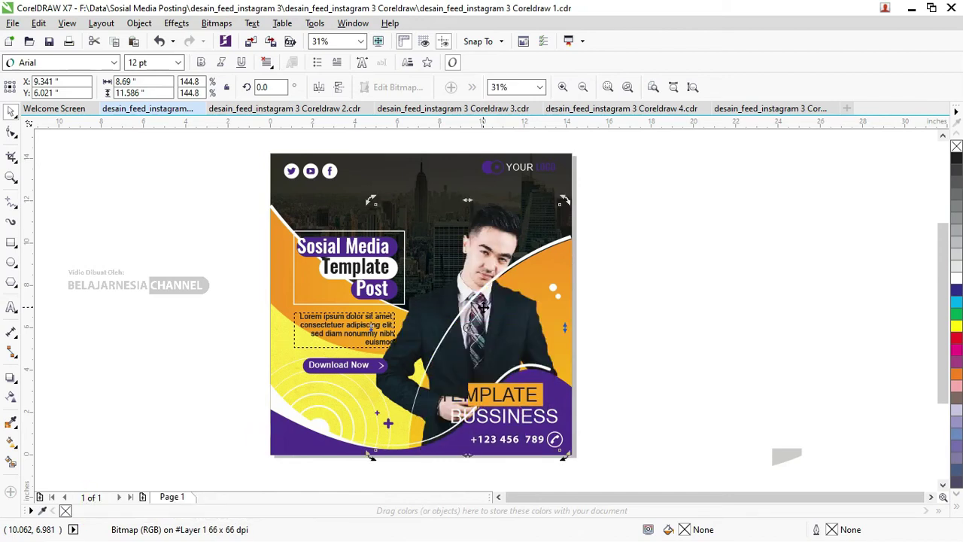
{"action": "left_click", "coordinate": [660, 273]}
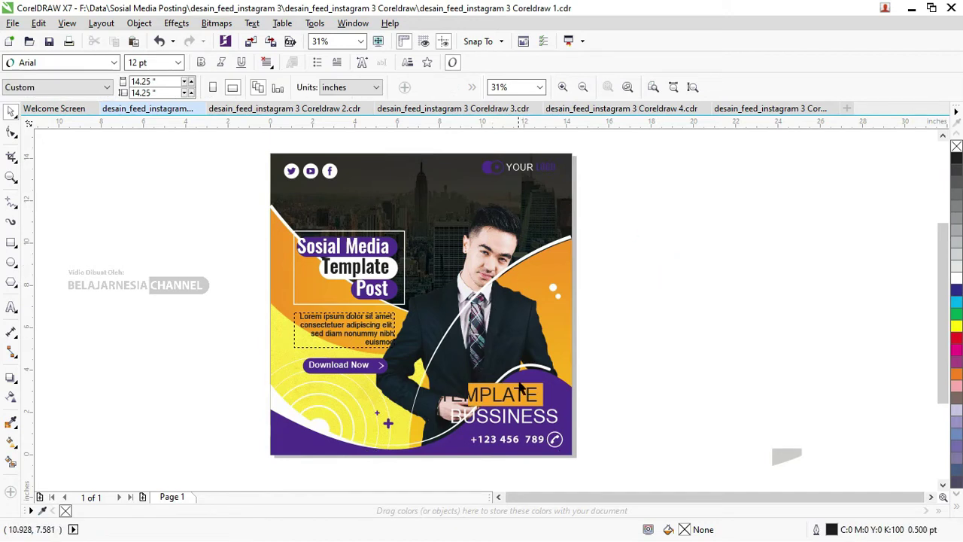
Select the TEMPLATE text, undoing and redoing a stray change to the photo group
{"action": "left_click", "coordinate": [492, 401]}
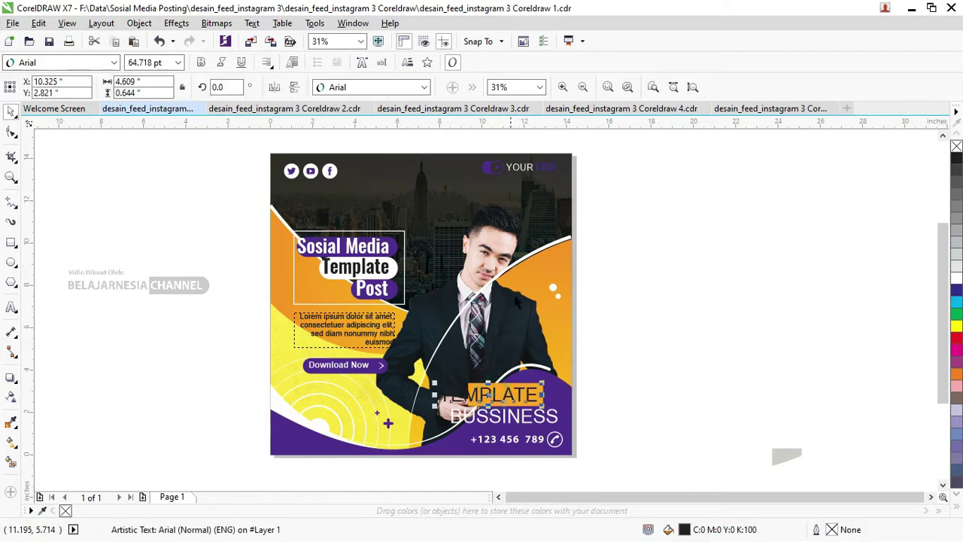
{"action": "left_click", "coordinate": [531, 258]}
{"action": "key", "text": "ctrl+z"}
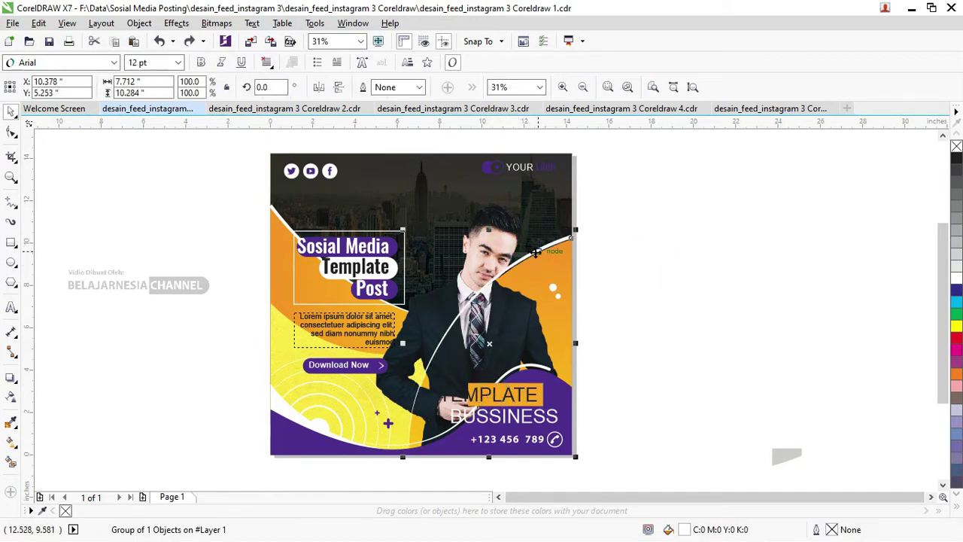
{"action": "key", "text": "ctrl+shift+z"}
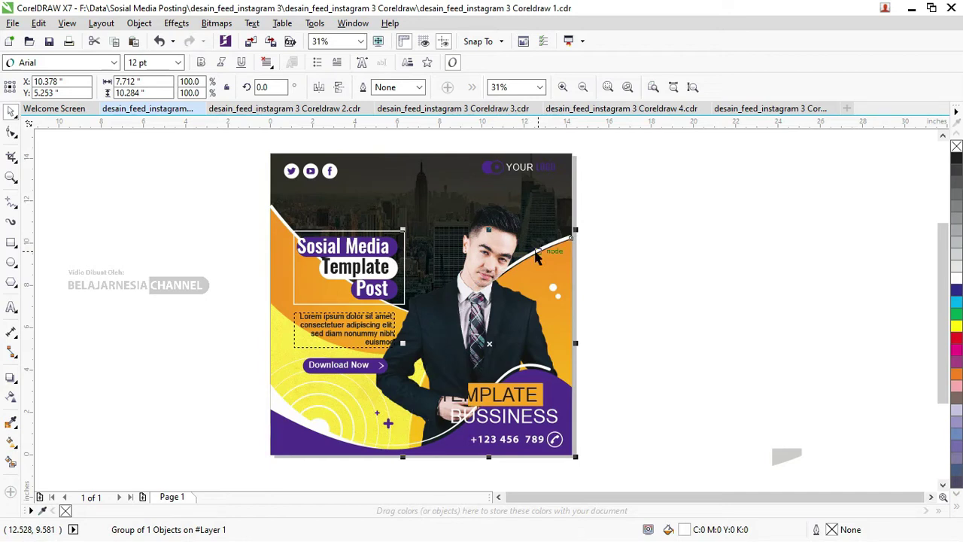
{"action": "left_click", "coordinate": [660, 274]}
{"action": "left_click", "coordinate": [497, 396]}
Widen the orange box behind TEMPLATE to about 5.66 inches so the full word shows
{"action": "scroll", "coordinate": [496, 392], "scroll_direction": "up", "scroll_amount": 2}
{"action": "left_click", "coordinate": [469, 370]}
{"action": "left_click", "coordinate": [461, 388]}
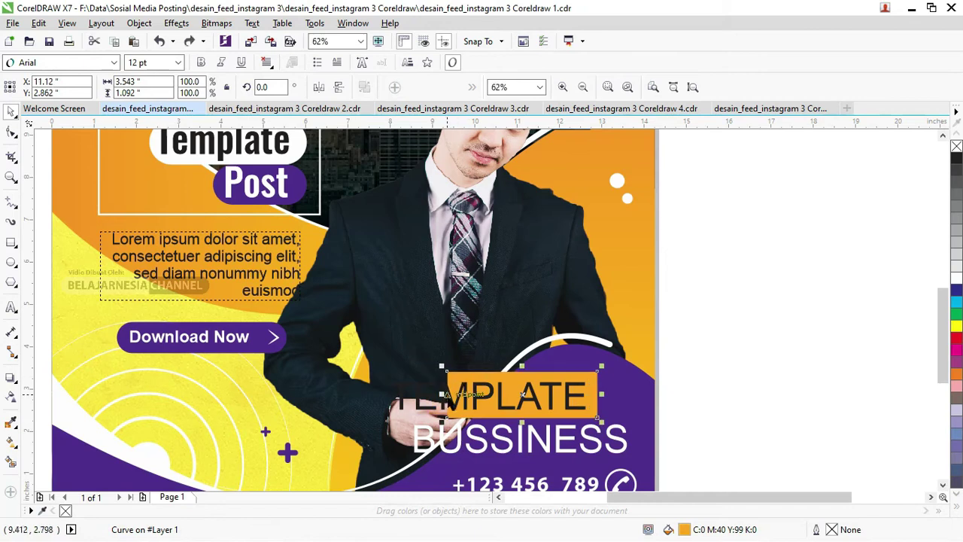
{"action": "left_click_drag", "start_coordinate": [443, 393], "coordinate": [353, 393]}
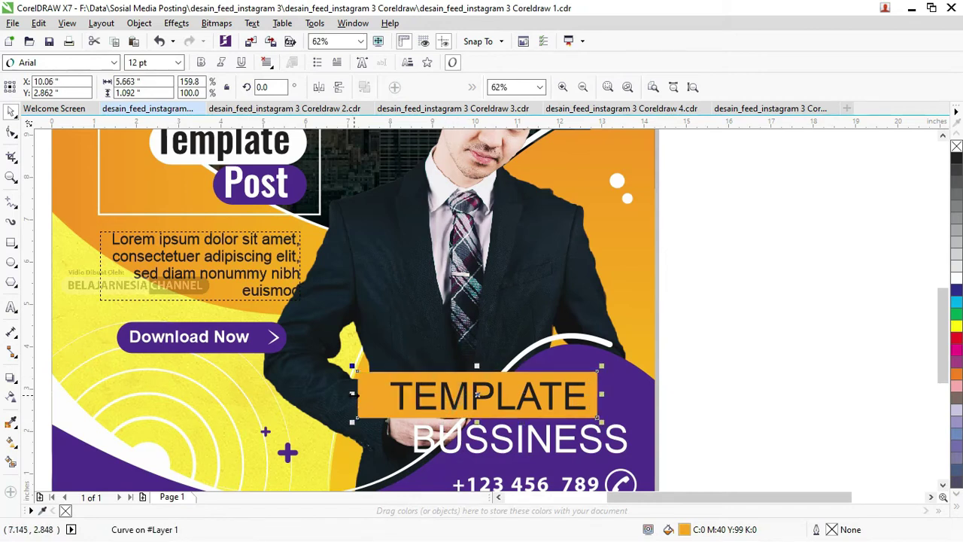
{"action": "left_click", "coordinate": [695, 382]}
{"action": "scroll", "coordinate": [378, 354], "scroll_direction": "down", "scroll_amount": 2}
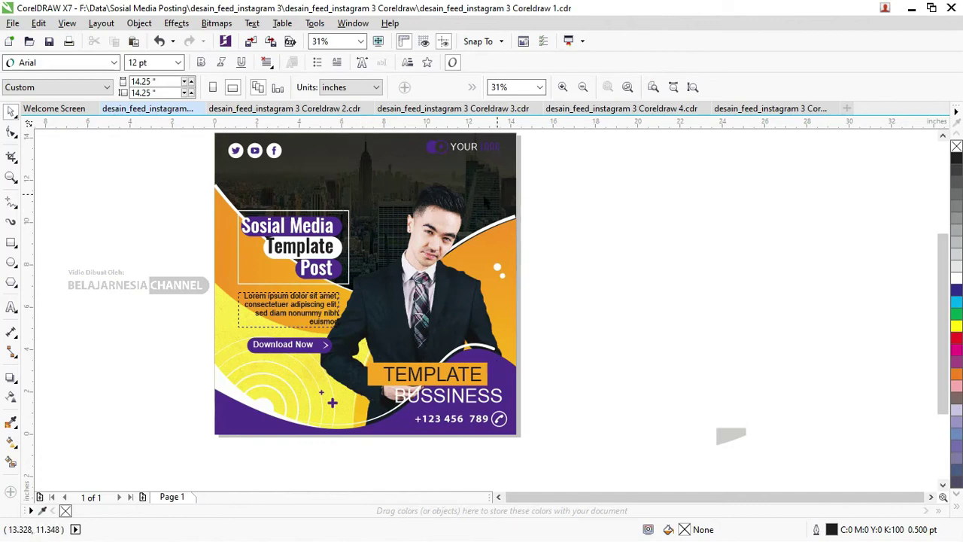
{"action": "scroll", "coordinate": [486, 202], "scroll_direction": "down", "scroll_amount": 1}
{"action": "scroll", "coordinate": [400, 221], "scroll_direction": "up", "scroll_amount": 1}
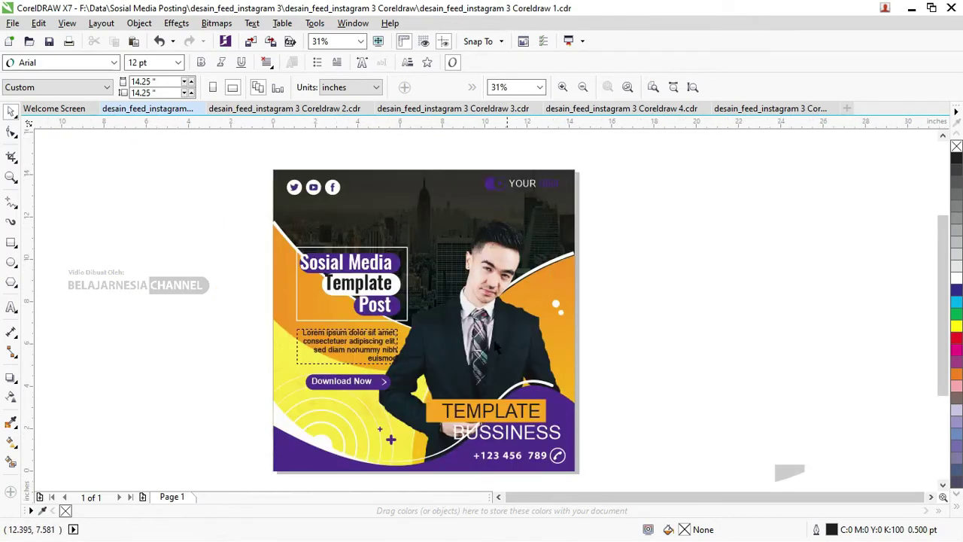
Switch to Coreldraw 2.cdr and test-move the lens and dark overlay shapes, reverting both
{"action": "left_click", "coordinate": [260, 109]}
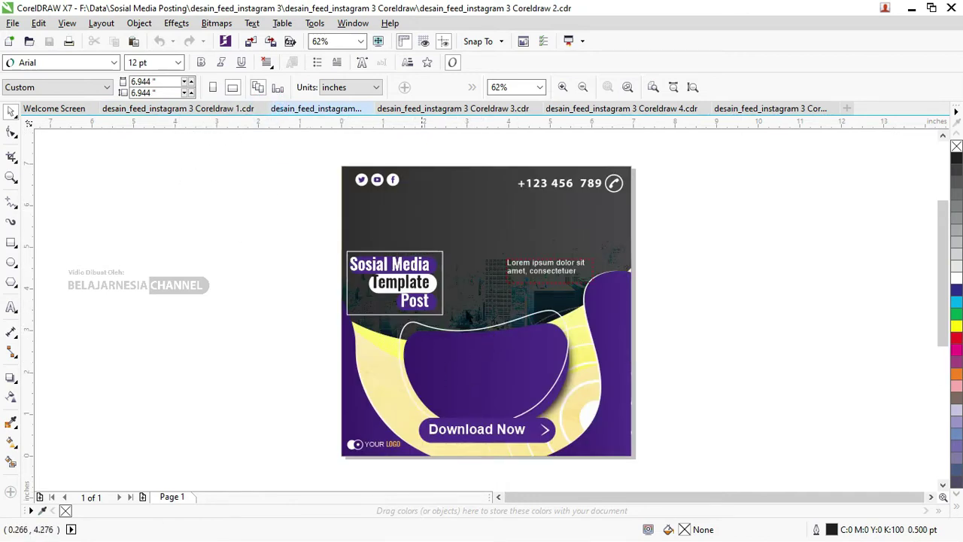
{"action": "scroll", "coordinate": [509, 366], "scroll_direction": "up", "scroll_amount": 1}
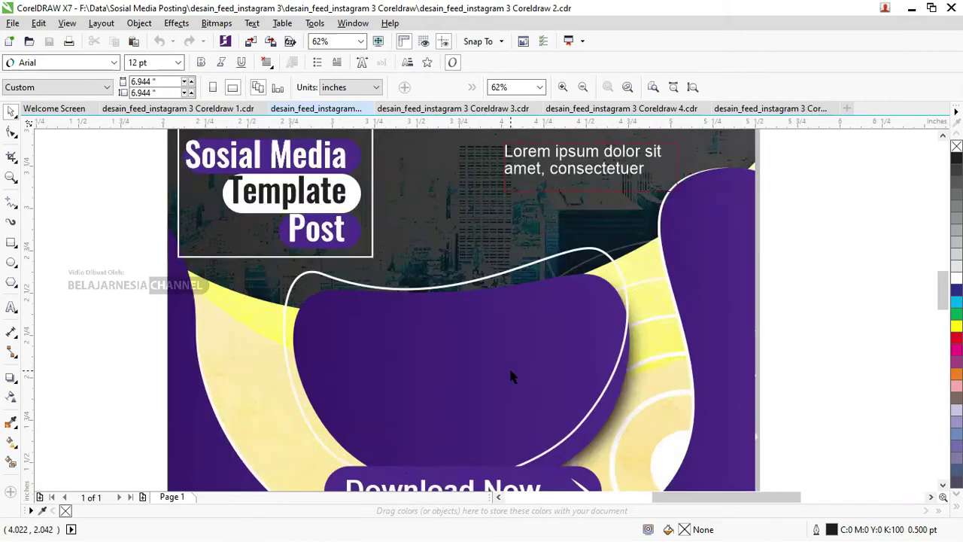
{"action": "scroll", "coordinate": [465, 325], "scroll_direction": "down", "scroll_amount": 1}
{"action": "left_click", "coordinate": [362, 328]}
{"action": "left_click_drag", "start_coordinate": [348, 338], "coordinate": [317, 331]}
{"action": "key", "text": "ctrl+z"}
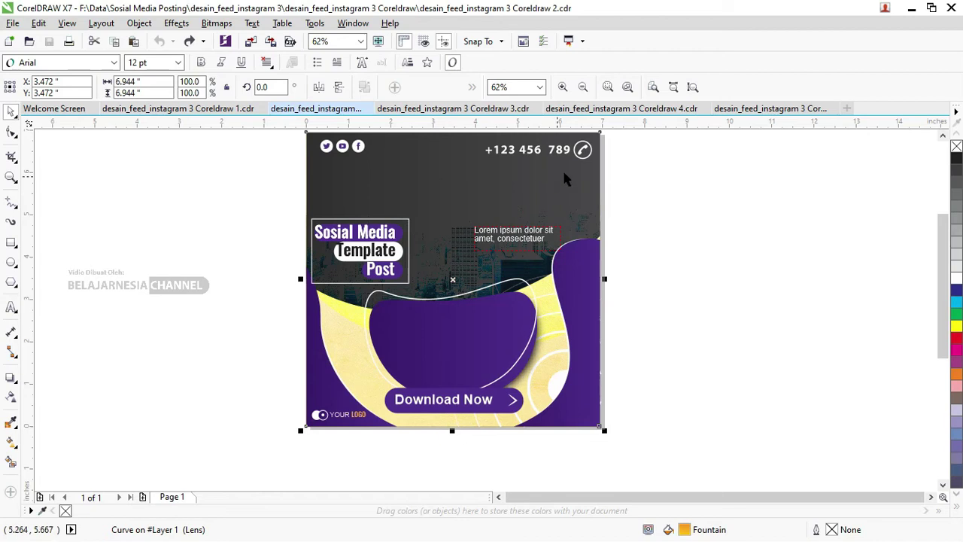
{"action": "left_click", "coordinate": [516, 175]}
{"action": "left_click_drag", "start_coordinate": [572, 168], "coordinate": [740, 167]}
{"action": "key", "text": "Escape"}
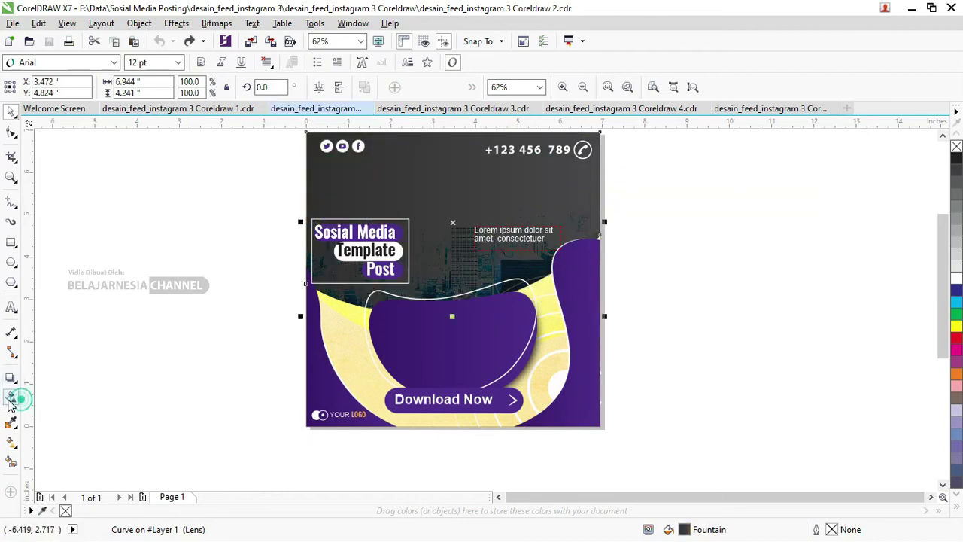
Set the dark top overlay's transparency merge mode to Multiply, after trying Soft Light
{"action": "left_click", "coordinate": [11, 397]}
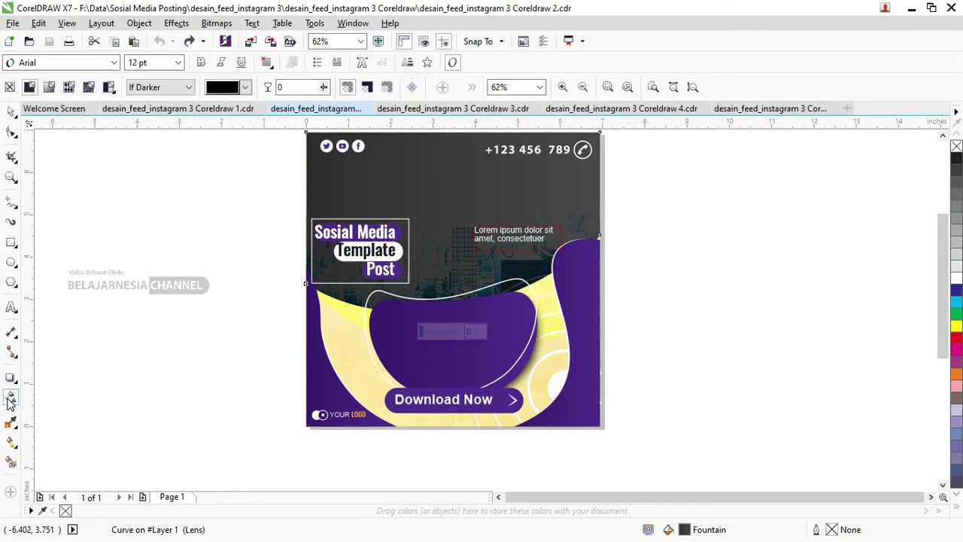
{"action": "left_click", "coordinate": [159, 87]}
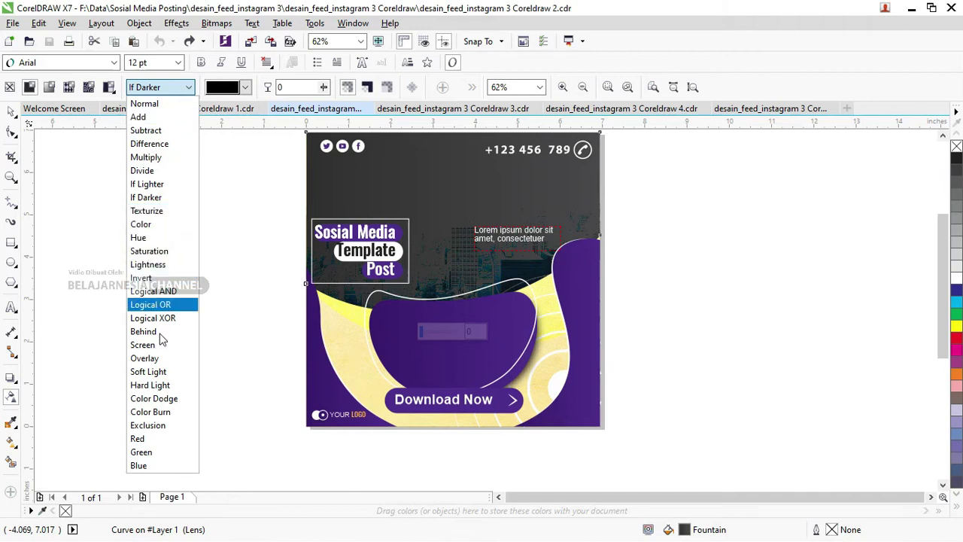
{"action": "left_click", "coordinate": [163, 372]}
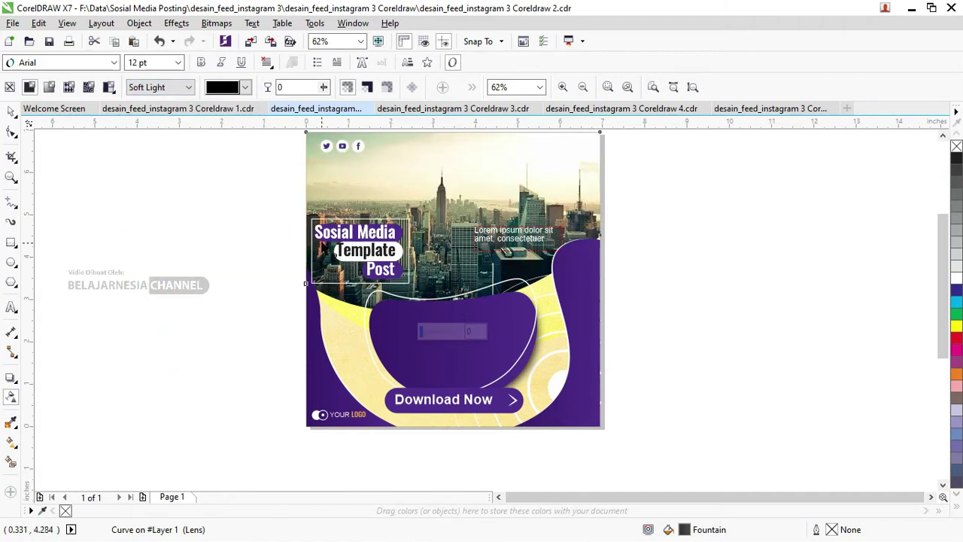
{"action": "left_click", "coordinate": [181, 88]}
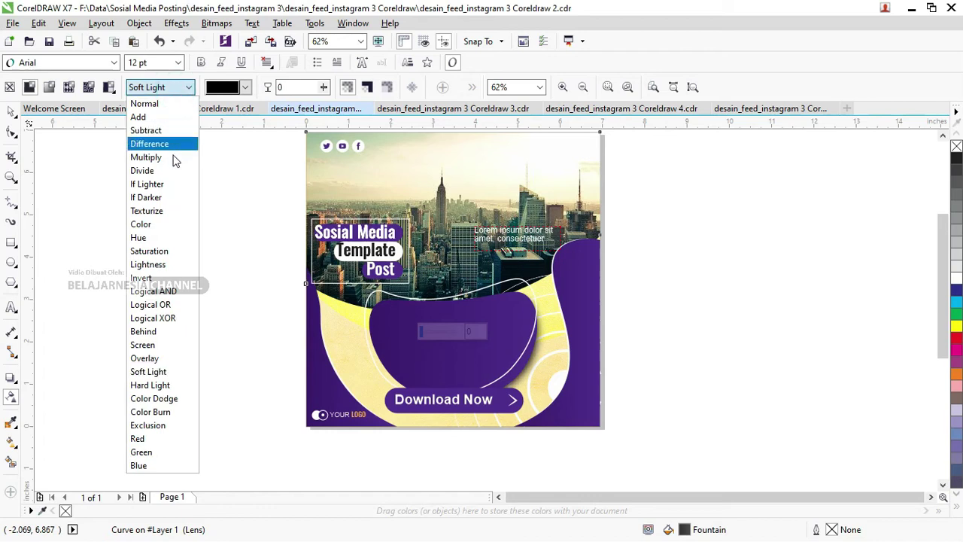
{"action": "left_click", "coordinate": [171, 158]}
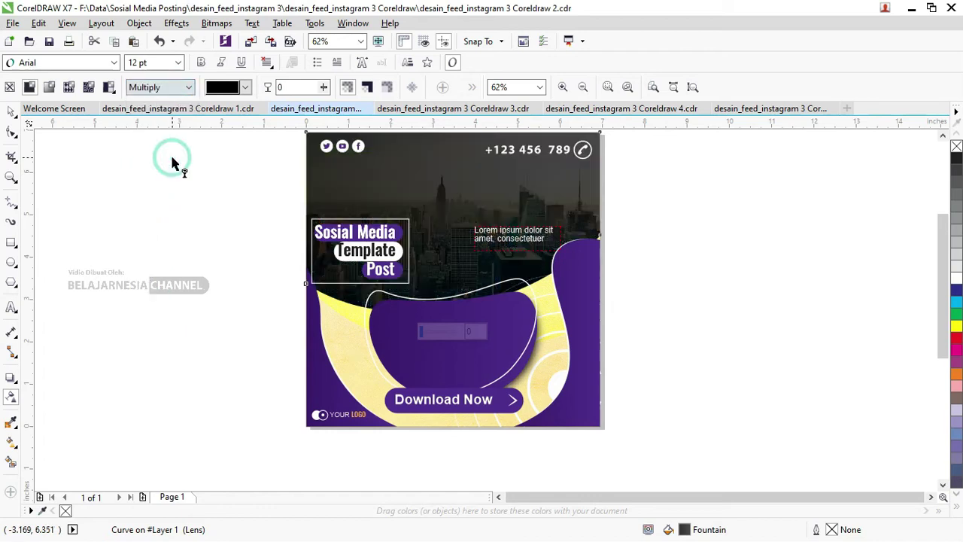
{"action": "left_click", "coordinate": [11, 111]}
{"action": "left_click", "coordinate": [391, 339]}
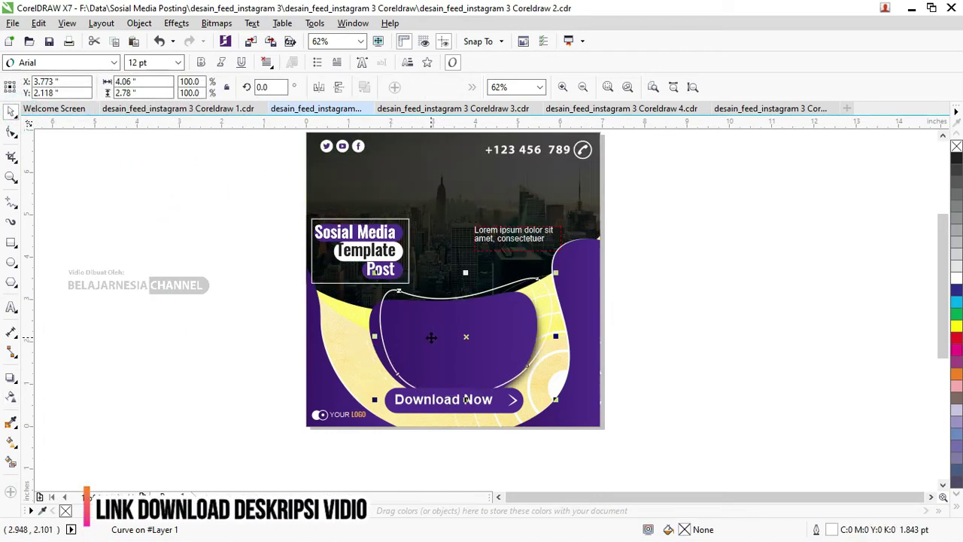
Bring the suited man photo from Explorer into design 2, scaled to about 65% and centred
{"action": "left_click", "coordinate": [726, 289]}
{"action": "key", "text": "alt+Tab"}
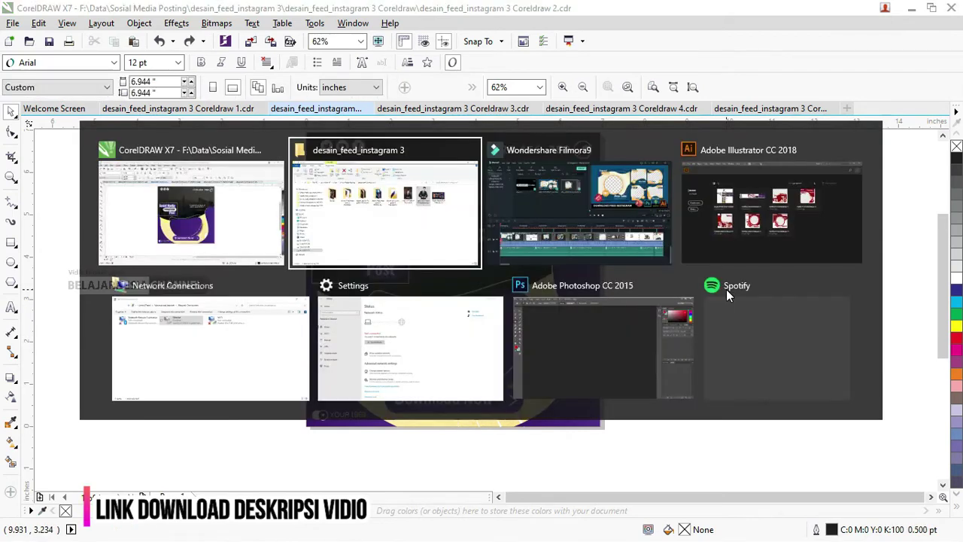
{"action": "mouse_move", "coordinate": [679, 180]}
{"action": "left_mouse_down"}
{"action": "mouse_move", "coordinate": [580, 453]}
{"action": "mouse_move", "coordinate": [701, 294]}
{"action": "left_mouse_up"}
{"action": "key", "text": "alt+Tab"}
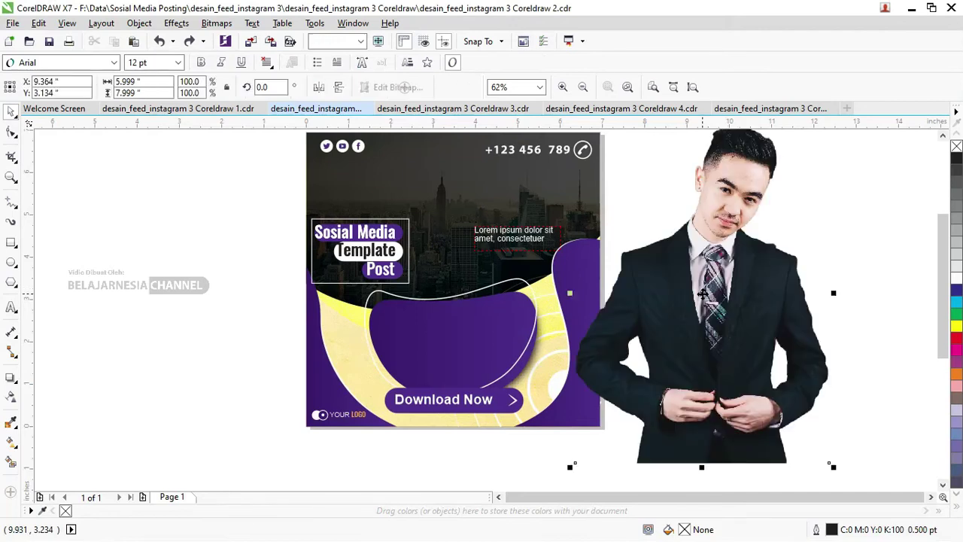
{"action": "scroll", "coordinate": [709, 268], "scroll_direction": "down", "scroll_amount": 1}
{"action": "left_click_drag", "start_coordinate": [768, 196], "coordinate": [725, 255]}
{"action": "left_click_drag", "start_coordinate": [705, 286], "coordinate": [605, 256]}
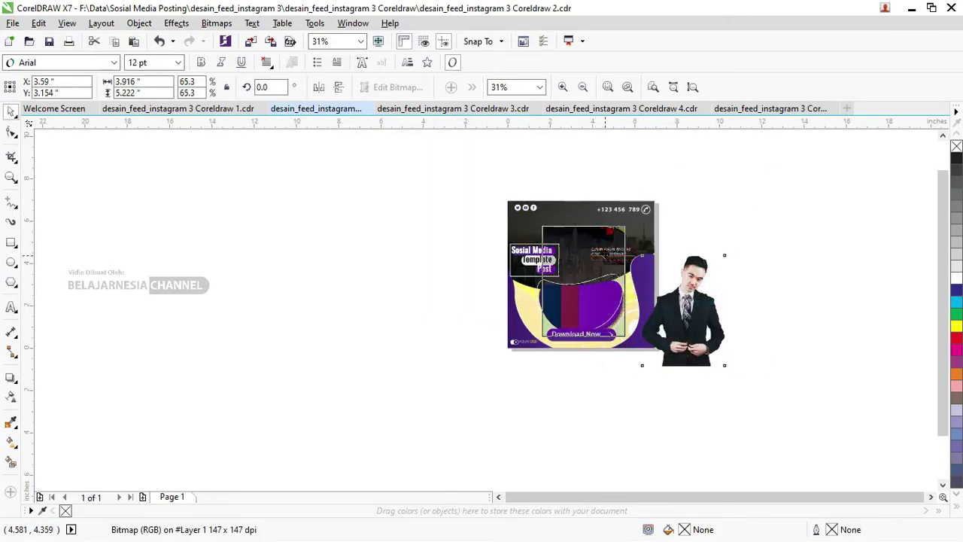
{"action": "scroll", "coordinate": [606, 256], "scroll_direction": "up", "scroll_amount": 1}
{"action": "left_click_drag", "start_coordinate": [647, 178], "coordinate": [631, 190]}
{"action": "left_click_drag", "start_coordinate": [572, 284], "coordinate": [824, 289]}
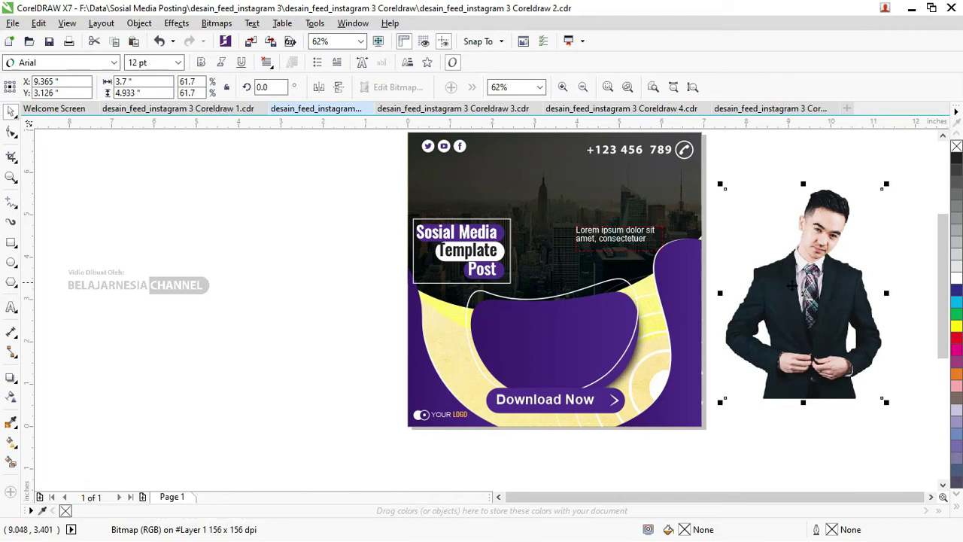
{"action": "left_click_drag", "start_coordinate": [804, 293], "coordinate": [547, 311]}
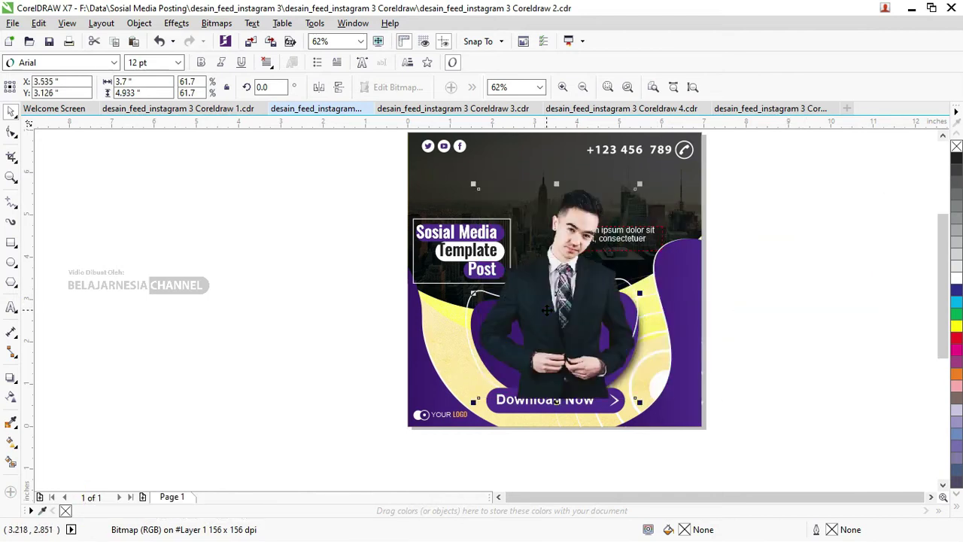
{"action": "left_click_drag", "start_coordinate": [594, 349], "coordinate": [588, 344]}
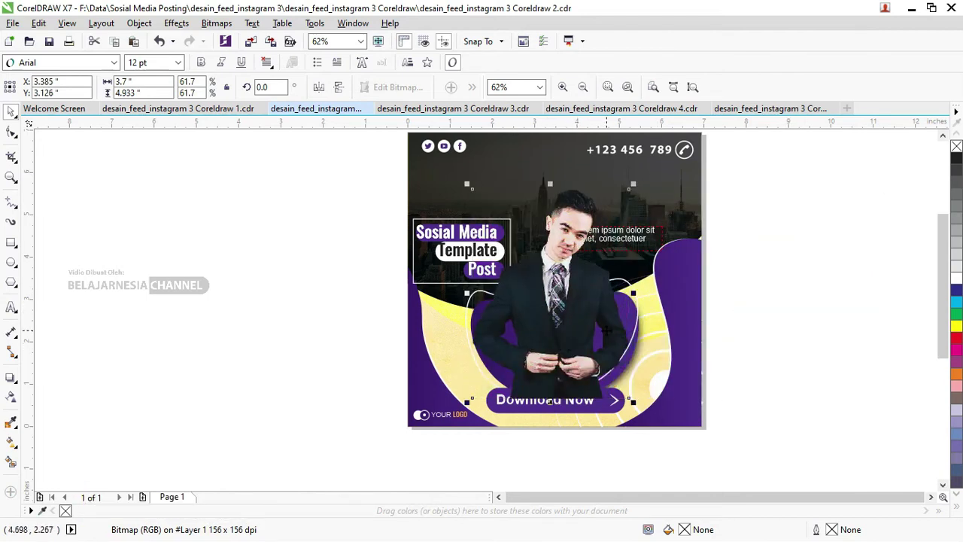
Send the photo behind the button and headline, then one level above the white curve
{"action": "key", "text": "ctrl+Page_Down"}
{"action": "key", "text": "ctrl+Page_Down"}
{"action": "key", "text": "ctrl+Page_Down"}
{"action": "key", "text": "ctrl+Page_Down"}
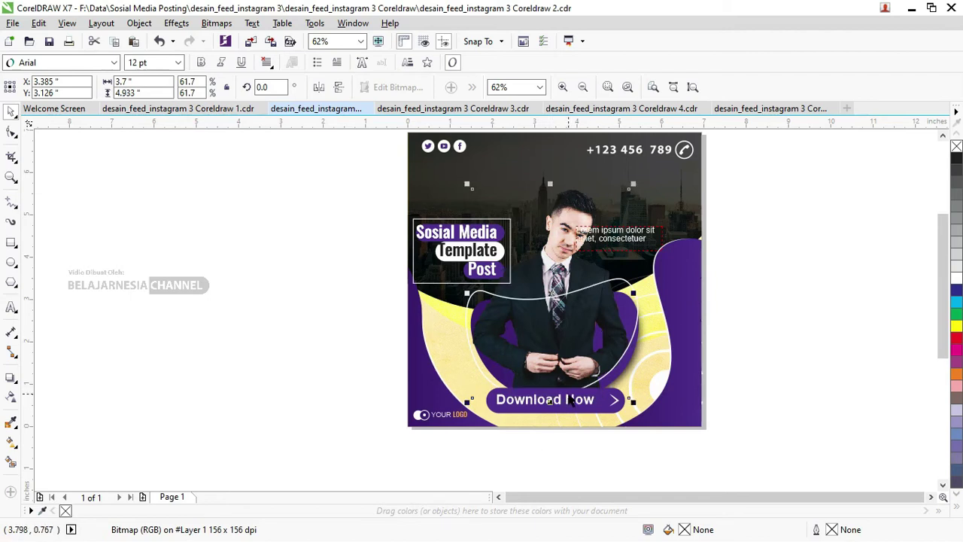
{"action": "scroll", "coordinate": [570, 400], "scroll_direction": "up", "scroll_amount": 2}
{"action": "scroll", "coordinate": [555, 366], "scroll_direction": "down", "scroll_amount": 1}
{"action": "scroll", "coordinate": [519, 392], "scroll_direction": "down", "scroll_amount": 2}
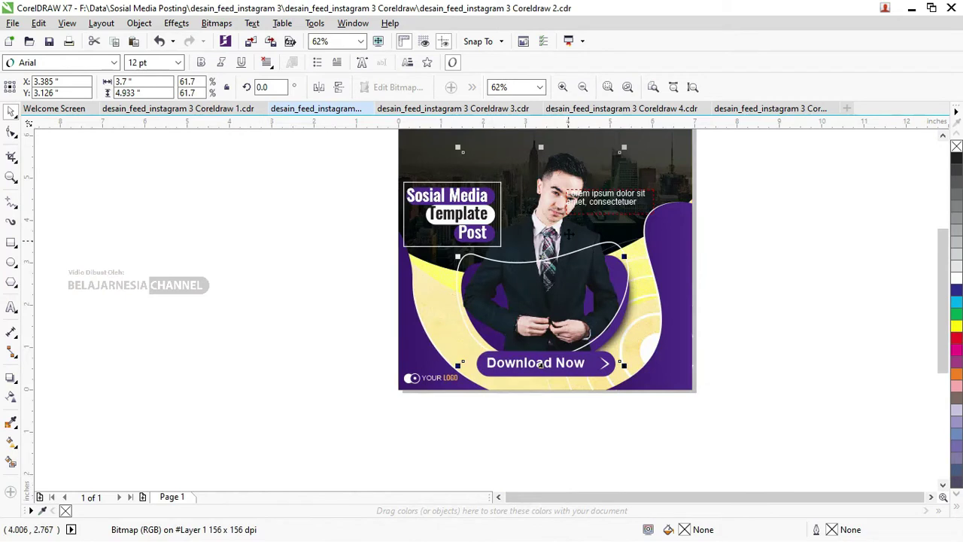
{"action": "key", "text": "ctrl+Page_Up"}
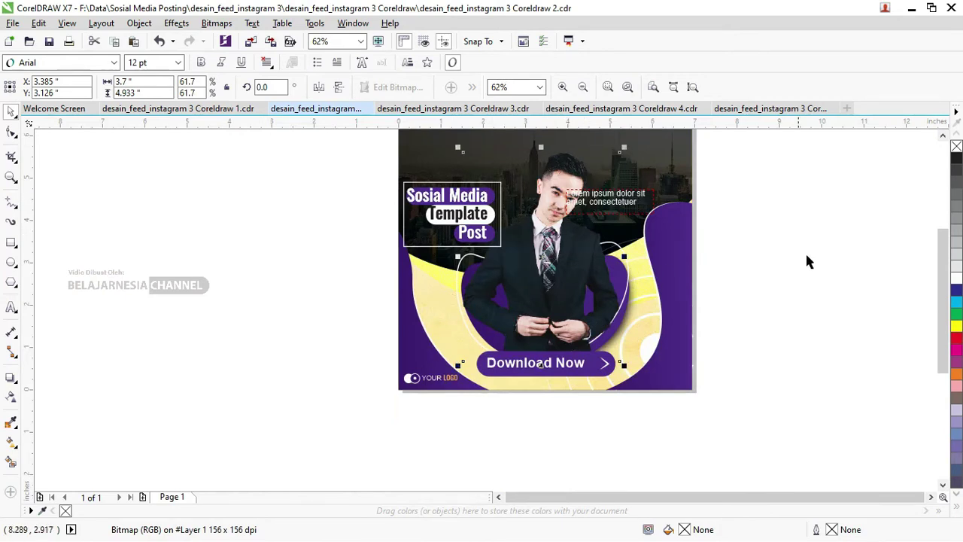
{"action": "left_click", "coordinate": [807, 260]}
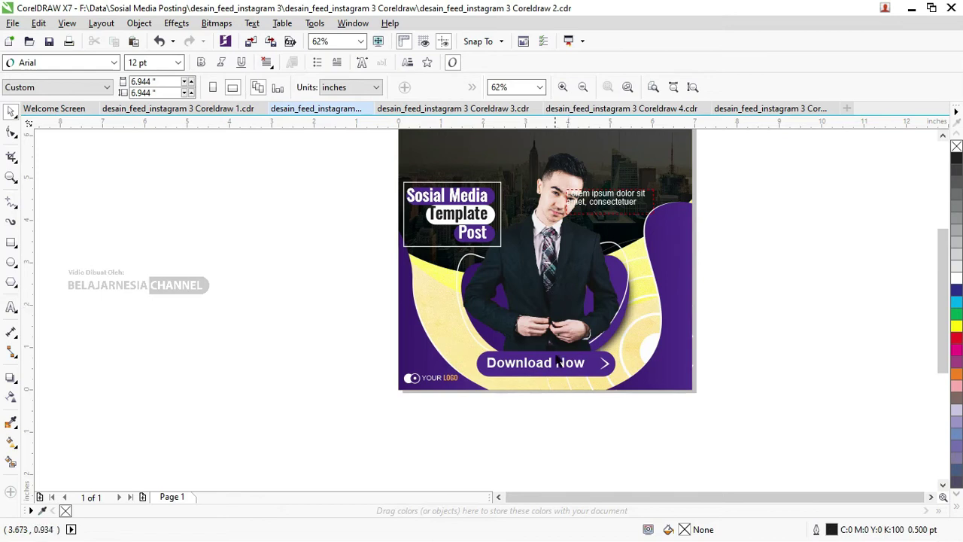
Shift the Download Now button group to the left
{"action": "left_click_drag", "start_coordinate": [558, 363], "coordinate": [454, 374]}
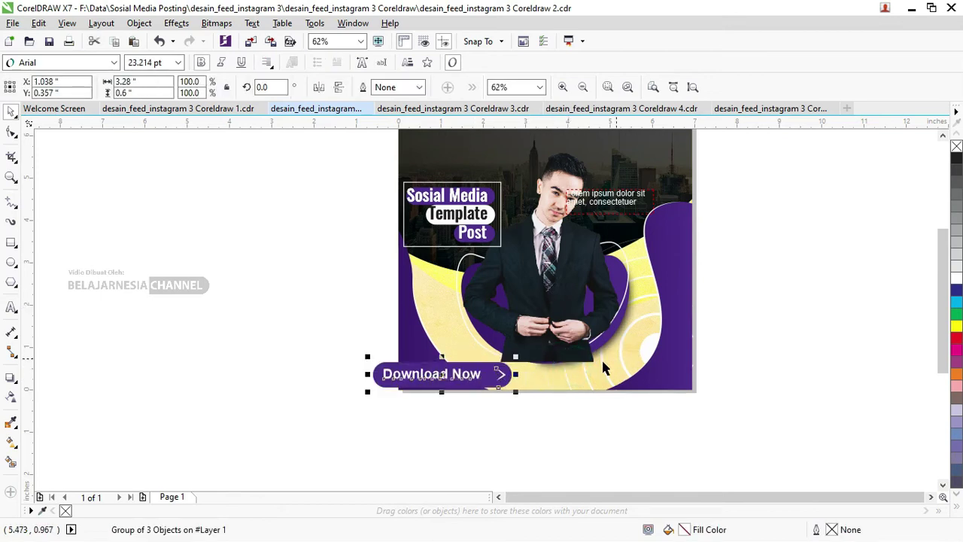
{"action": "scroll", "coordinate": [502, 356], "scroll_direction": "up", "scroll_amount": 4}
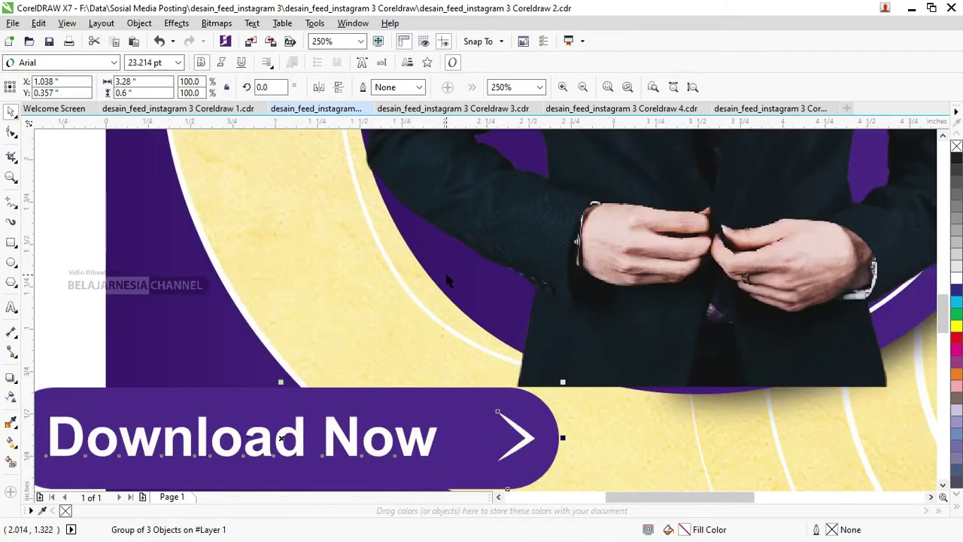
{"action": "scroll", "coordinate": [556, 321], "scroll_direction": "down", "scroll_amount": 4}
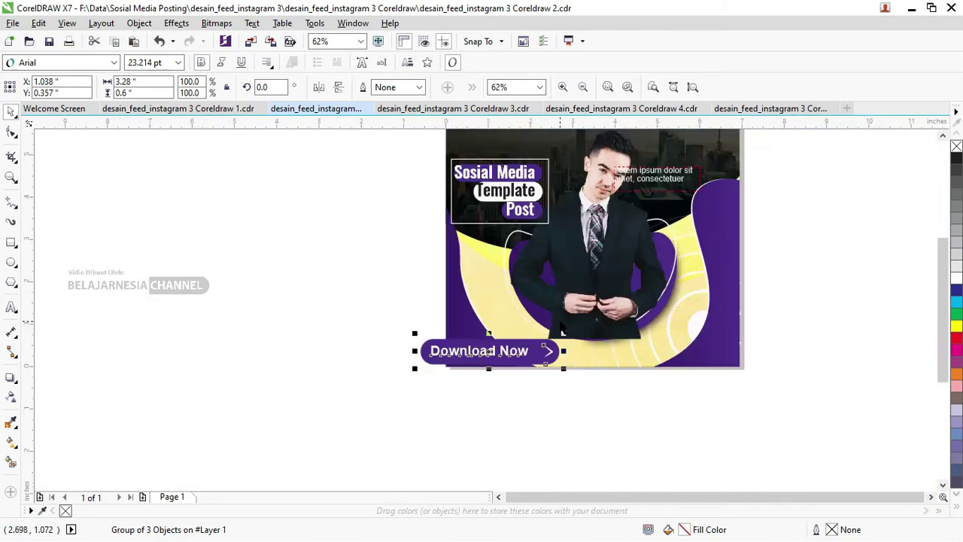
{"action": "left_click", "coordinate": [817, 272]}
{"action": "scroll", "coordinate": [603, 256], "scroll_direction": "down", "scroll_amount": 1}
{"action": "scroll", "coordinate": [602, 255], "scroll_direction": "up", "scroll_amount": 1}
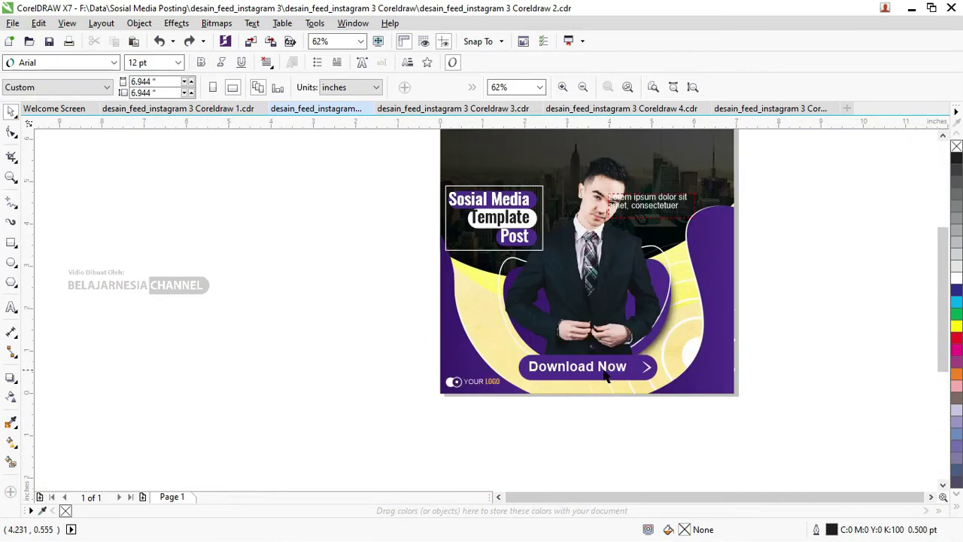
Bring the photo and button To Front of Page and move the Lorem ipsum text right of the head
{"action": "left_click", "coordinate": [631, 218]}
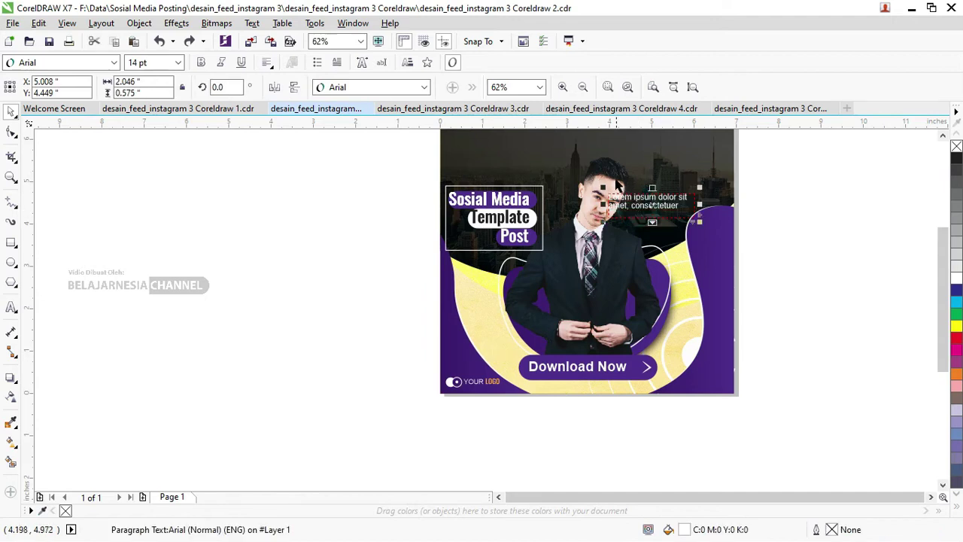
{"action": "left_click", "coordinate": [620, 373]}
{"action": "left_click", "coordinate": [606, 272], "text": "shift"}
{"action": "right_click", "coordinate": [594, 273]}
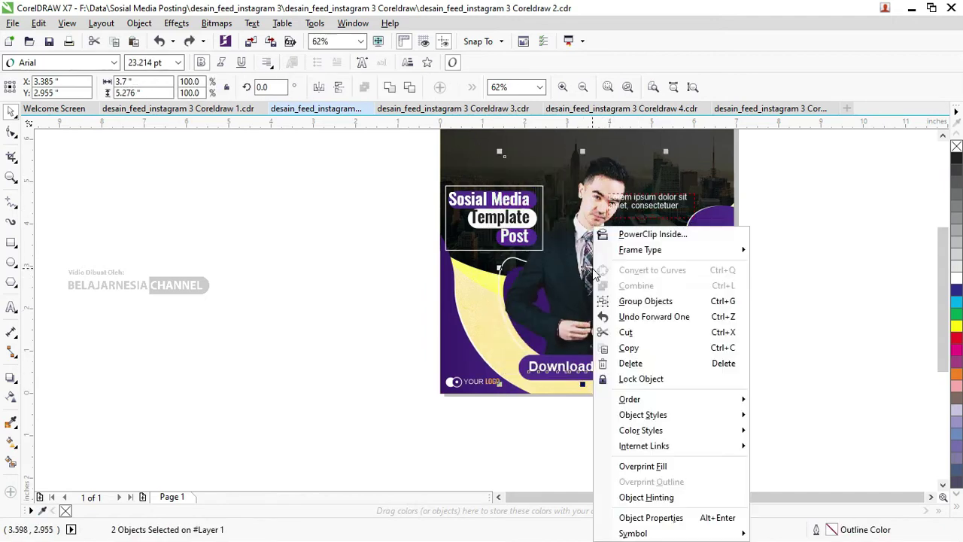
{"action": "mouse_move", "coordinate": [630, 399]}
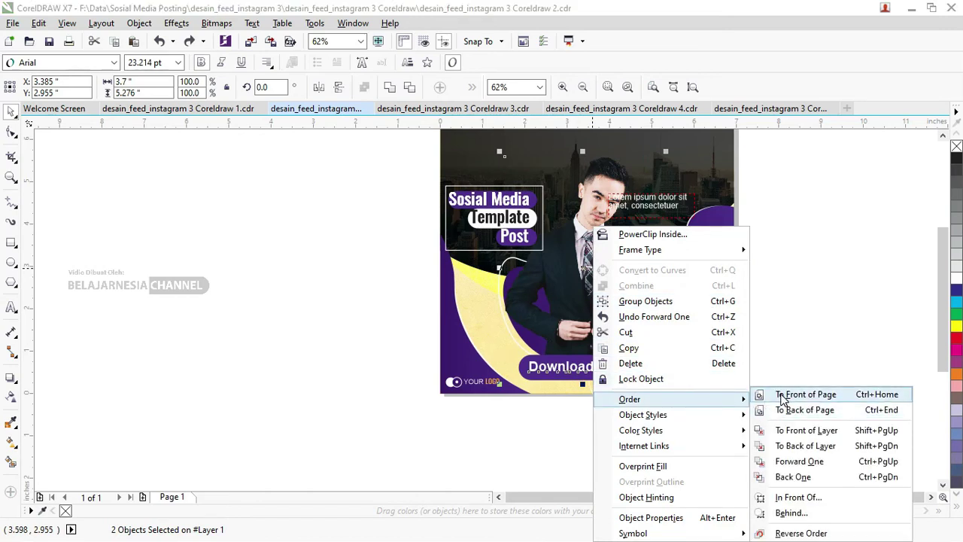
{"action": "left_click", "coordinate": [783, 395]}
{"action": "left_click", "coordinate": [610, 209]}
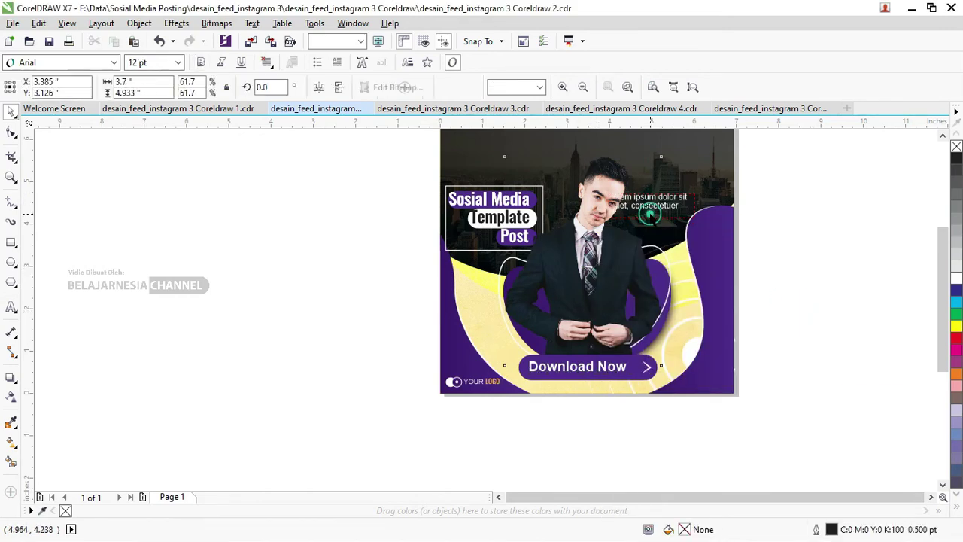
{"action": "left_click_drag", "start_coordinate": [655, 199], "coordinate": [688, 200]}
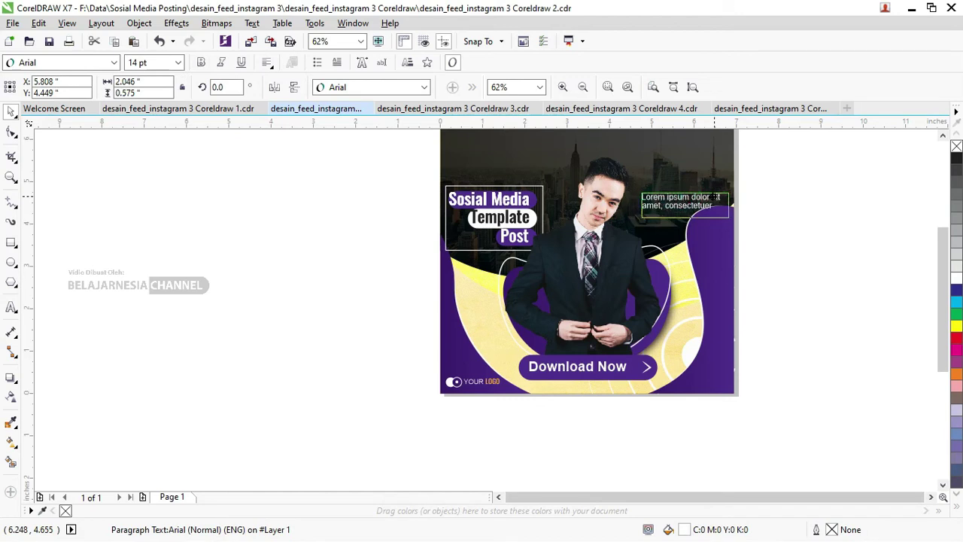
{"action": "left_click", "coordinate": [811, 205]}
Go through designs 3 and 4 to Coreldraw 5.cdr, test-moving the grey circle and undoing
{"action": "left_click", "coordinate": [452, 108]}
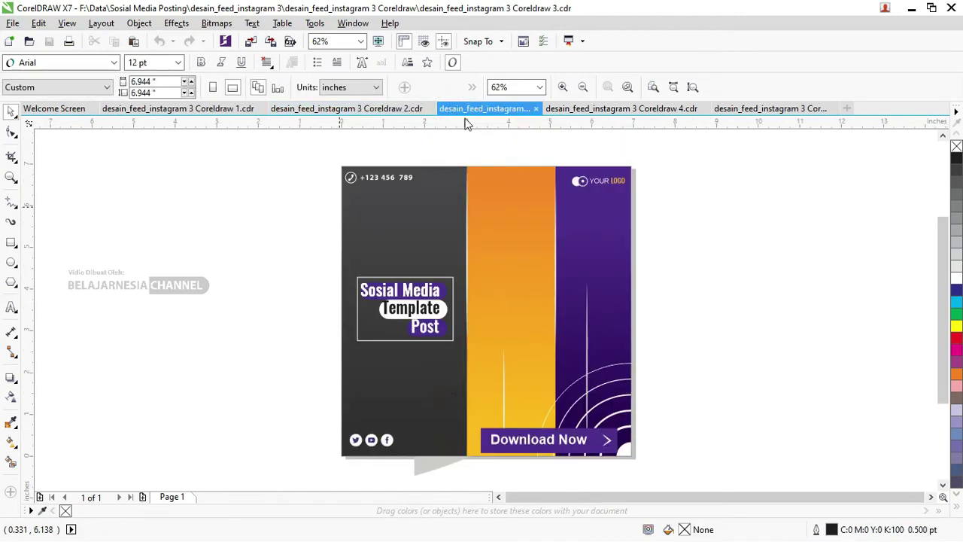
{"action": "left_click", "coordinate": [591, 110]}
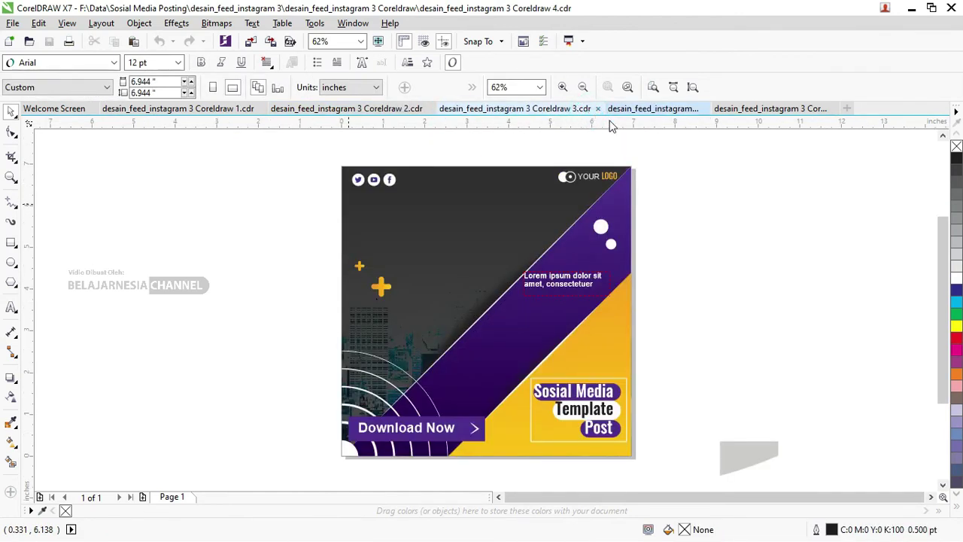
{"action": "left_click", "coordinate": [757, 111]}
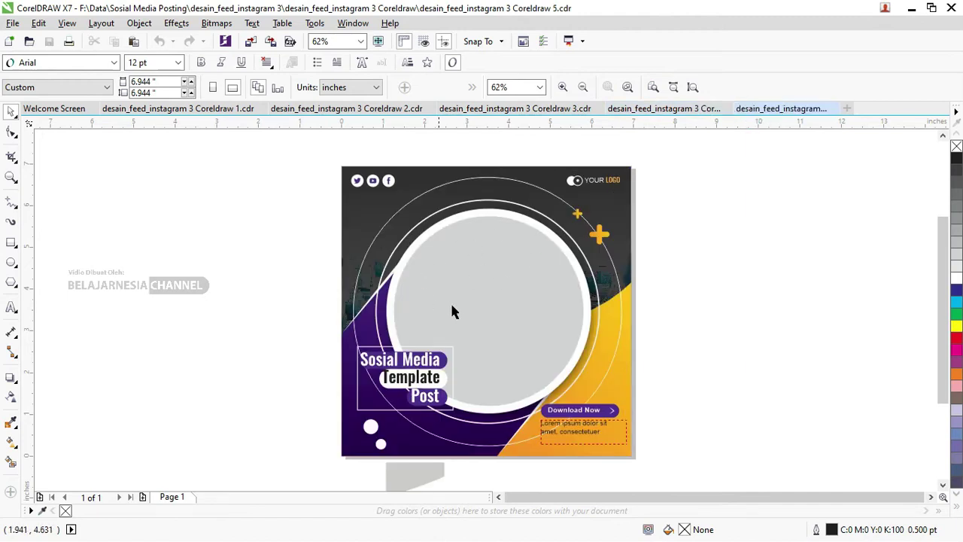
{"action": "left_click", "coordinate": [489, 260]}
{"action": "left_click_drag", "start_coordinate": [506, 285], "coordinate": [747, 282]}
{"action": "key", "text": "ctrl+z"}
Drag the suited man photo in from Explorer and PowerClip it inside the grey circle frame
{"action": "key", "text": "alt+Tab"}
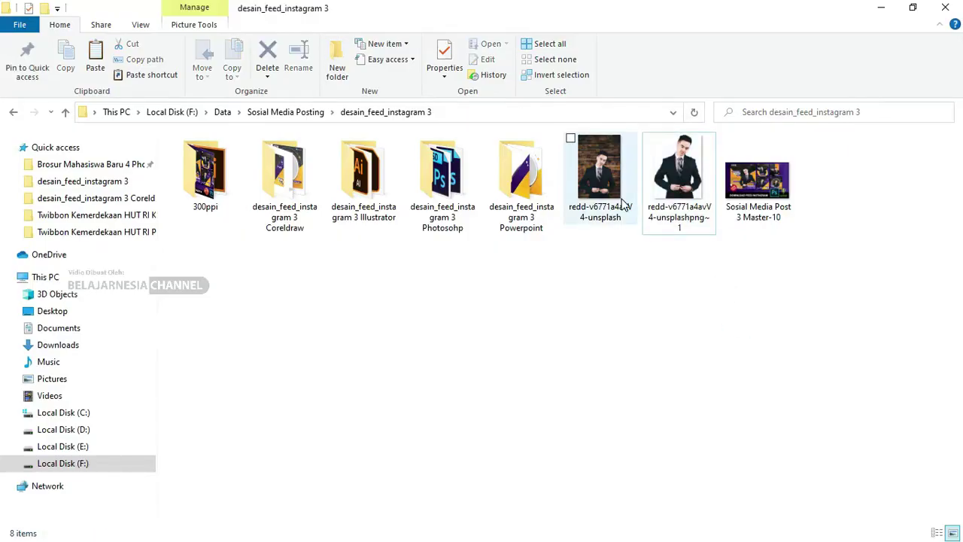
{"action": "mouse_move", "coordinate": [602, 180]}
{"action": "left_mouse_down"}
{"action": "mouse_move", "coordinate": [631, 347]}
{"action": "mouse_move", "coordinate": [571, 476]}
{"action": "left_mouse_up"}
{"action": "key", "text": "alt+Tab"}
{"action": "left_click_drag", "start_coordinate": [737, 267], "coordinate": [736, 267]}
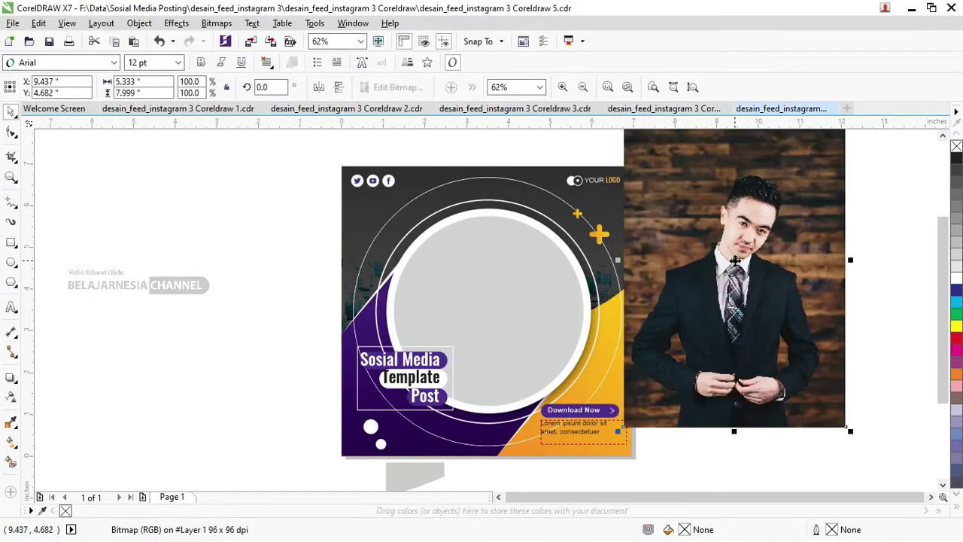
{"action": "scroll", "coordinate": [708, 263], "scroll_direction": "down", "scroll_amount": 2}
{"action": "right_click", "coordinate": [700, 271]}
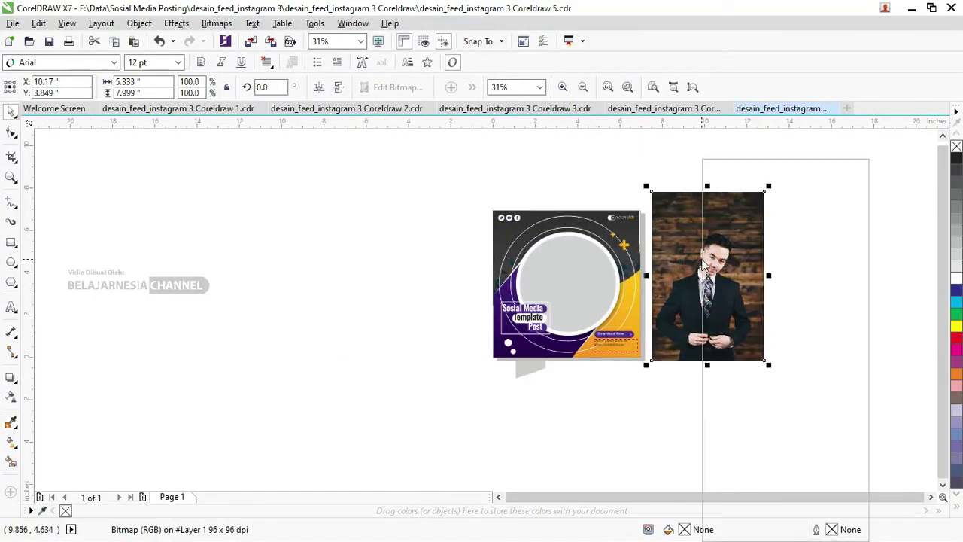
{"action": "left_click", "coordinate": [757, 168]}
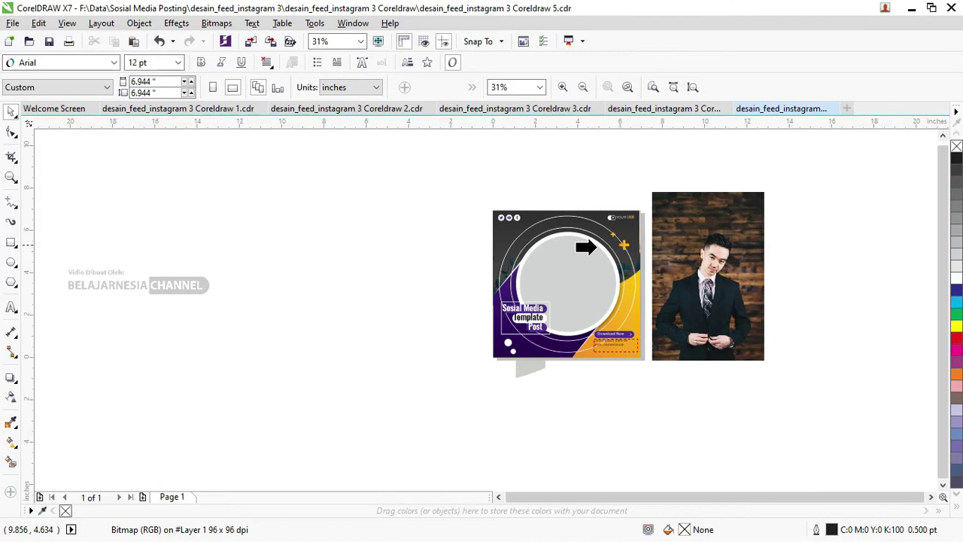
{"action": "left_click", "coordinate": [572, 256]}
{"action": "scroll", "coordinate": [566, 271], "scroll_direction": "up", "scroll_amount": 4}
{"action": "scroll", "coordinate": [533, 256], "scroll_direction": "up", "scroll_amount": 1}
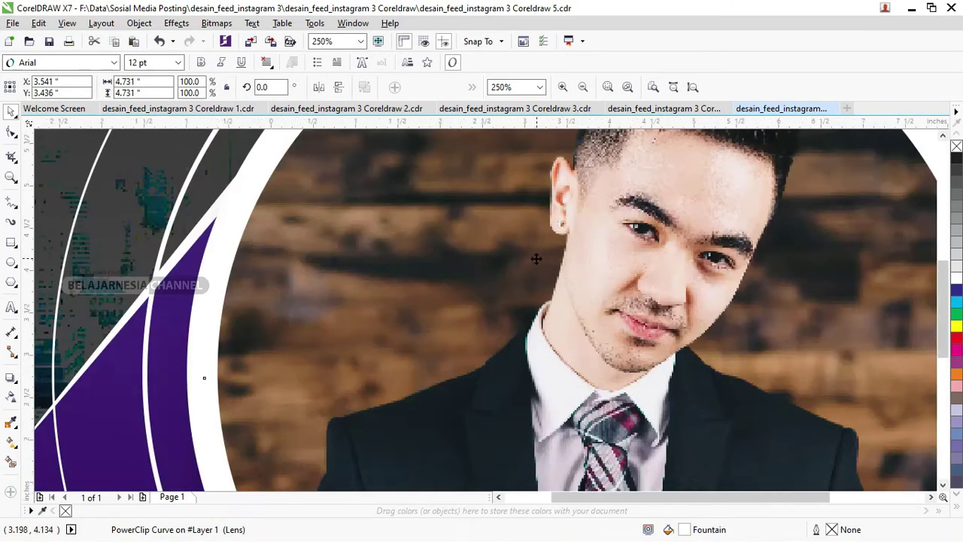
{"action": "scroll", "coordinate": [534, 256], "scroll_direction": "down", "scroll_amount": 3}
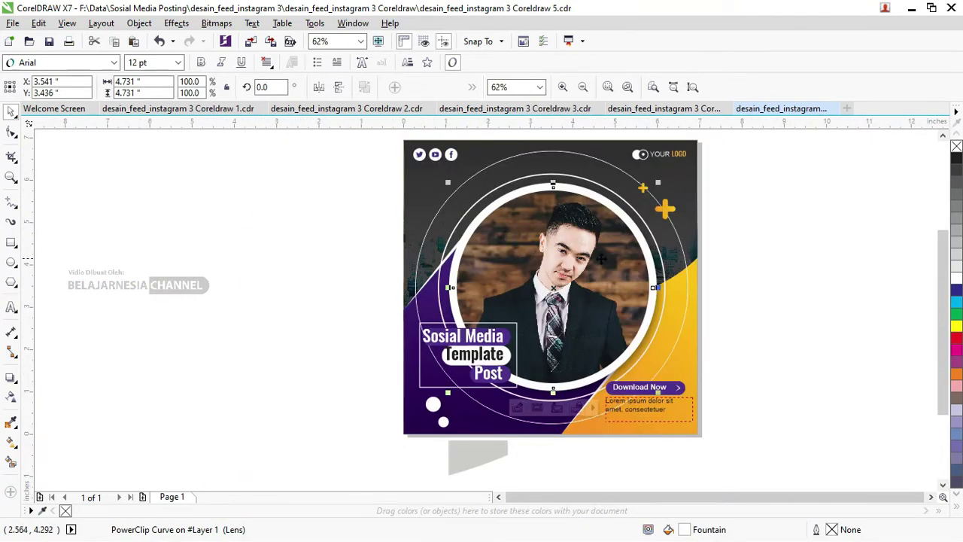
{"action": "left_click_drag", "start_coordinate": [667, 268], "coordinate": [790, 271]}
Undo the clipped photo circle's move and deselect it
{"action": "key", "text": "ctrl+z"}
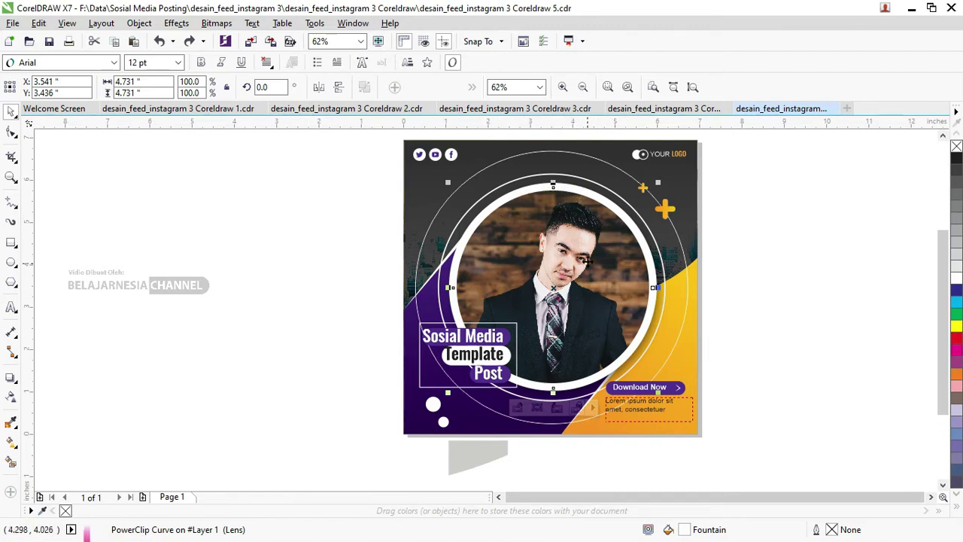
{"action": "scroll", "coordinate": [530, 194], "scroll_direction": "up", "scroll_amount": 1}
{"action": "scroll", "coordinate": [491, 214], "scroll_direction": "down", "scroll_amount": 2}
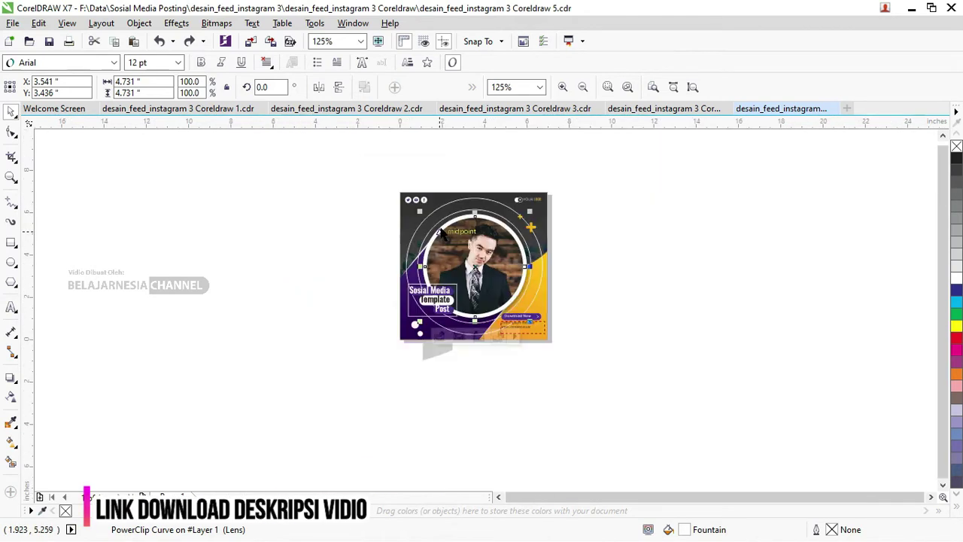
{"action": "scroll", "coordinate": [406, 233], "scroll_direction": "up", "scroll_amount": 1}
{"action": "left_click", "coordinate": [757, 218]}
Set the large dark background curve's transparency merge mode to Multiply
{"action": "left_click", "coordinate": [645, 200]}
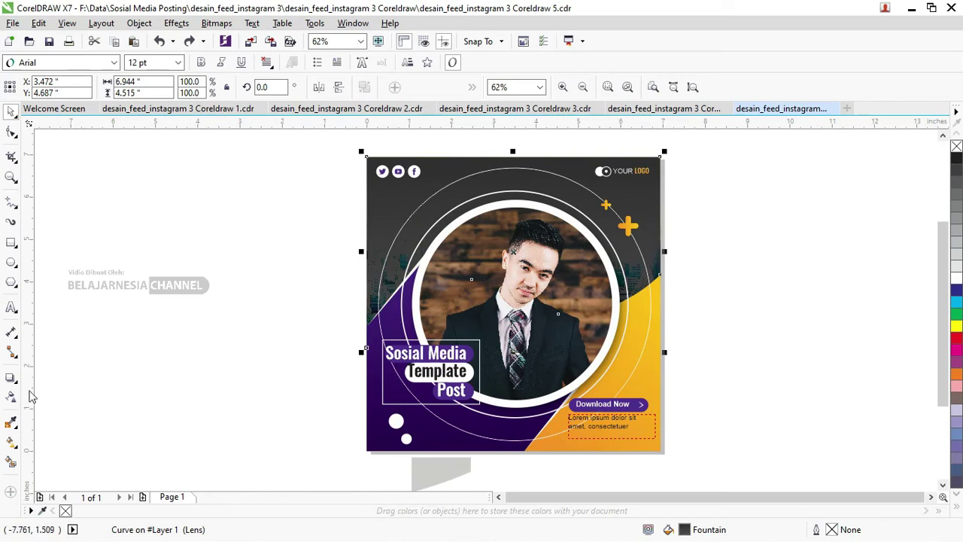
{"action": "left_click", "coordinate": [11, 397]}
{"action": "left_click", "coordinate": [172, 87]}
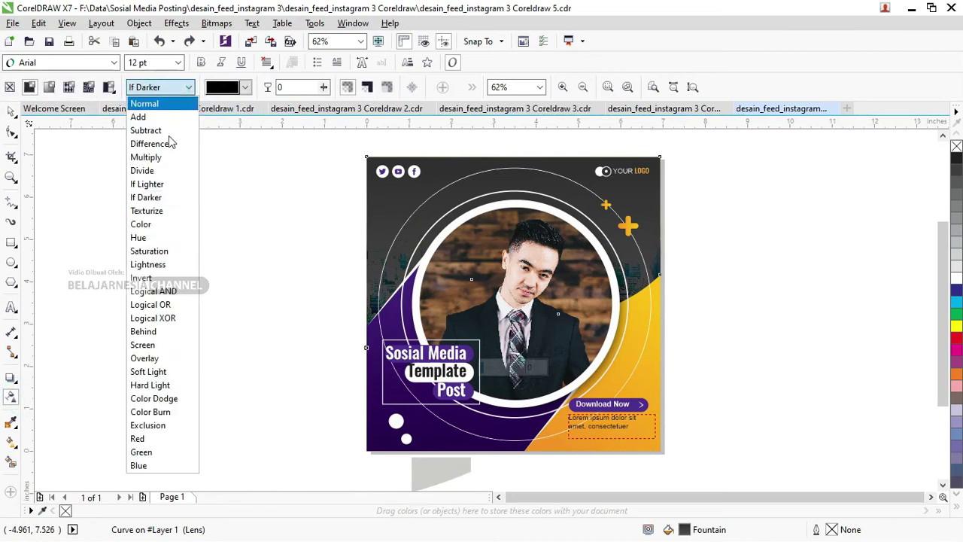
{"action": "left_click", "coordinate": [172, 158]}
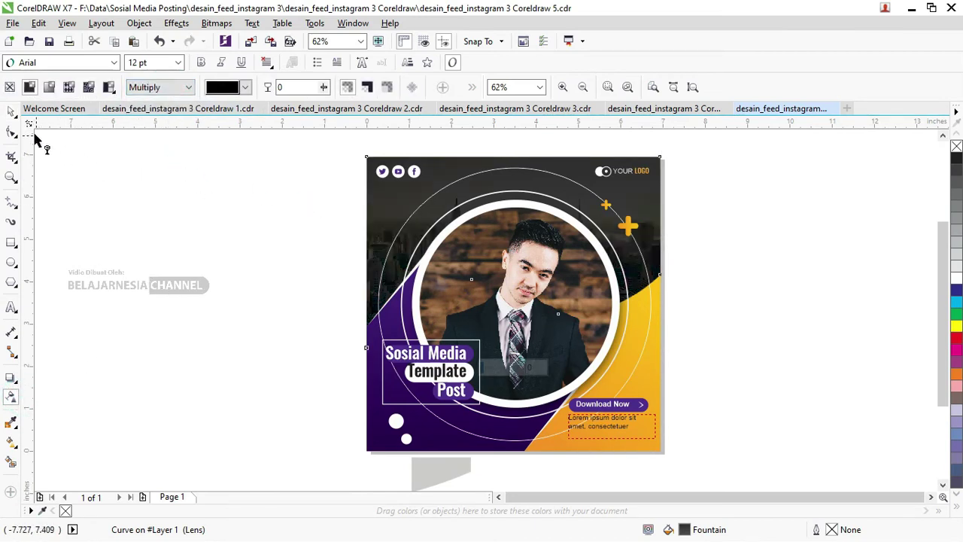
{"action": "left_click", "coordinate": [11, 112]}
{"action": "left_click", "coordinate": [730, 259]}
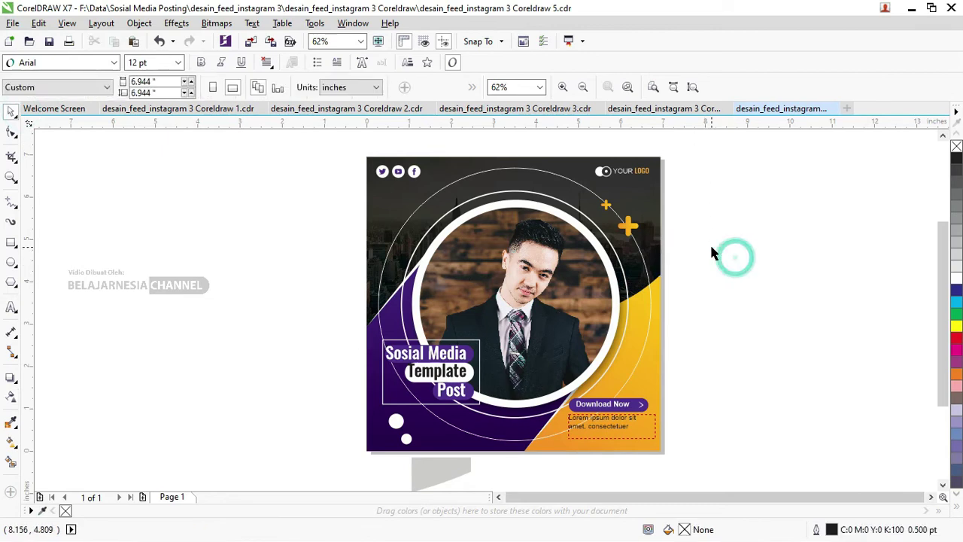
{"action": "key", "text": "alt+Tab"}
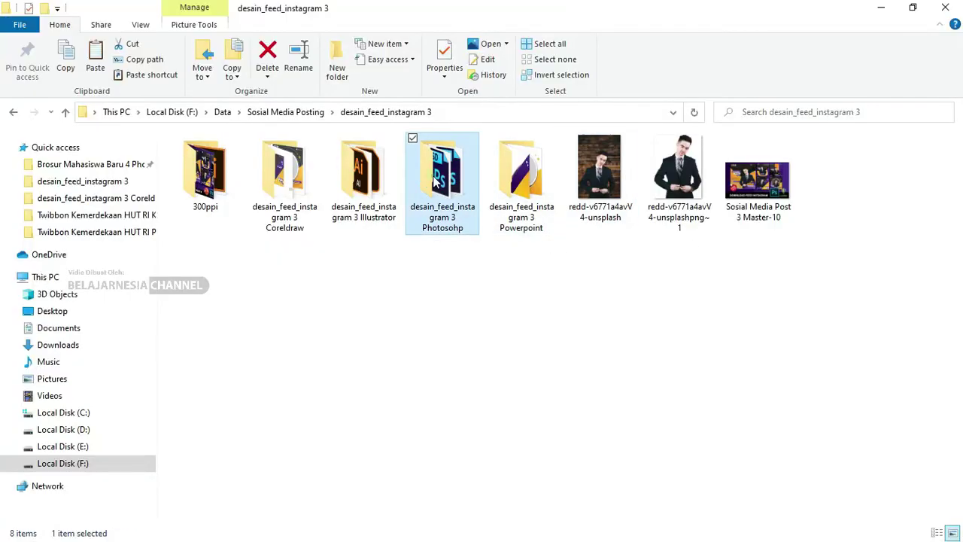
Open the Photoshop subfolder and open Sosial Media Post 3 Photoshop templates -01 to -05
{"action": "double_click", "coordinate": [437, 177]}
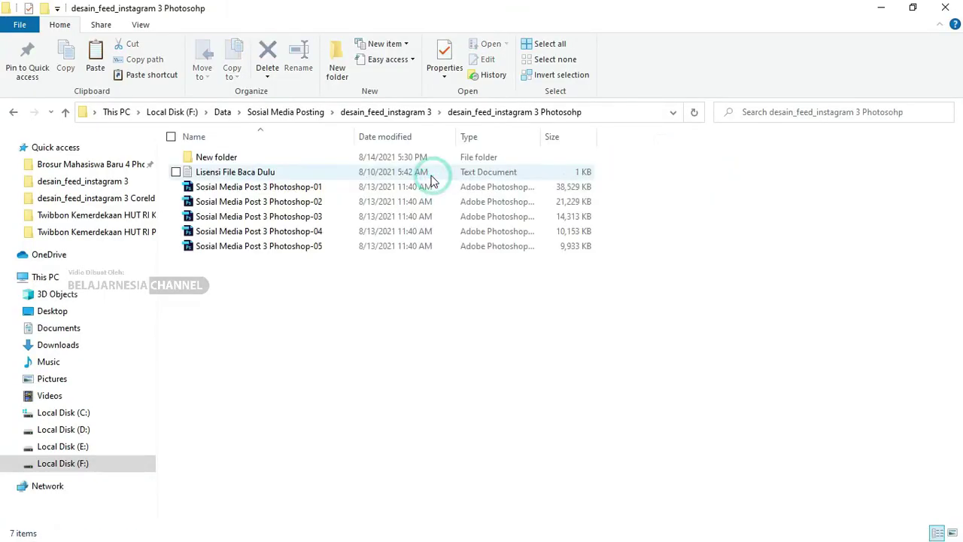
{"action": "left_click", "coordinate": [267, 186]}
{"action": "left_click", "coordinate": [268, 246], "text": "shift"}
{"action": "right_click", "coordinate": [268, 247]}
{"action": "left_click", "coordinate": [325, 228]}
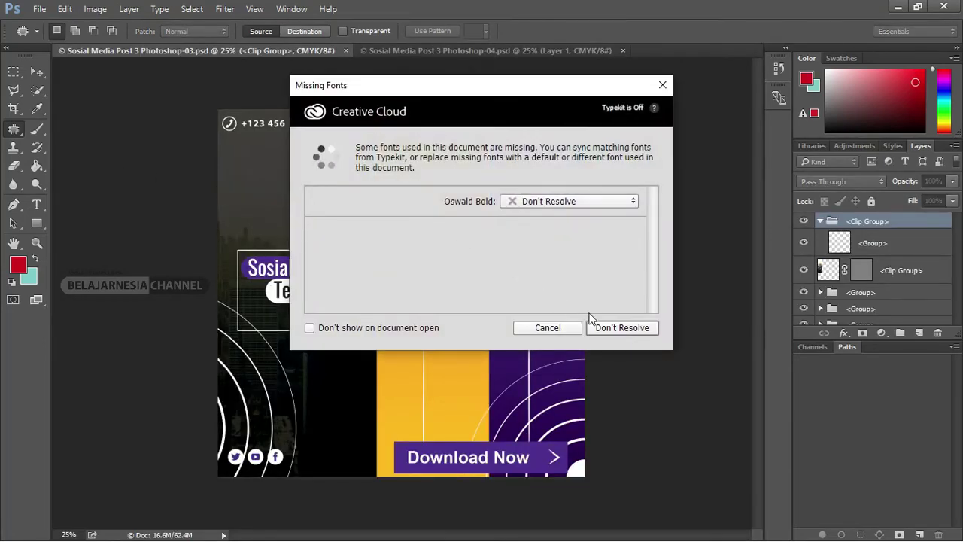
Leave Oswald Bold unresolved in both Missing Fonts dialogs, suppressing the warning, and select the Move tool
{"action": "left_click", "coordinate": [382, 329]}
{"action": "left_click", "coordinate": [622, 328]}
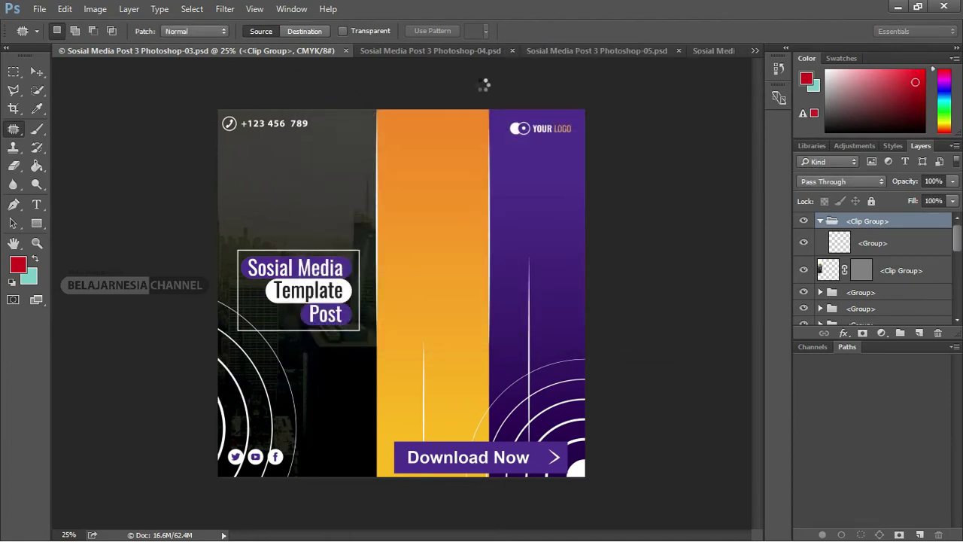
{"action": "left_click", "coordinate": [413, 330]}
{"action": "left_click", "coordinate": [633, 331]}
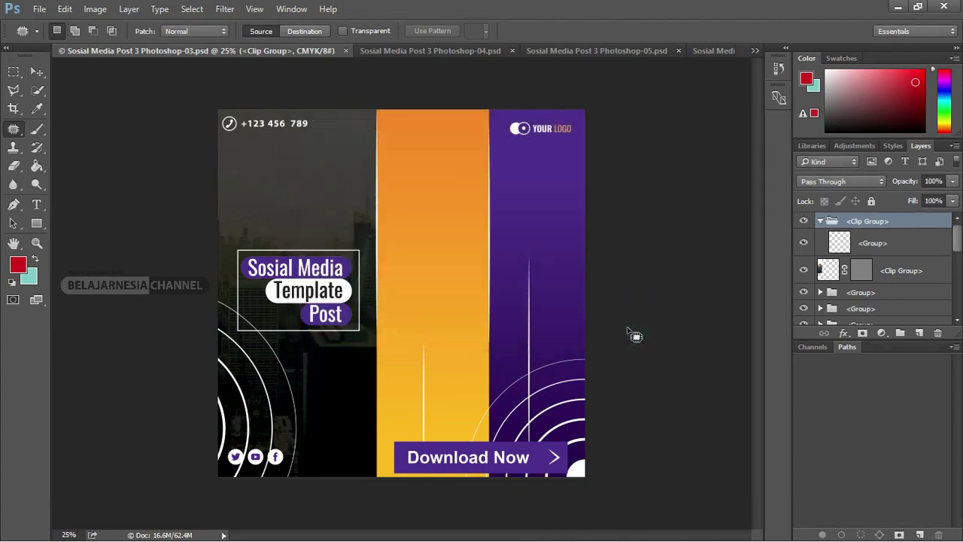
{"action": "left_click", "coordinate": [35, 70]}
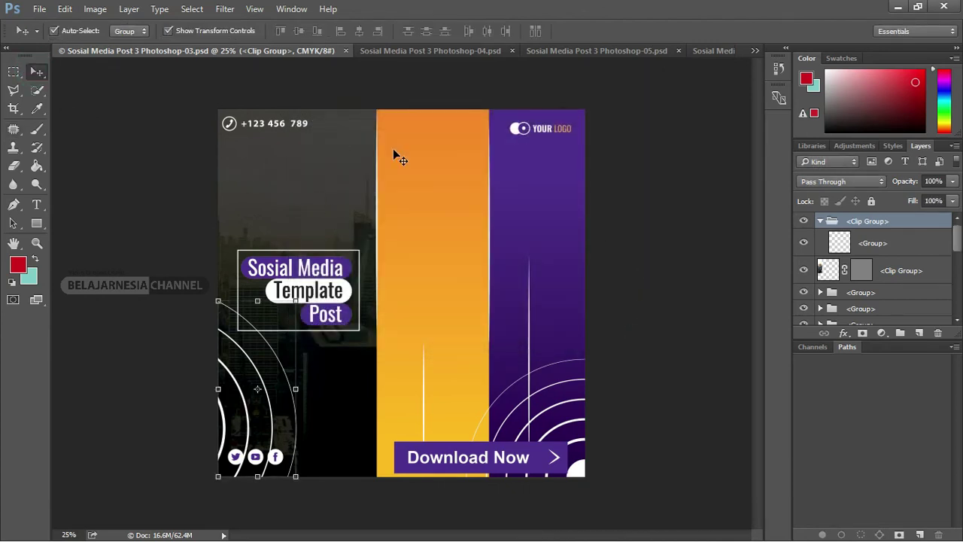
{"action": "left_click", "coordinate": [657, 214]}
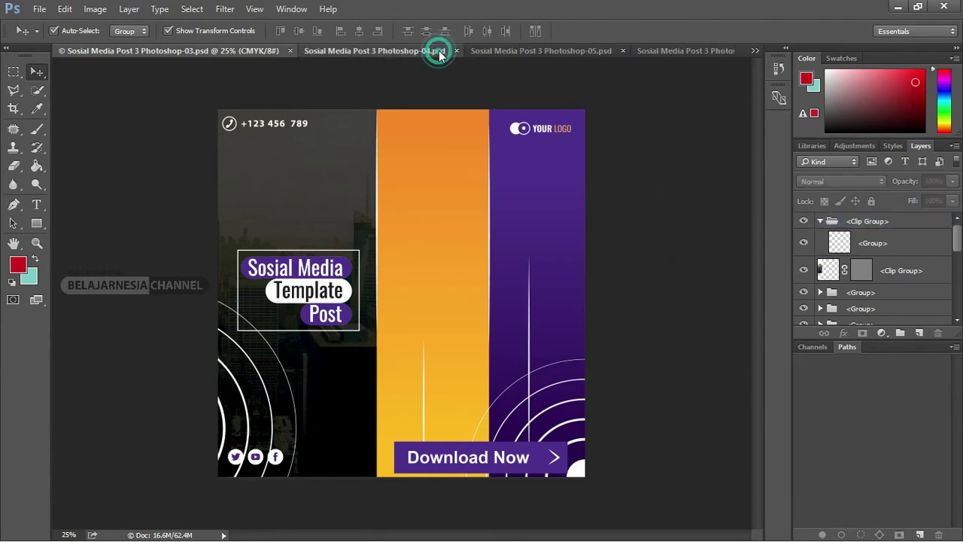
Review templates -04, -05, -02 and -03 in turn, ending on Photoshop-04
{"action": "left_click", "coordinate": [437, 50]}
{"action": "left_click", "coordinate": [549, 50]}
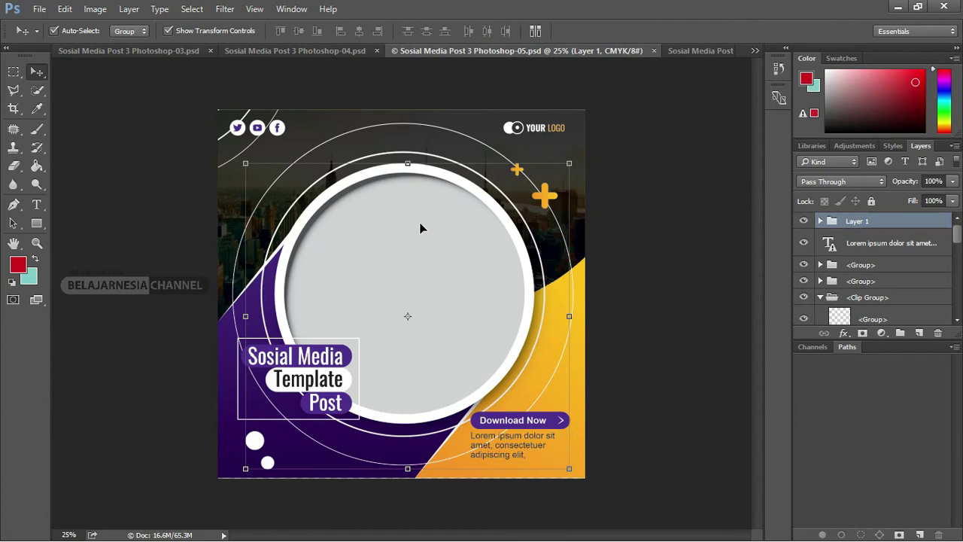
{"action": "left_click", "coordinate": [377, 241]}
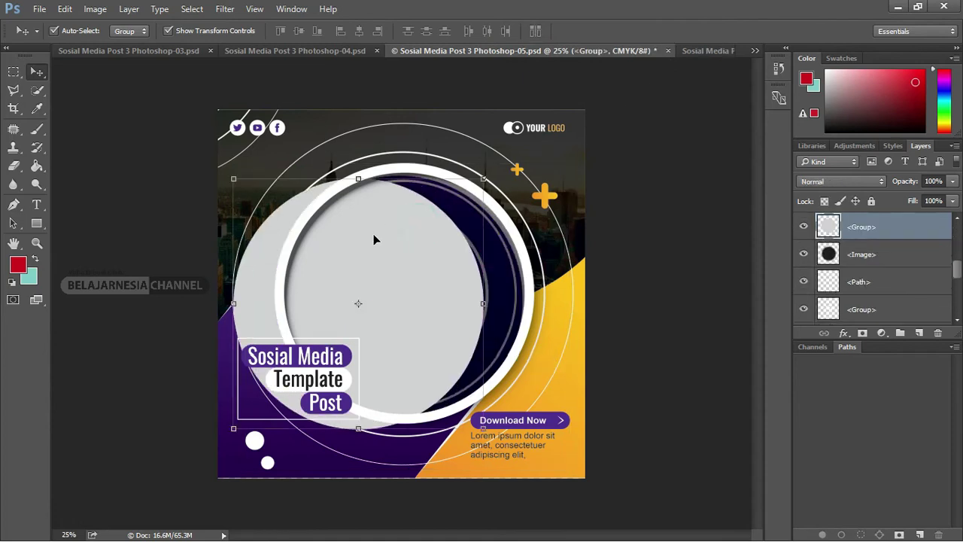
{"action": "left_click", "coordinate": [699, 50]}
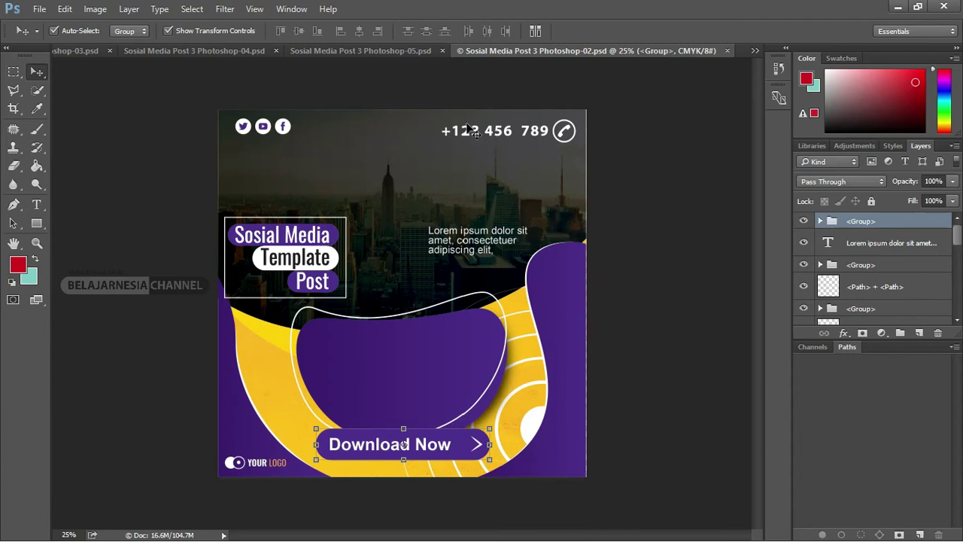
{"action": "left_click", "coordinate": [652, 153]}
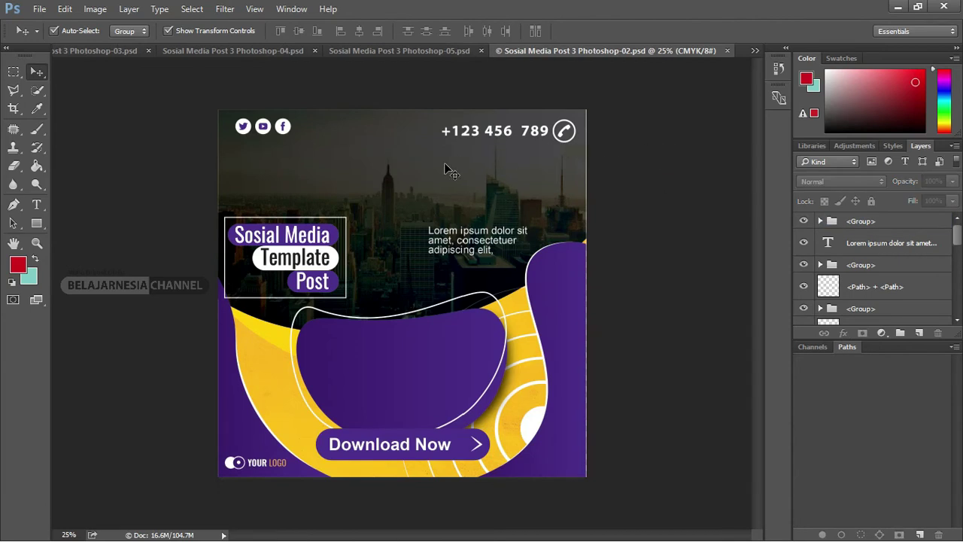
{"action": "left_click", "coordinate": [195, 55]}
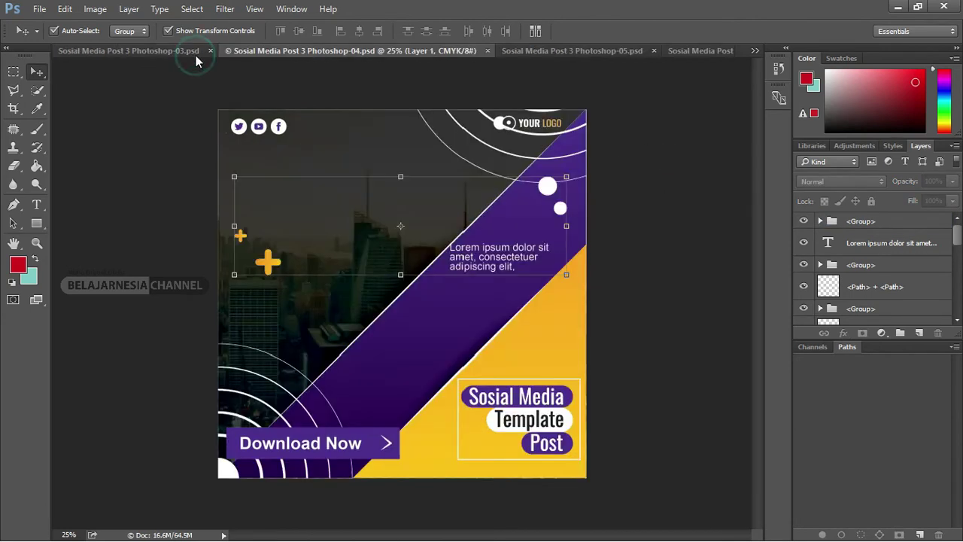
{"action": "left_click", "coordinate": [107, 49]}
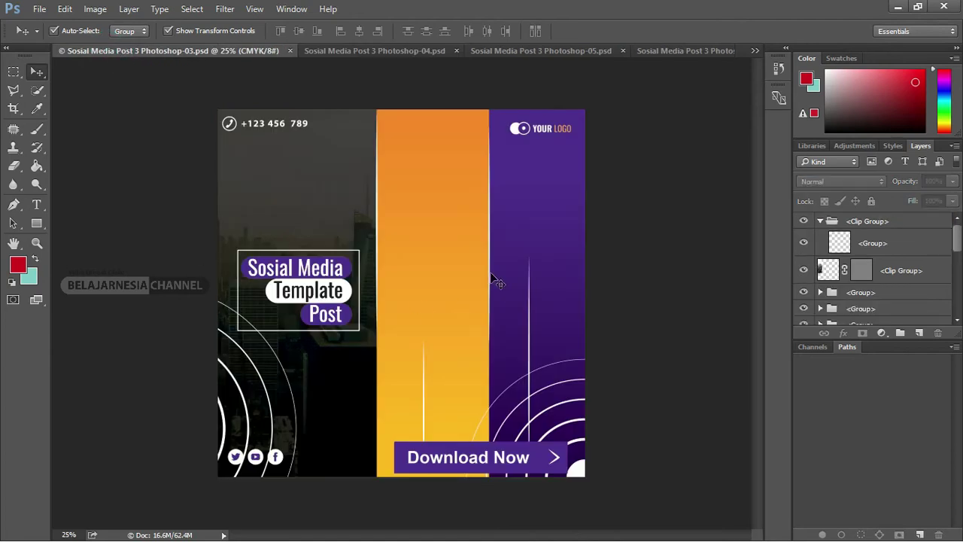
{"action": "left_click", "coordinate": [346, 51]}
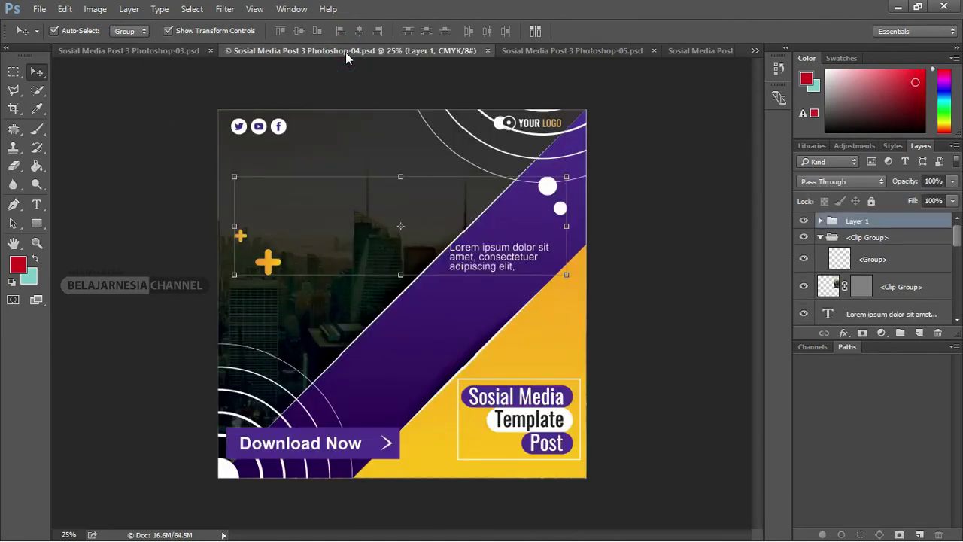
{"action": "left_click", "coordinate": [669, 244]}
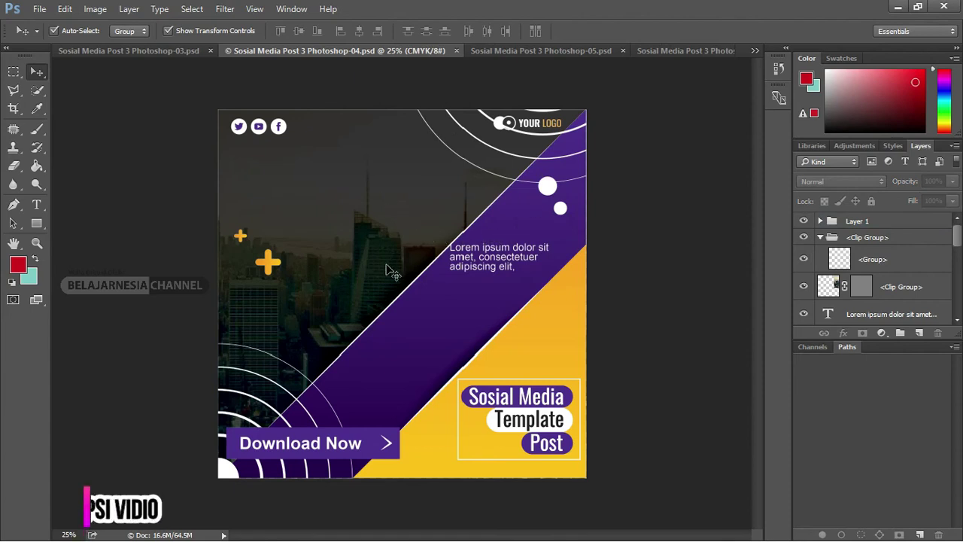
{"action": "key", "text": "alt+Tab"}
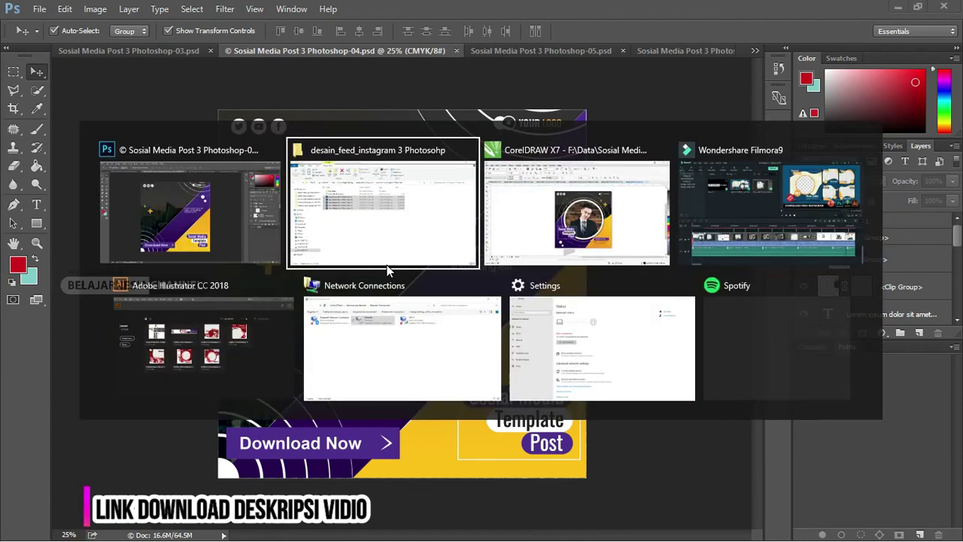
Drag the suited man PNG from desain_feed_instagram 3 onto the Photoshop-04 canvas
{"action": "left_click", "coordinate": [386, 265]}
{"action": "key", "text": "alt+Up"}
{"action": "mouse_move", "coordinate": [678, 218]}
{"action": "left_mouse_down"}
{"action": "mouse_move", "coordinate": [482, 527]}
{"action": "mouse_move", "coordinate": [450, 401]}
{"action": "left_mouse_up"}
{"action": "key", "text": "alt+Tab"}
{"action": "key", "text": "Tab"}
{"action": "key", "text": "Tab"}
{"action": "key", "text": "Tab"}
{"action": "key", "text": "Tab"}
{"action": "key", "text": "Tab"}
{"action": "key", "text": "Tab"}
{"action": "key", "text": "Tab"}
{"action": "key", "text": "Tab"}
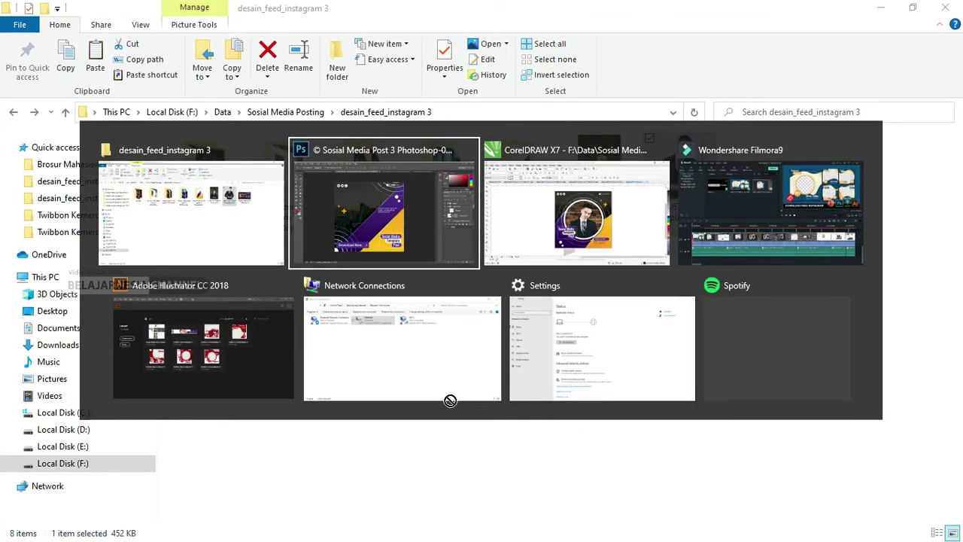
{"action": "left_click_drag", "start_coordinate": [451, 400], "coordinate": [482, 302]}
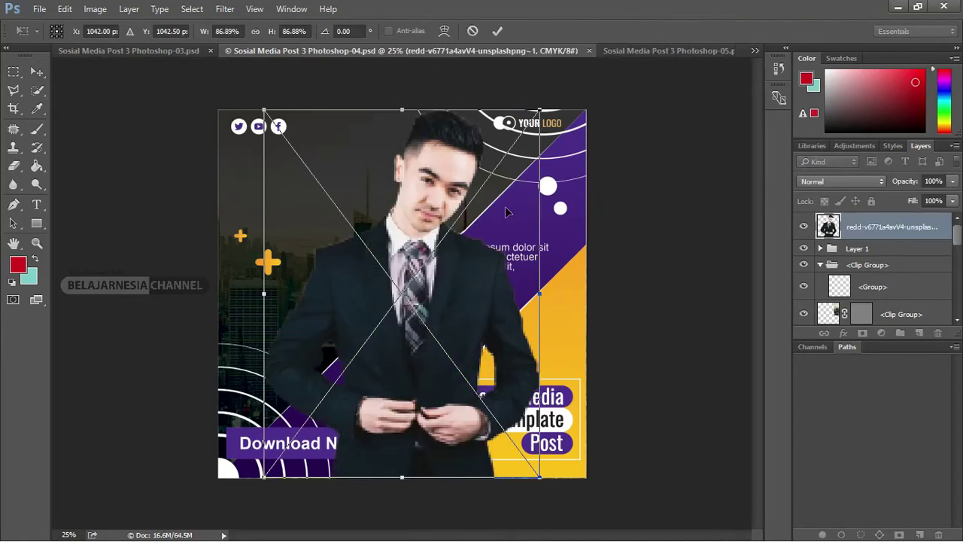
Commit the placed photo in the 04 template, shrinking it and shifting it right toward the purple band
{"action": "key", "text": "Return"}
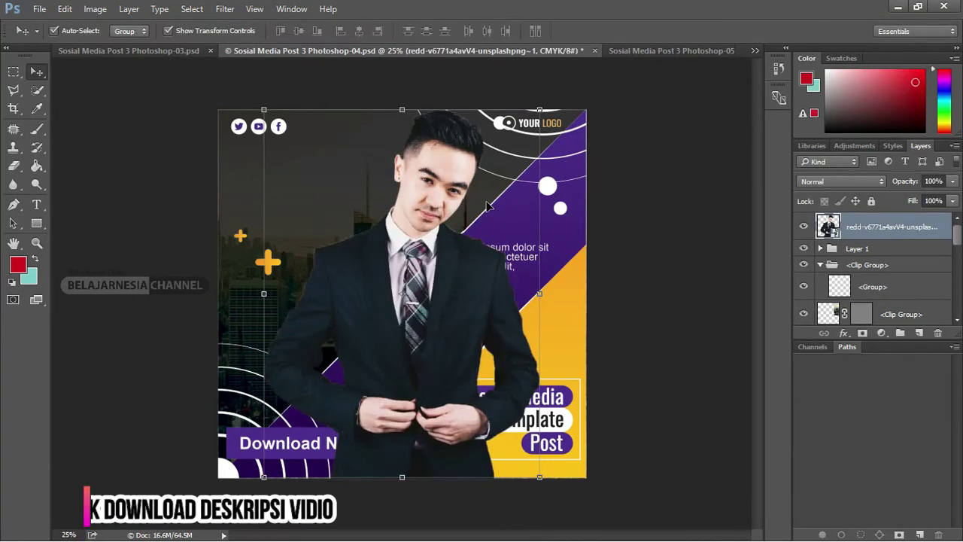
{"action": "left_click_drag", "start_coordinate": [540, 111], "coordinate": [455, 223]}
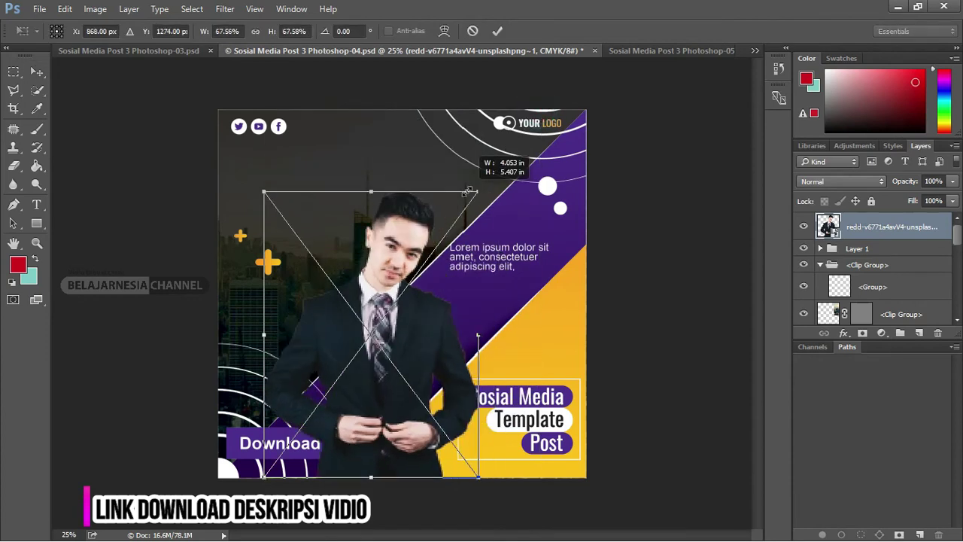
{"action": "left_click_drag", "start_coordinate": [394, 264], "coordinate": [460, 265]}
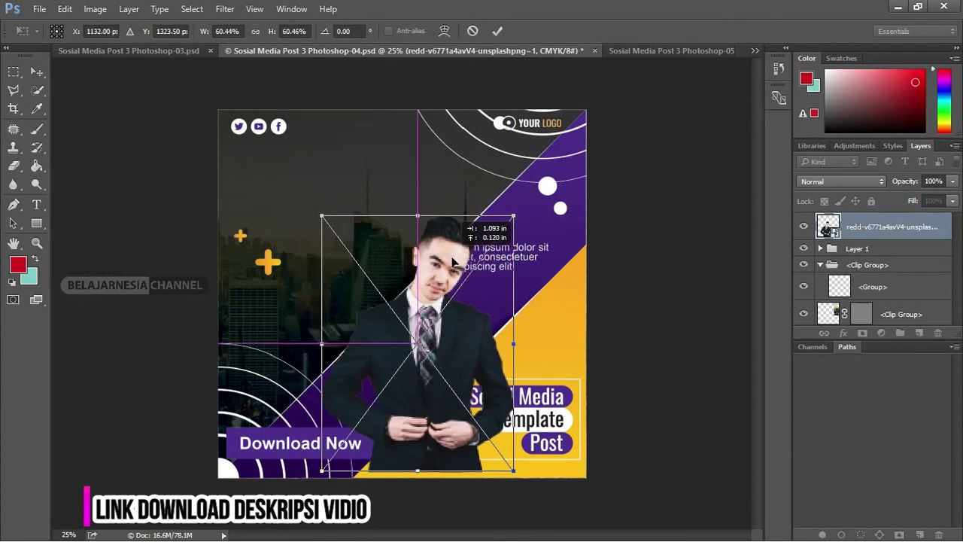
{"action": "key", "text": "Return"}
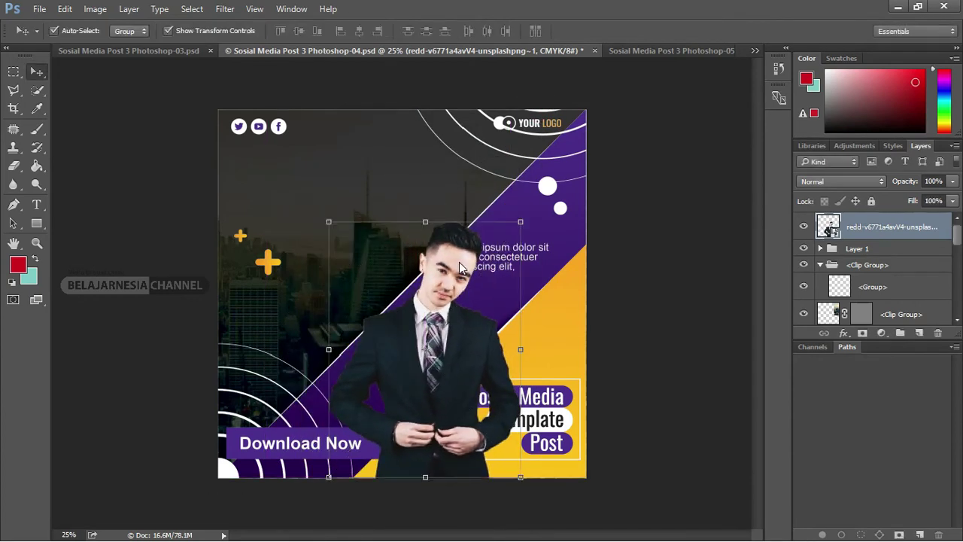
Restack the photo layer just above the clip group and enlarge it toward the top-left
{"action": "left_click", "coordinate": [873, 256]}
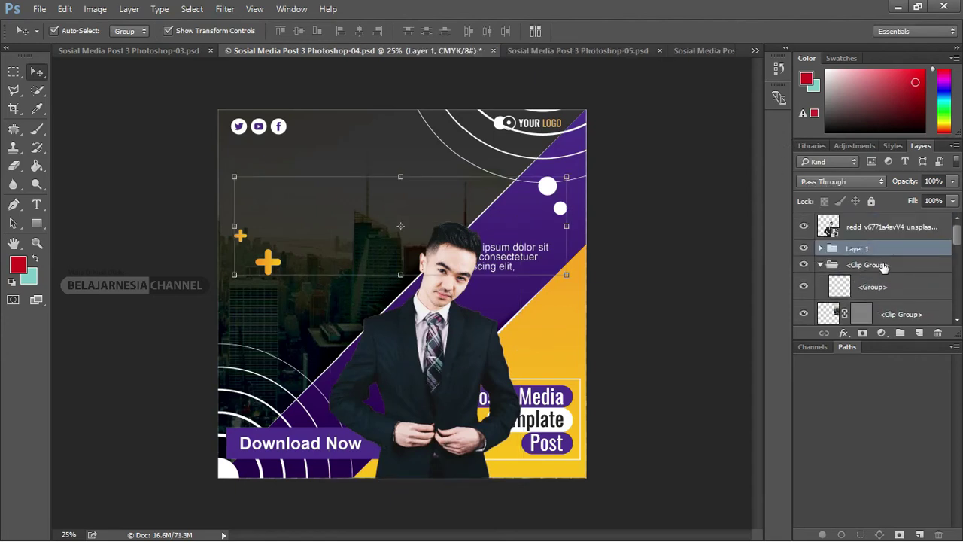
{"action": "left_click", "coordinate": [895, 230]}
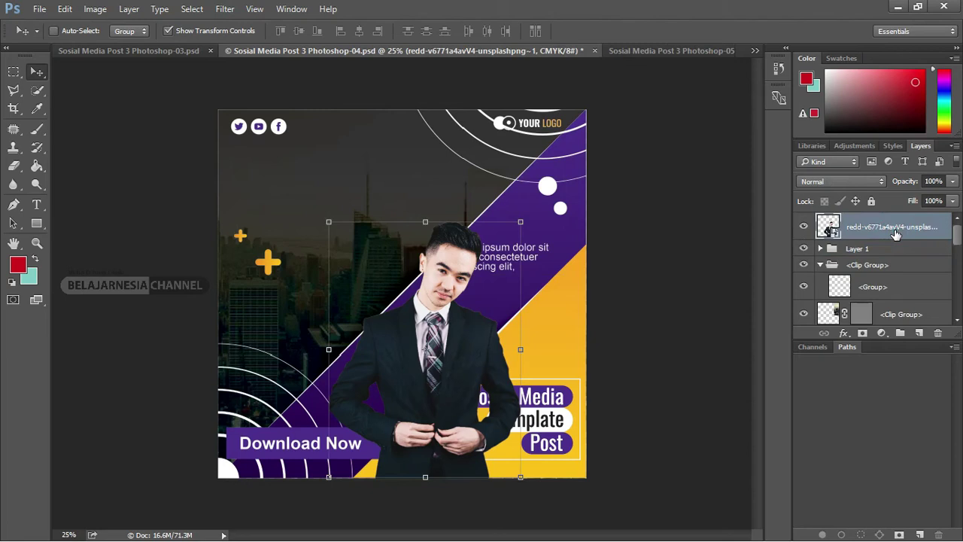
{"action": "key", "text": "ctrl+bracketleft"}
{"action": "key", "text": "ctrl+bracketleft"}
{"action": "key", "text": "ctrl+bracketleft"}
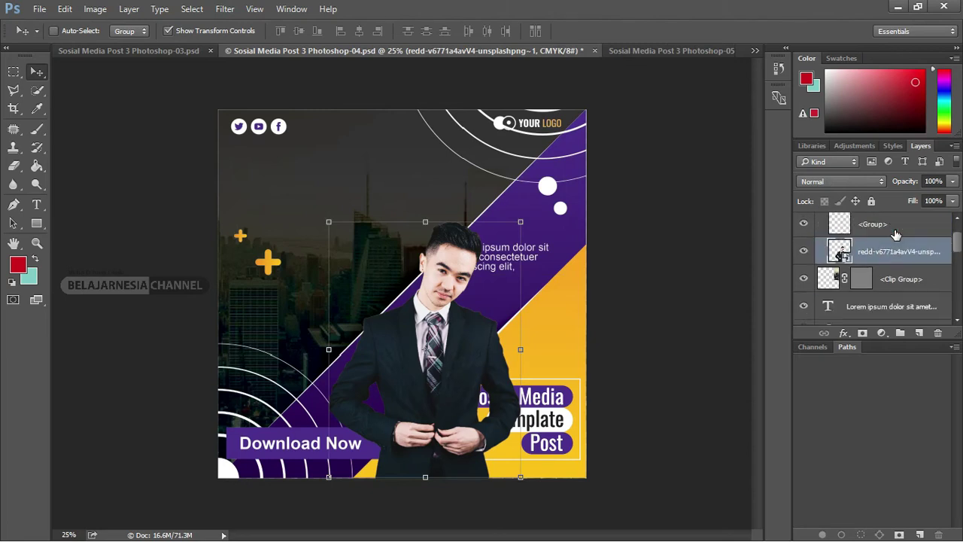
{"action": "key", "text": "ctrl+bracketright"}
{"action": "key", "text": "ctrl+bracketright"}
{"action": "key", "text": "ctrl+bracketright"}
{"action": "key", "text": "ctrl+bracketleft"}
{"action": "key", "text": "ctrl+bracketleft"}
{"action": "key", "text": "ctrl+bracketleft"}
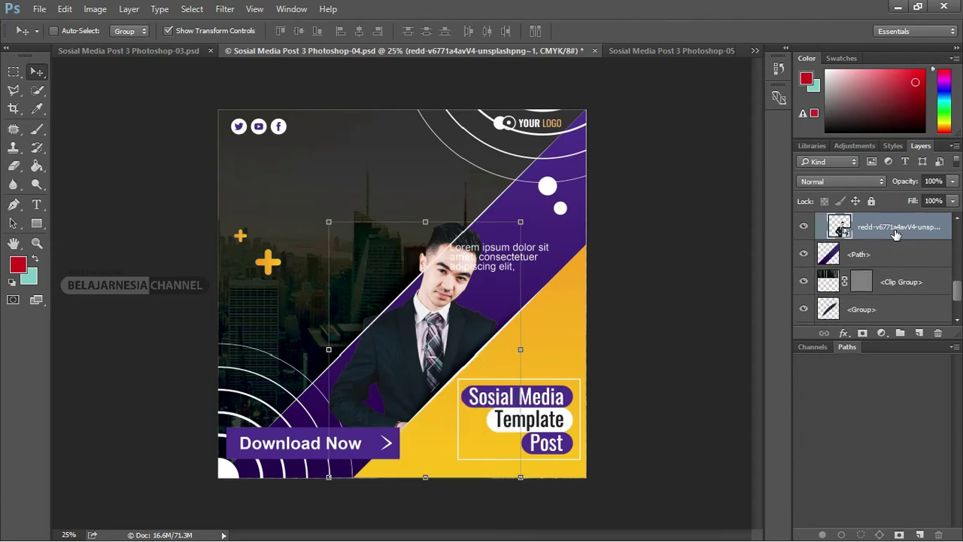
{"action": "key", "text": "ctrl+bracketleft"}
{"action": "key", "text": "ctrl+bracketright"}
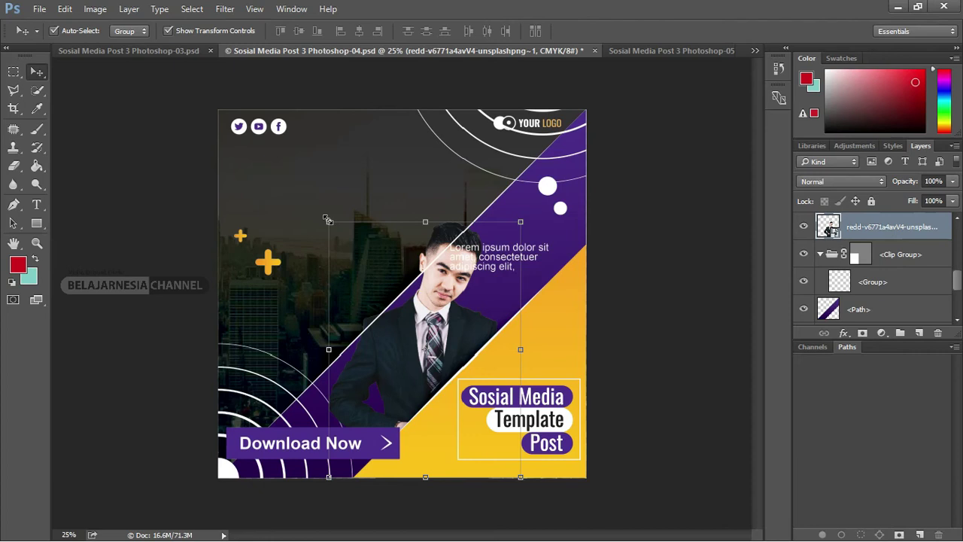
{"action": "left_click_drag", "start_coordinate": [328, 219], "coordinate": [271, 144]}
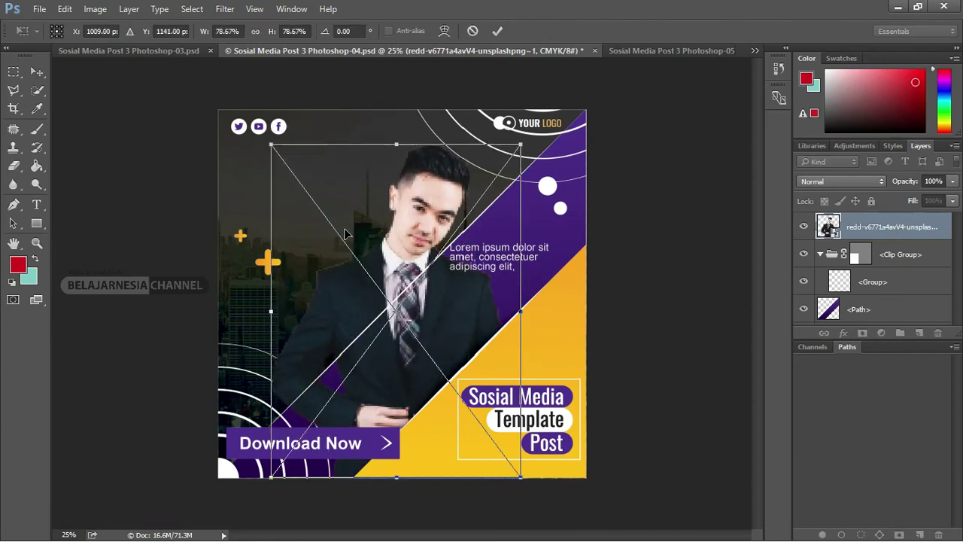
{"action": "key", "text": "Return"}
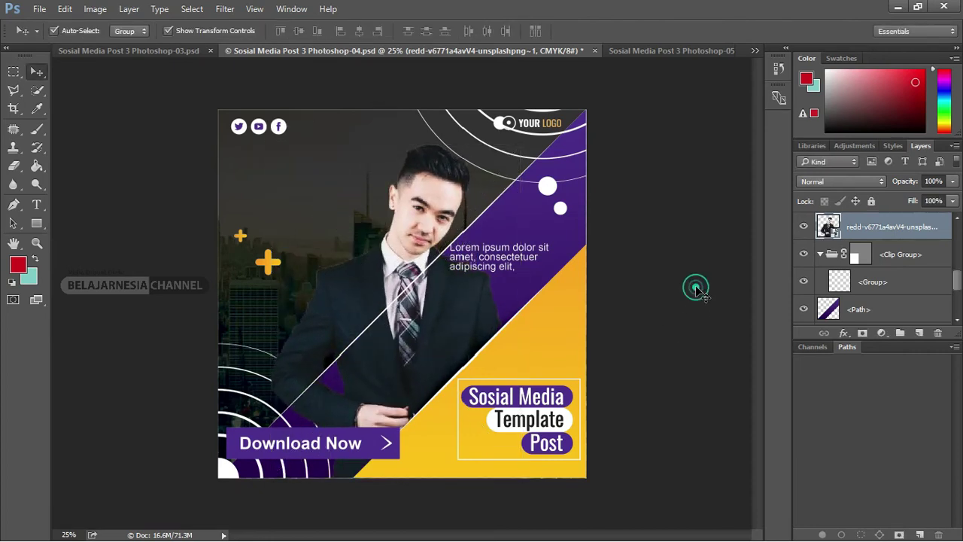
Paste a copy of the white diagonal line behind the man and nudge the photo slightly left
{"action": "left_click", "coordinate": [696, 290]}
{"action": "key", "text": "ctrl+v"}
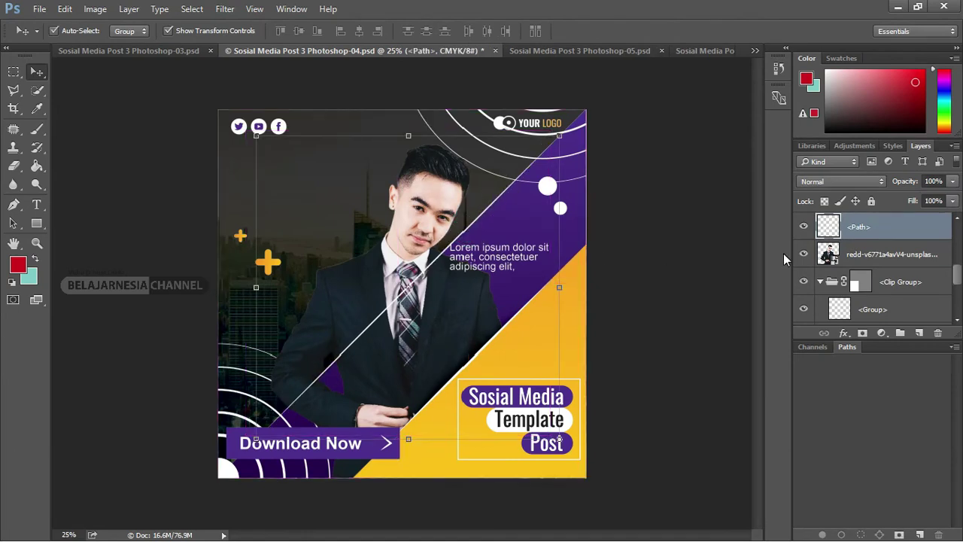
{"action": "key", "text": "ctrl+bracketleft"}
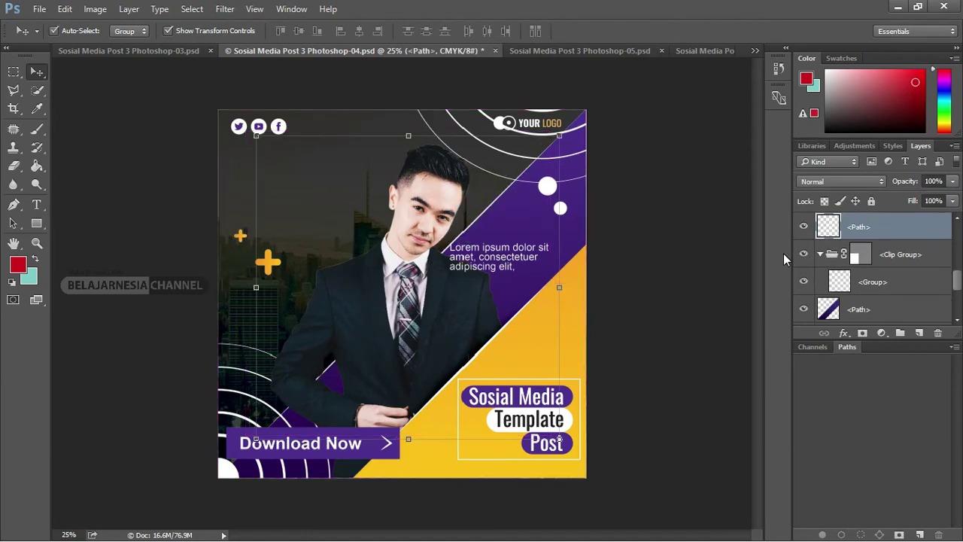
{"action": "left_click", "coordinate": [662, 274]}
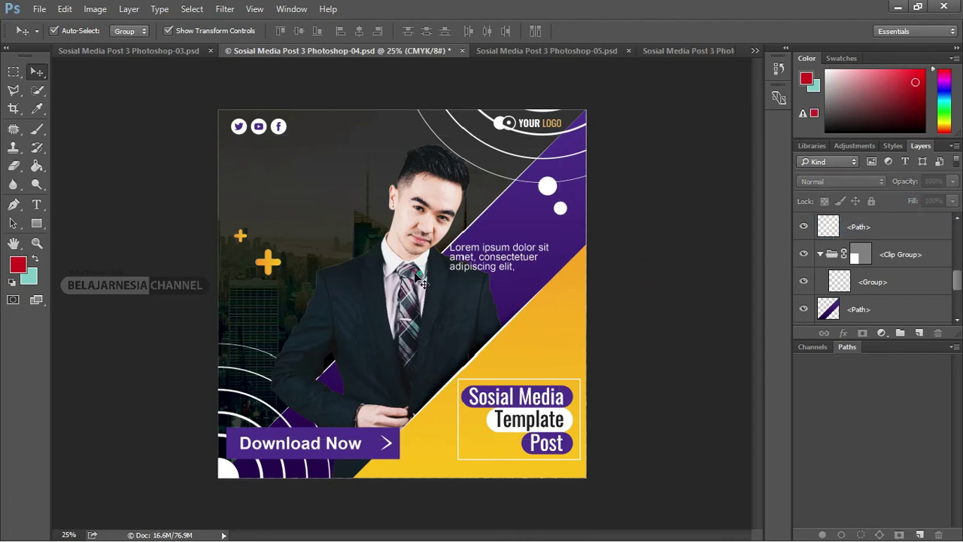
{"action": "left_click_drag", "start_coordinate": [423, 282], "coordinate": [404, 282]}
{"action": "left_click", "coordinate": [666, 252]}
{"action": "left_click_drag", "start_coordinate": [413, 271], "coordinate": [409, 271]}
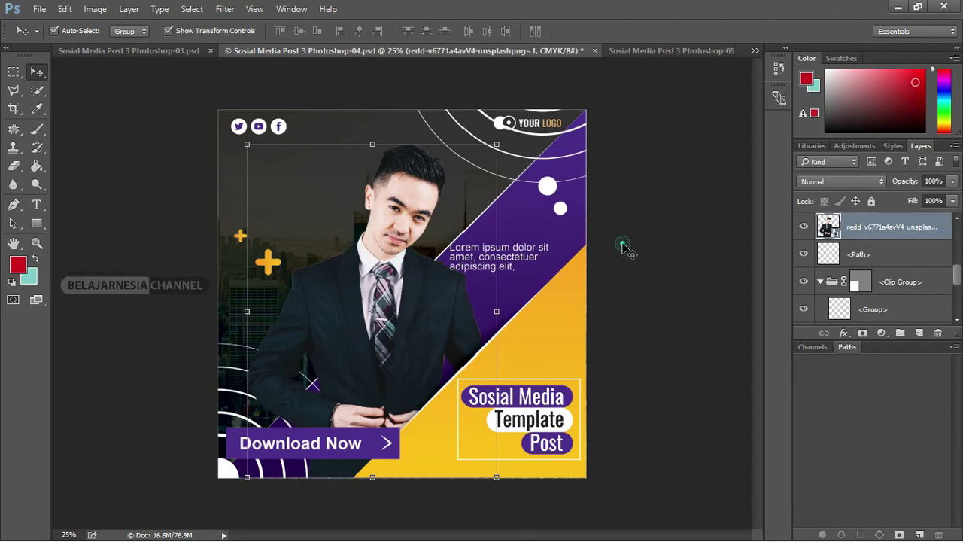
{"action": "left_click", "coordinate": [624, 247]}
Close Photoshop-04.psd, answering the save prompt, and bring up the Photoshop-05.psd template
{"action": "left_click", "coordinate": [462, 50]}
{"action": "left_click", "coordinate": [492, 218]}
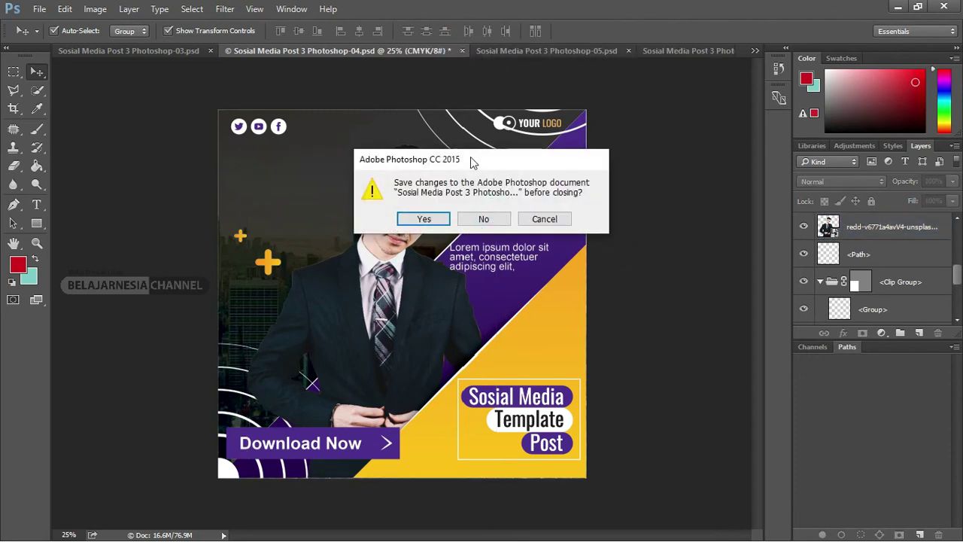
{"action": "left_click", "coordinate": [481, 220]}
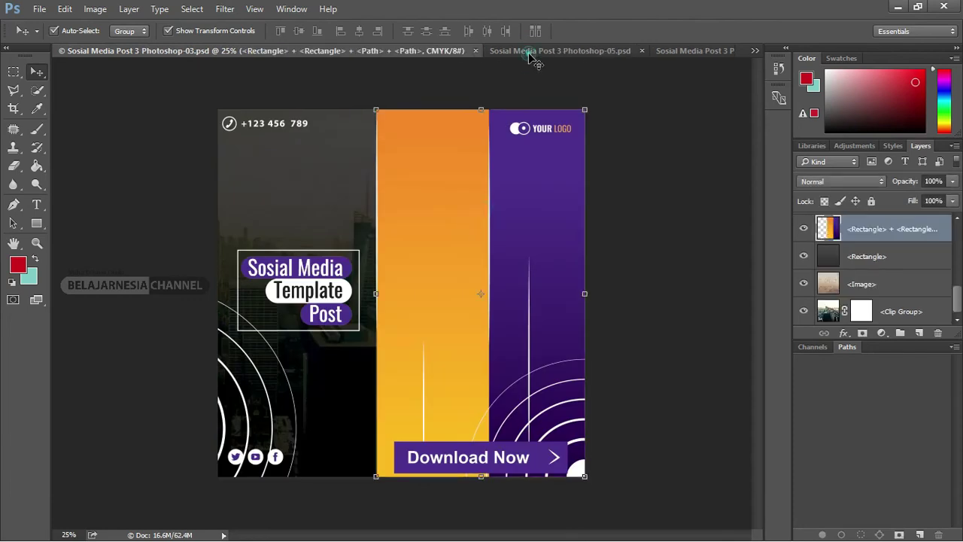
{"action": "left_click", "coordinate": [529, 53]}
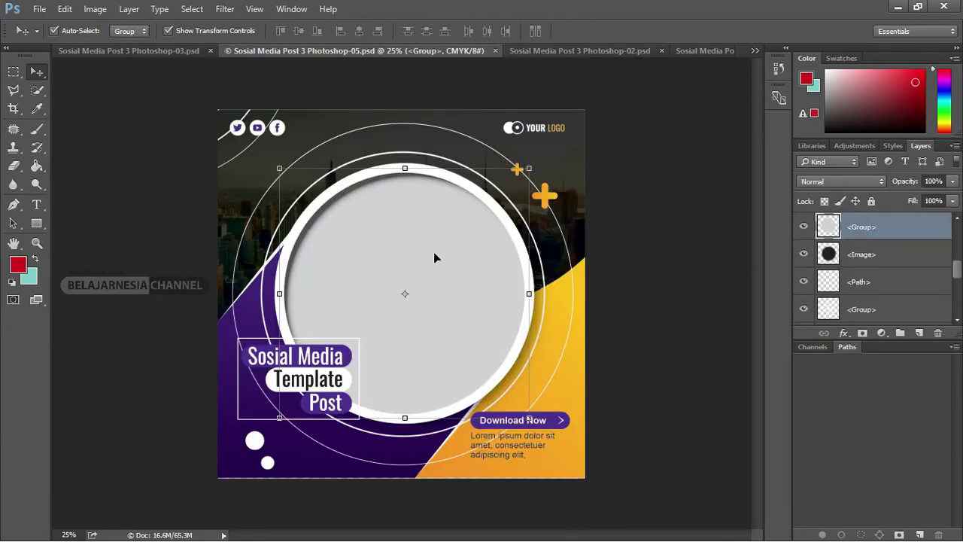
Pick up the suited man photo file in File Explorer and carry it to Photoshop
{"action": "key", "text": "alt+Tab"}
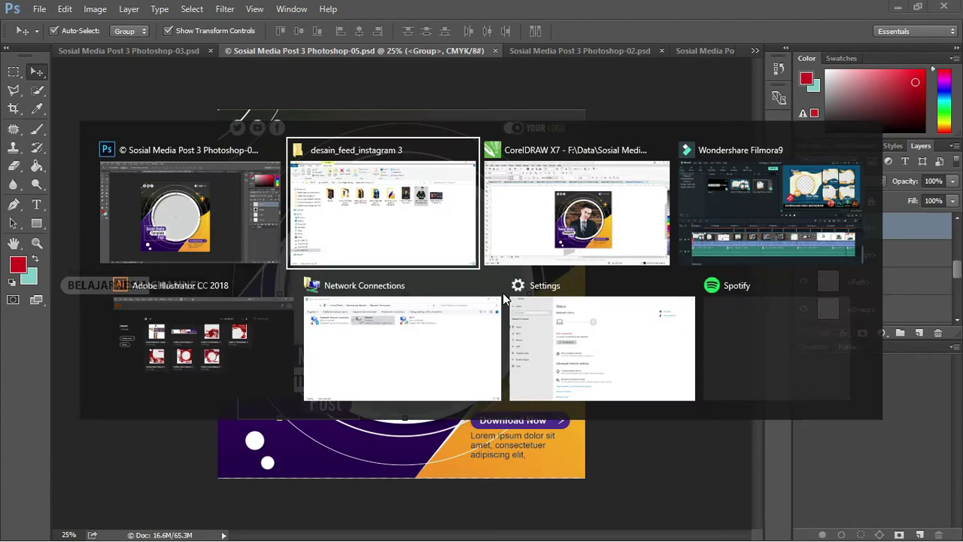
{"action": "key", "text": "Left"}
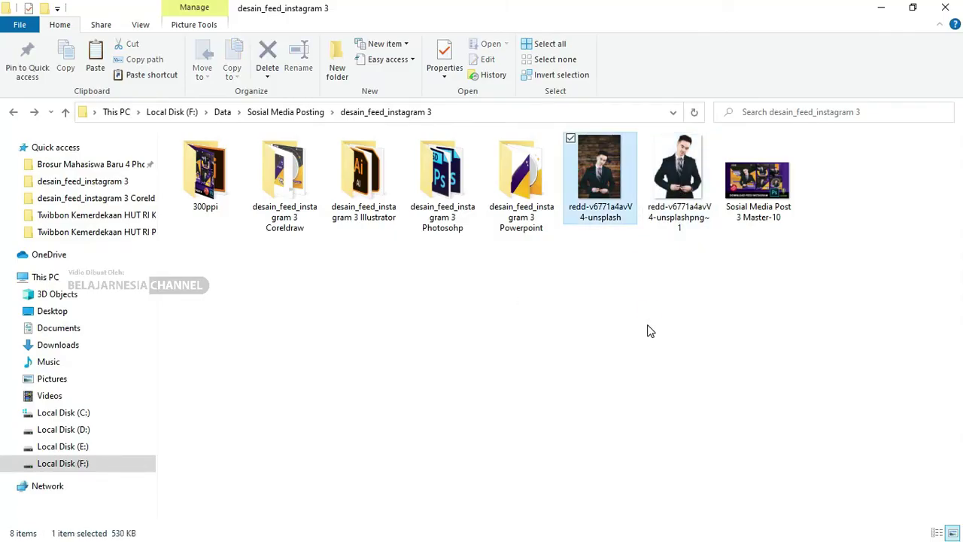
{"action": "mouse_move", "coordinate": [599, 180]}
{"action": "left_mouse_down"}
{"action": "mouse_move", "coordinate": [662, 308]}
{"action": "mouse_move", "coordinate": [559, 467]}
{"action": "left_mouse_up"}
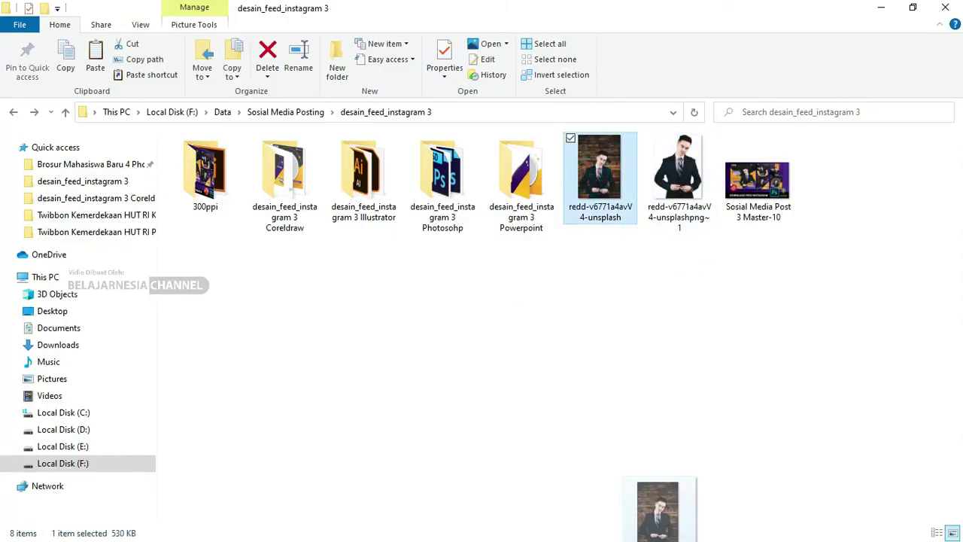
{"action": "key", "text": "alt+Tab"}
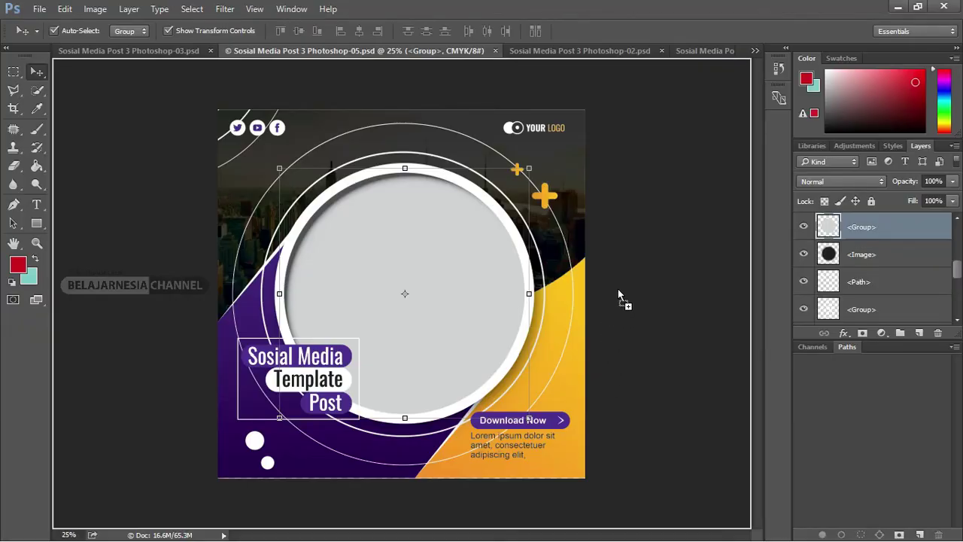
Place the suited man photo in the 05 template at about 109%, then load the circle selection
{"action": "left_click_drag", "start_coordinate": [619, 295], "coordinate": [637, 261]}
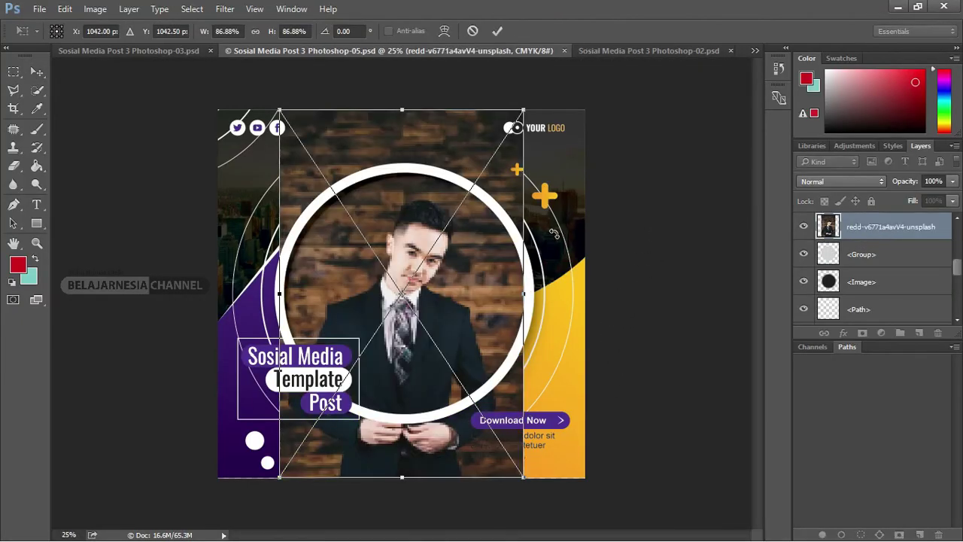
{"action": "key", "text": "Return"}
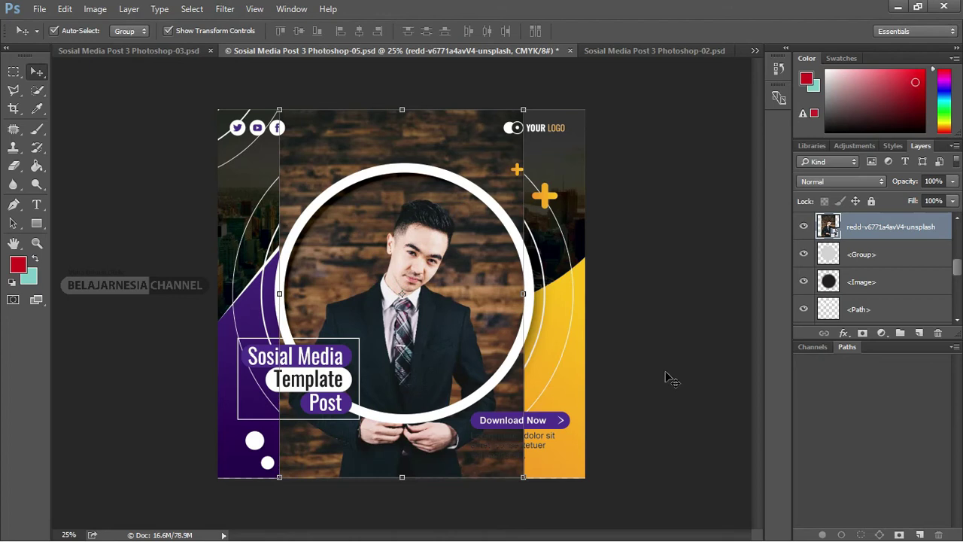
{"action": "left_click", "coordinate": [523, 111]}
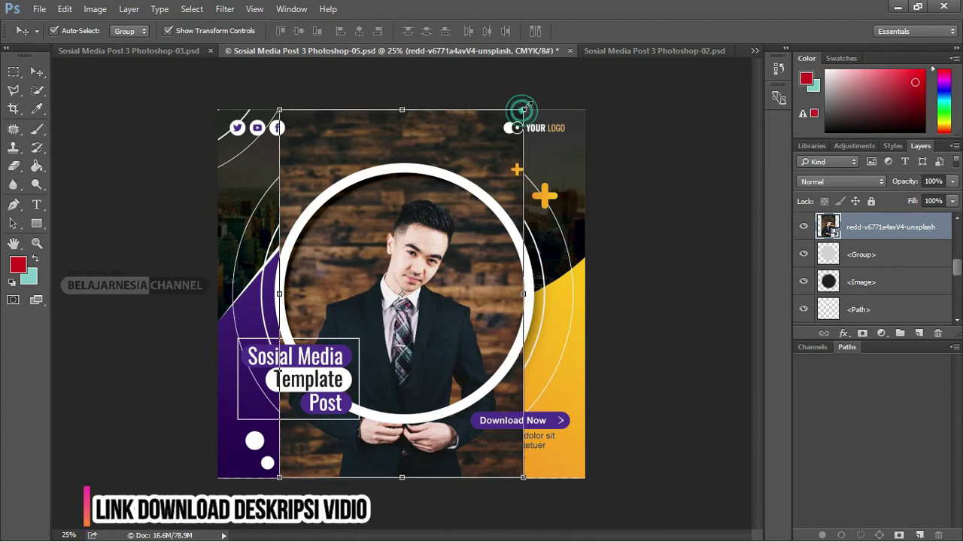
{"action": "left_click_drag", "start_coordinate": [523, 110], "coordinate": [543, 77]}
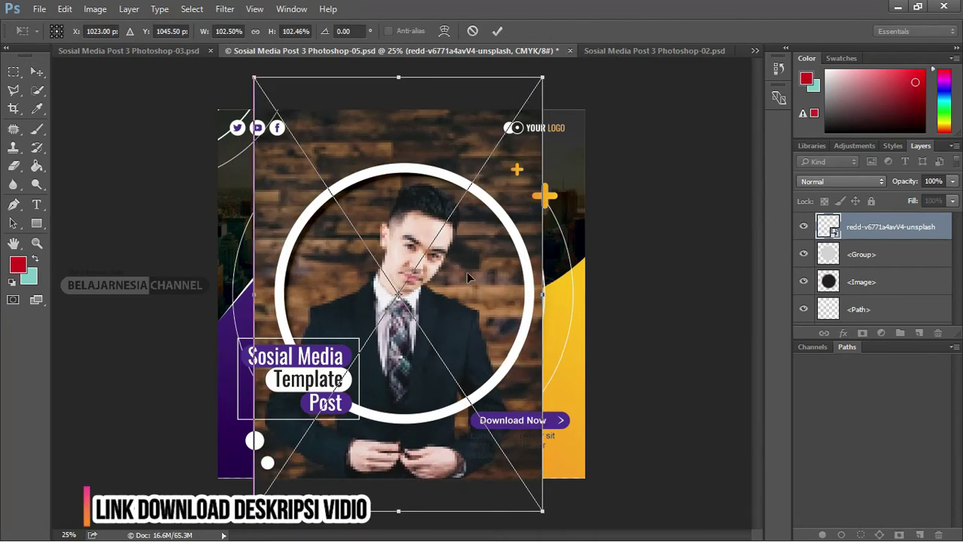
{"action": "left_click_drag", "start_coordinate": [543, 77], "coordinate": [552, 64]}
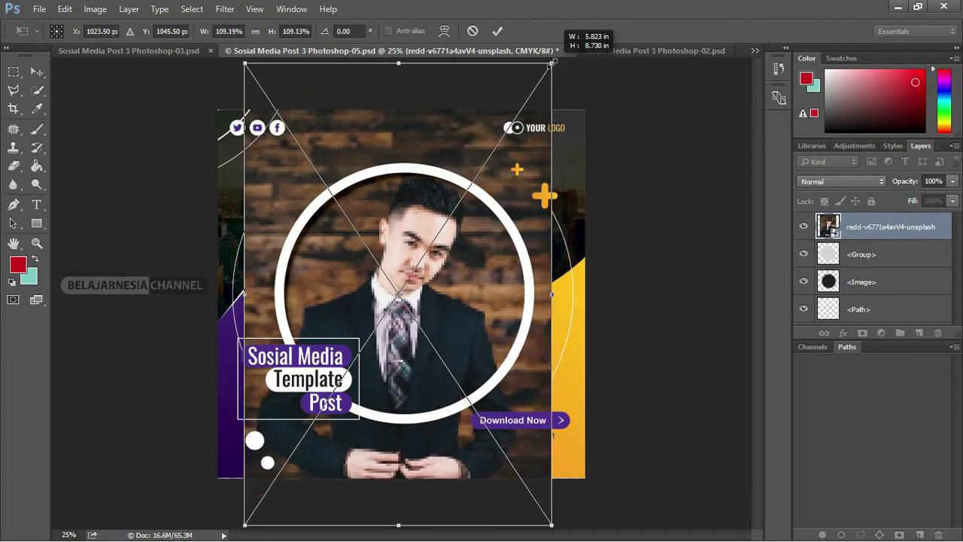
{"action": "left_click_drag", "start_coordinate": [463, 274], "coordinate": [457, 277]}
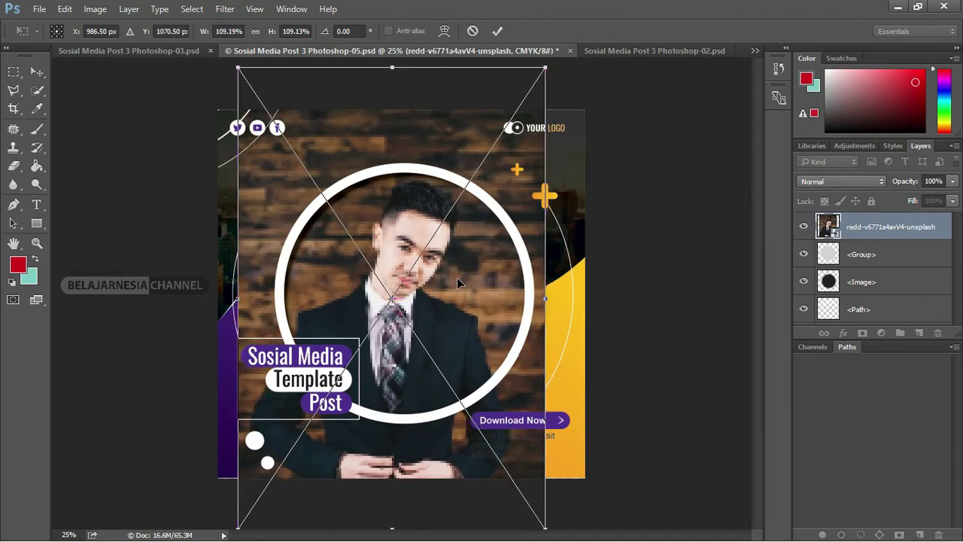
{"action": "key", "text": "Return"}
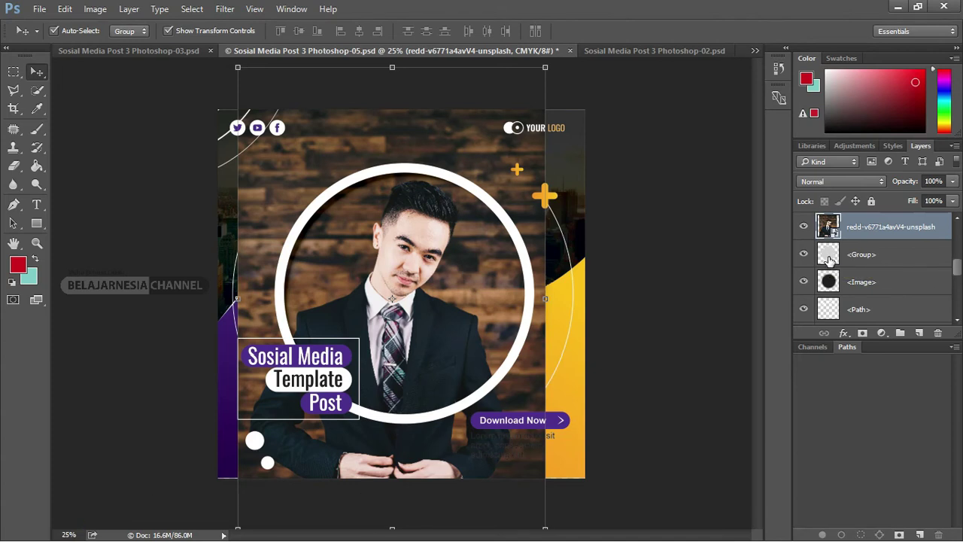
{"action": "left_click", "coordinate": [828, 255], "text": "ctrl"}
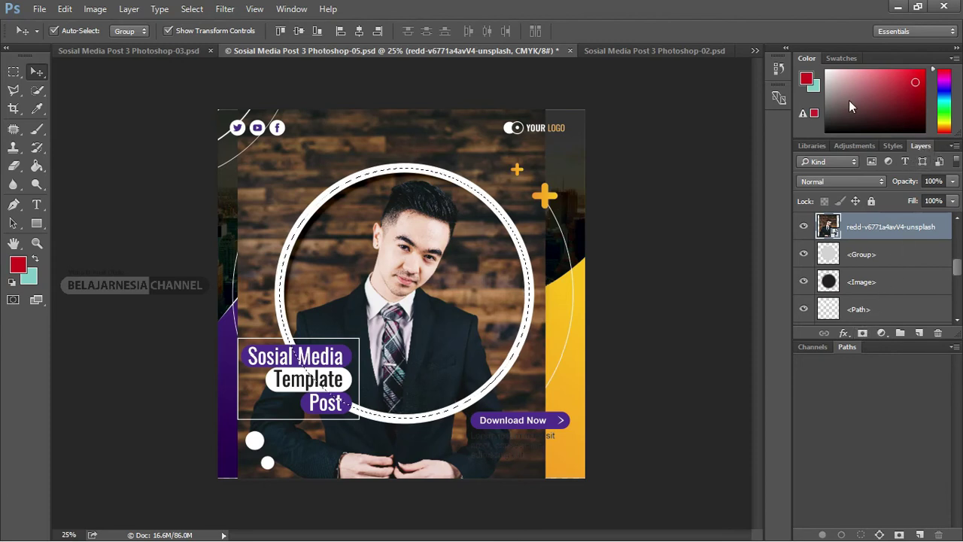
Reset the workspace to Essentials and expand the docked panels
{"action": "left_click", "coordinate": [292, 8]}
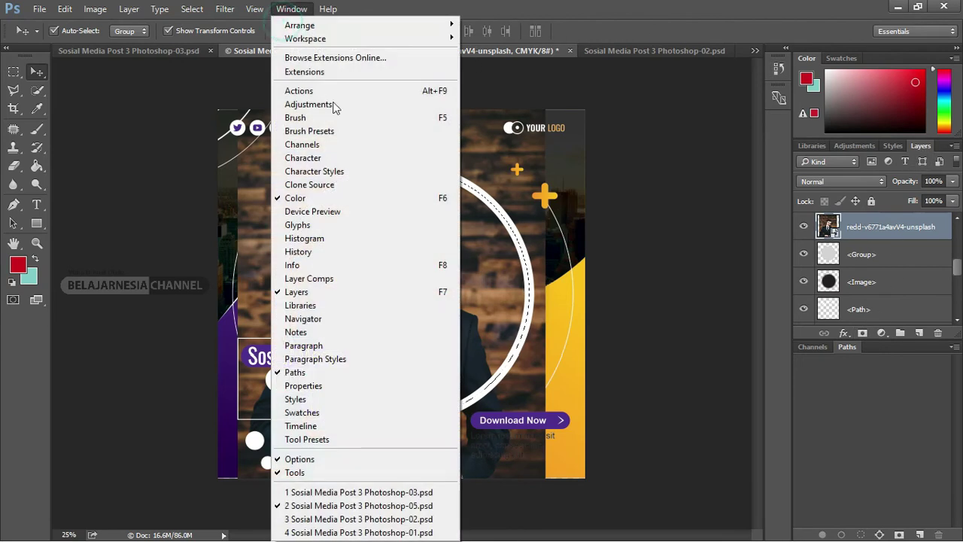
{"action": "mouse_move", "coordinate": [306, 38]}
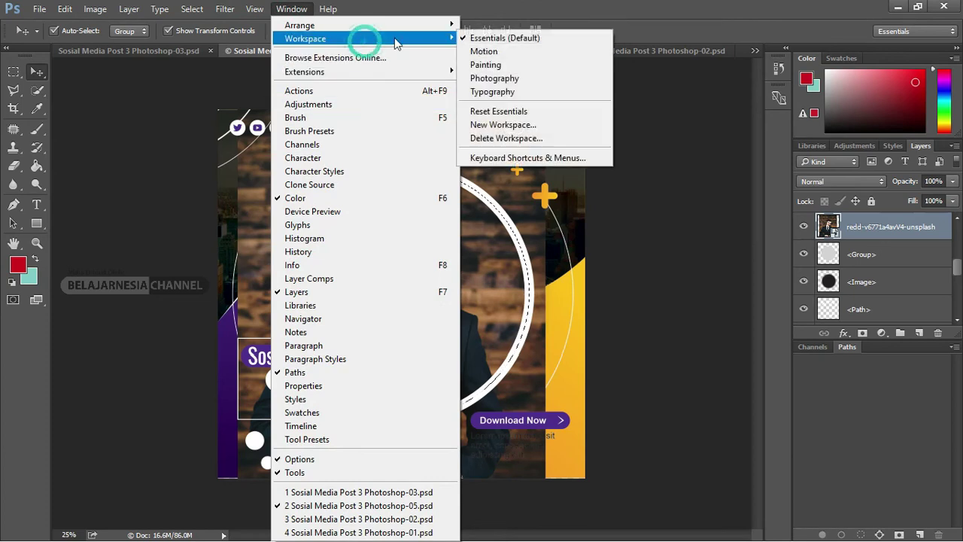
{"action": "left_click", "coordinate": [501, 112]}
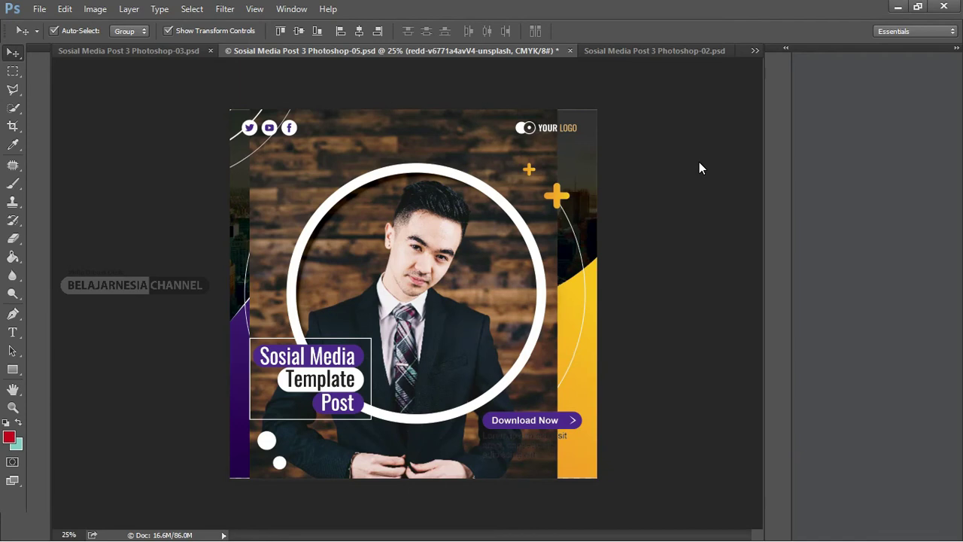
{"action": "left_click", "coordinate": [787, 48]}
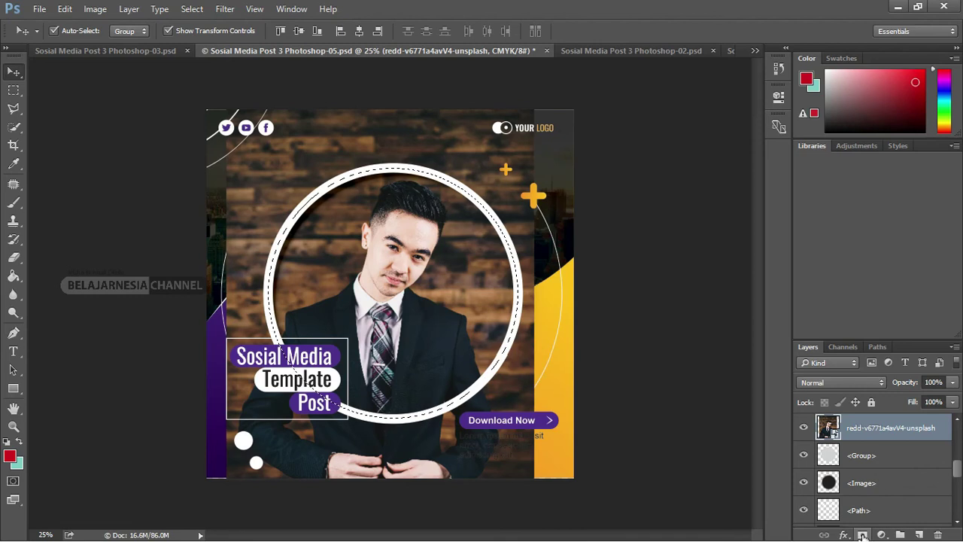
Mask the photo to the circular selection, then check the title, Lorem ipsum text and logo groups
{"action": "left_click", "coordinate": [864, 535]}
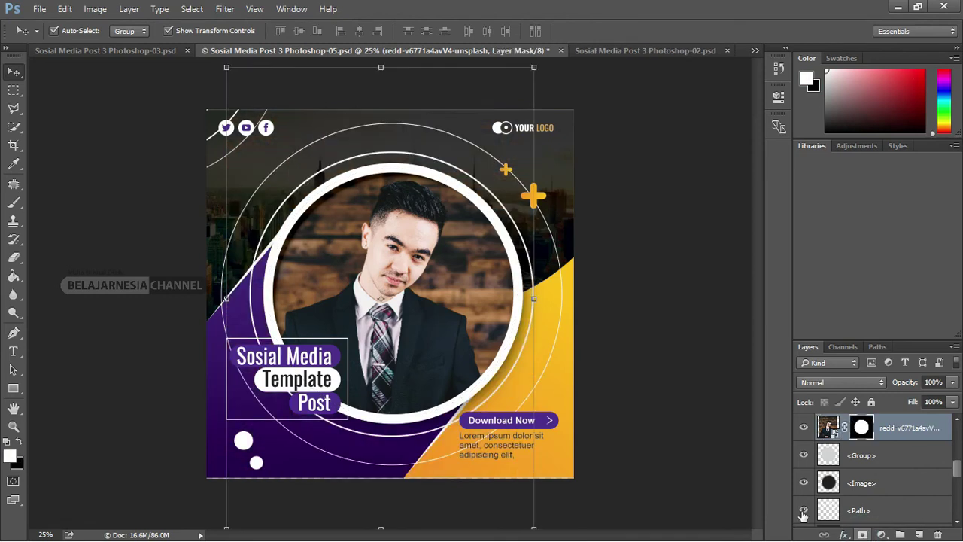
{"action": "left_click", "coordinate": [680, 276]}
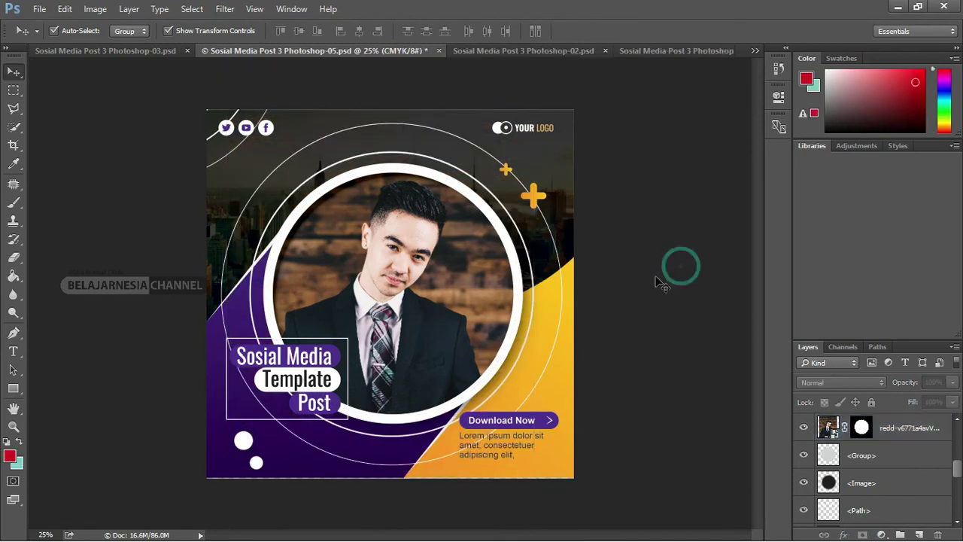
{"action": "left_click", "coordinate": [328, 357]}
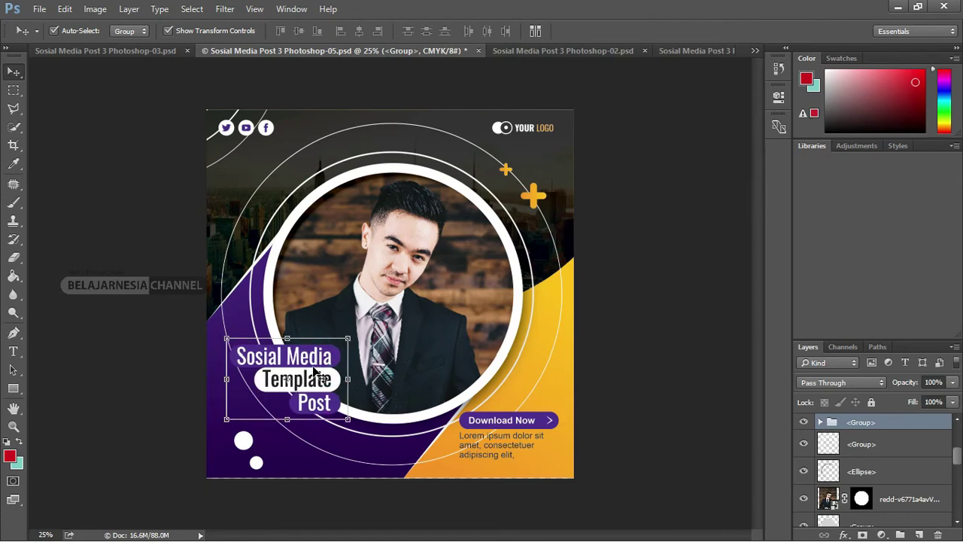
{"action": "left_click", "coordinate": [527, 444]}
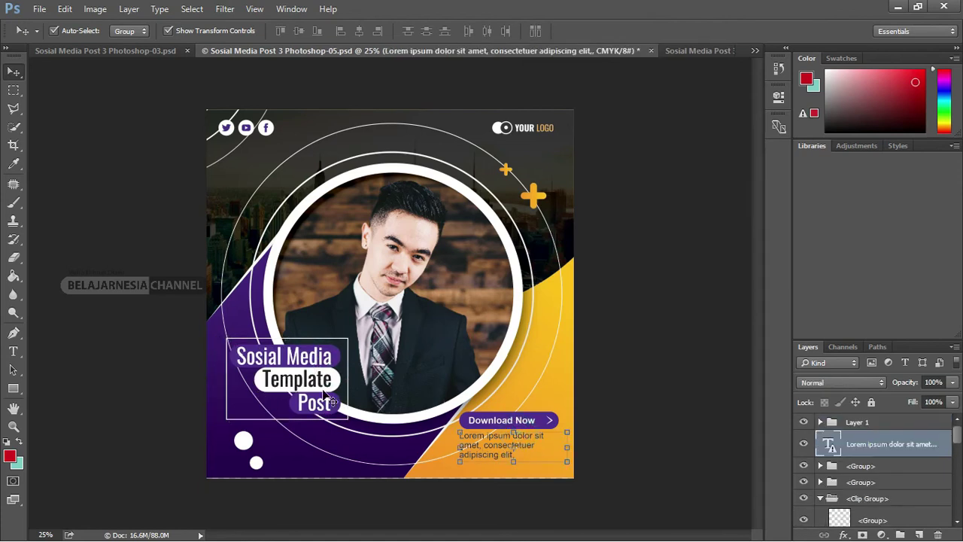
{"action": "left_click", "coordinate": [659, 244]}
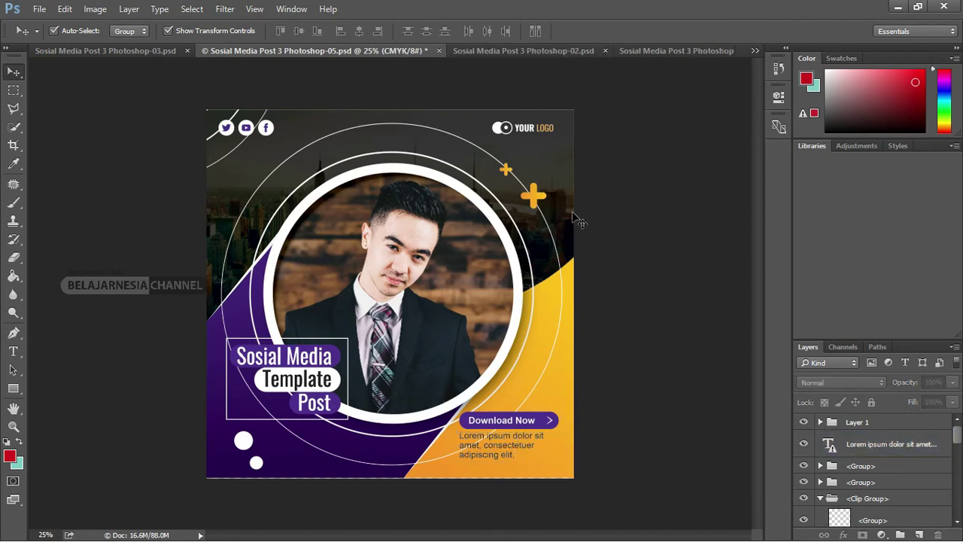
{"action": "left_click", "coordinate": [531, 134]}
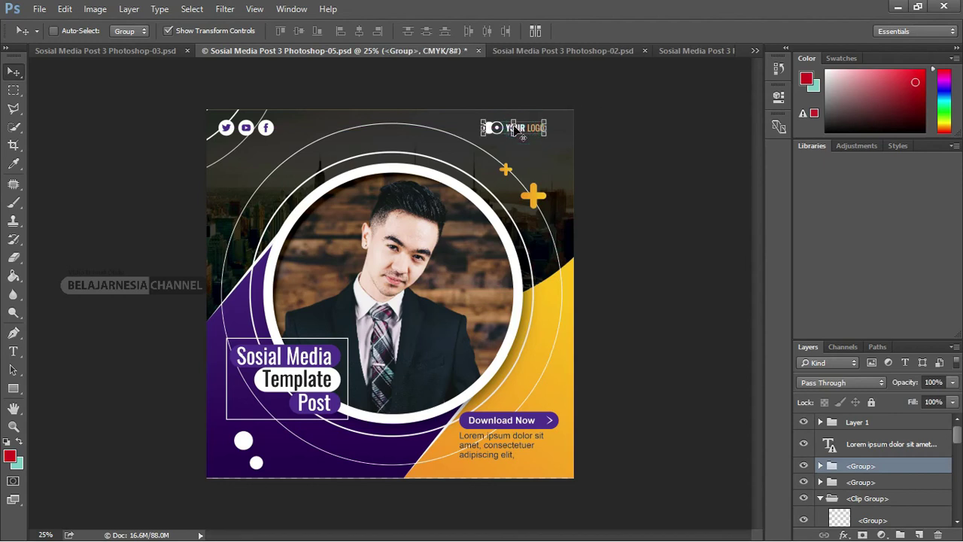
{"action": "left_click", "coordinate": [607, 117]}
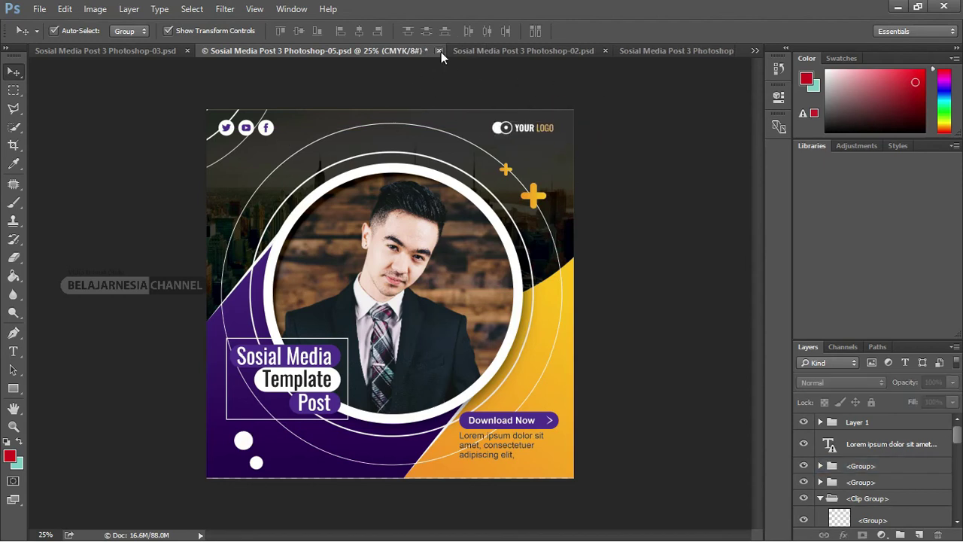
Open Sosial Media Post 3 Illustrator 1–5 from the desain_feed_instagram 3 Illustrator folder
{"action": "key", "text": "alt+Tab"}
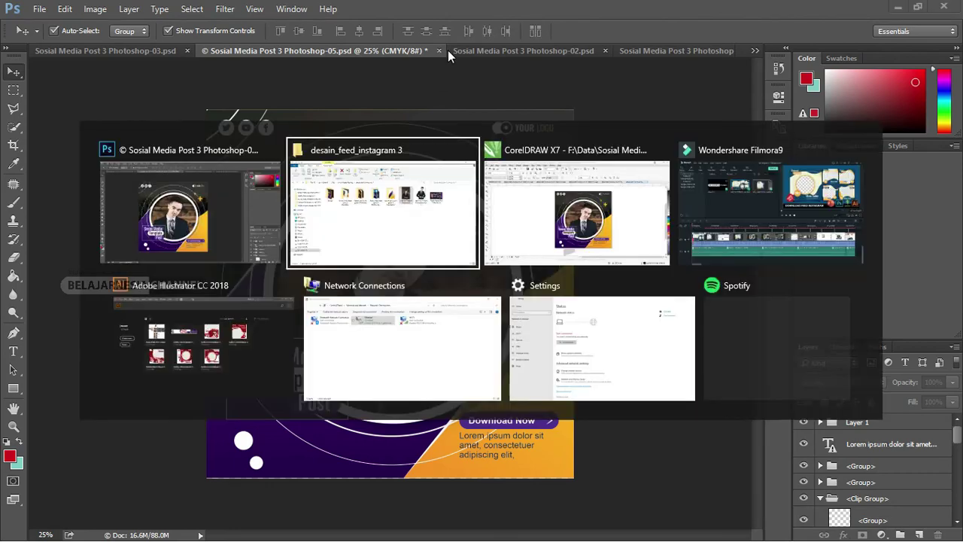
{"action": "double_click", "coordinate": [358, 160]}
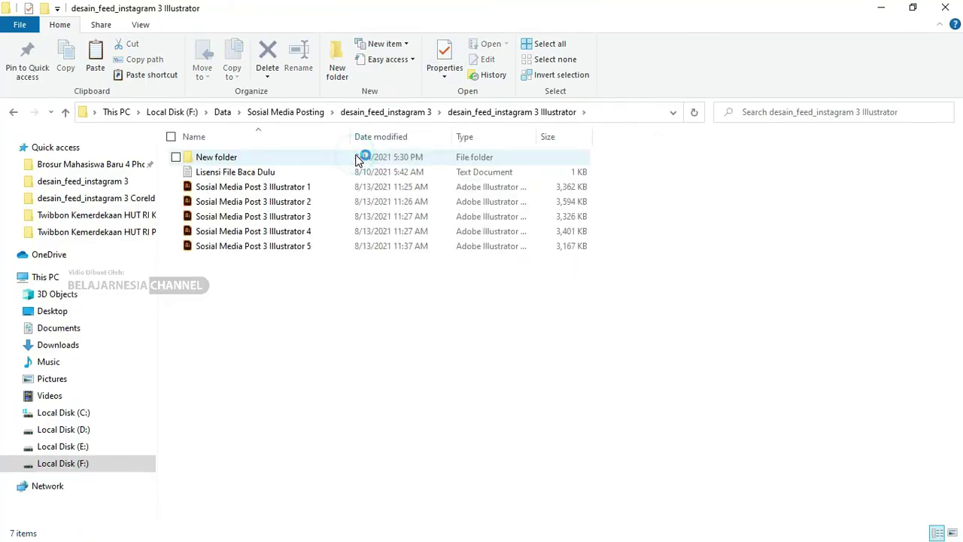
{"action": "left_click", "coordinate": [288, 189]}
{"action": "left_click", "coordinate": [286, 251], "text": "shift"}
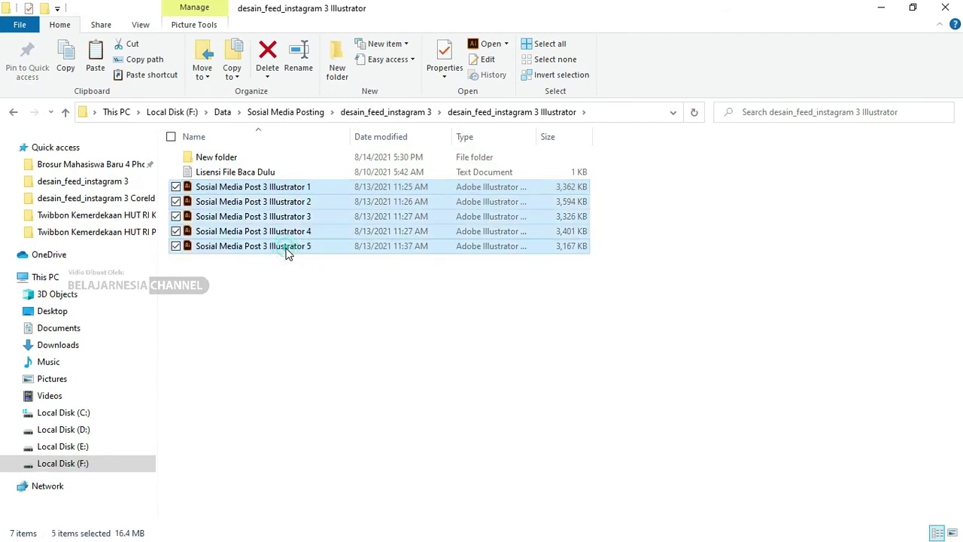
{"action": "right_click", "coordinate": [287, 251]}
{"action": "left_click", "coordinate": [315, 260]}
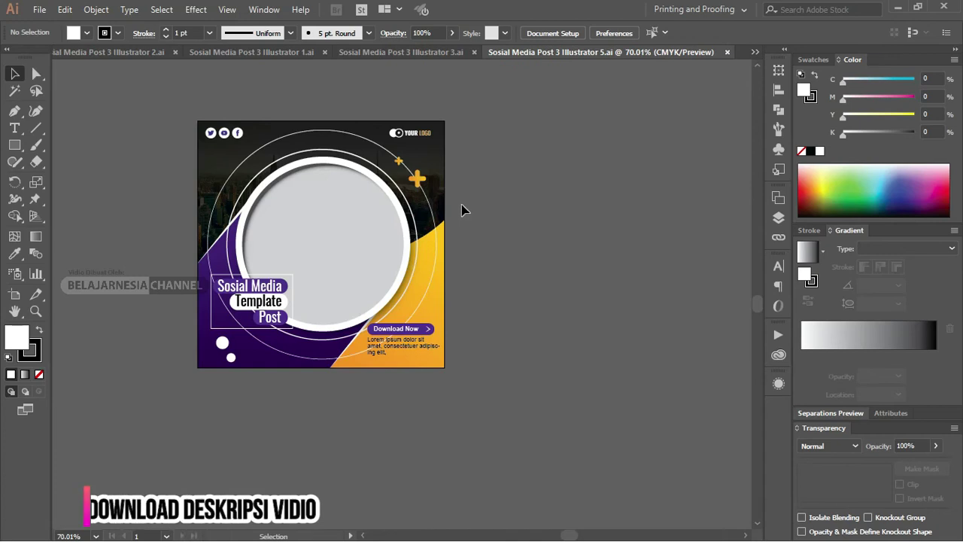
Zoom in to inspect Illustrator 5.ai, then shift its grey circle frame slightly left
{"action": "mouse_move", "coordinate": [466, 172]}
{"action": "left_mouse_down"}
{"action": "mouse_move", "coordinate": [491, 180]}
{"action": "mouse_move", "coordinate": [544, 144]}
{"action": "mouse_move", "coordinate": [542, 156]}
{"action": "left_mouse_up"}
{"action": "key", "text": "z"}
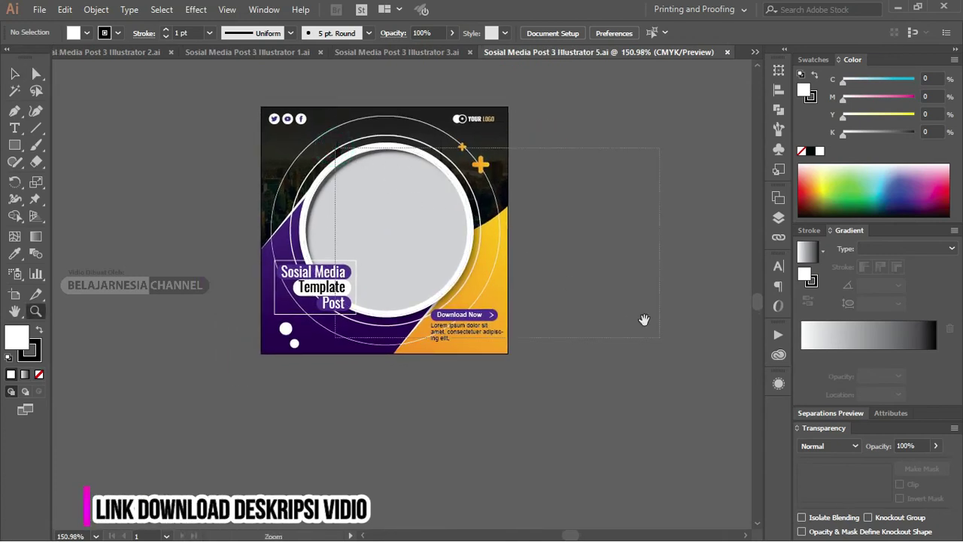
{"action": "left_click", "coordinate": [567, 243]}
{"action": "left_click", "coordinate": [14, 73]}
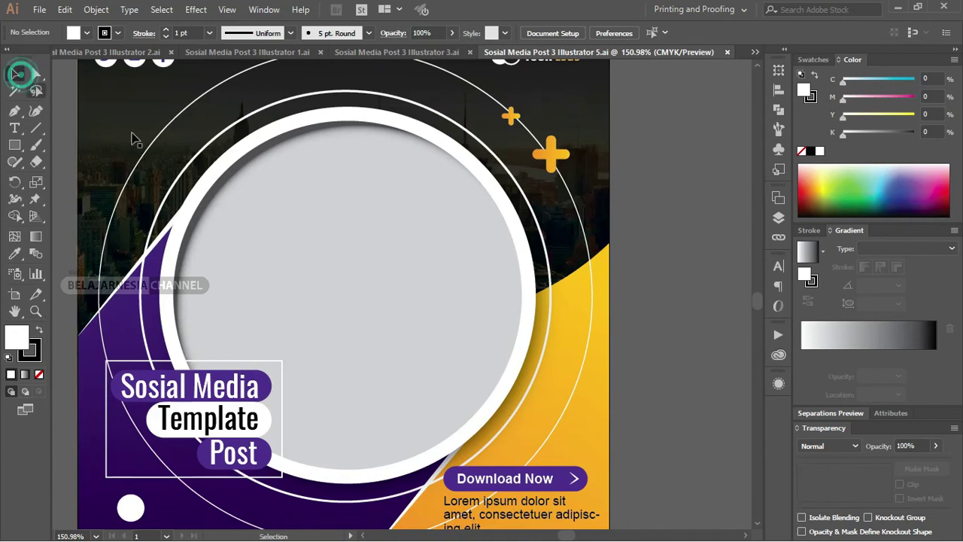
{"action": "key", "text": "ctrl+minus"}
{"action": "key", "text": "ctrl+minus"}
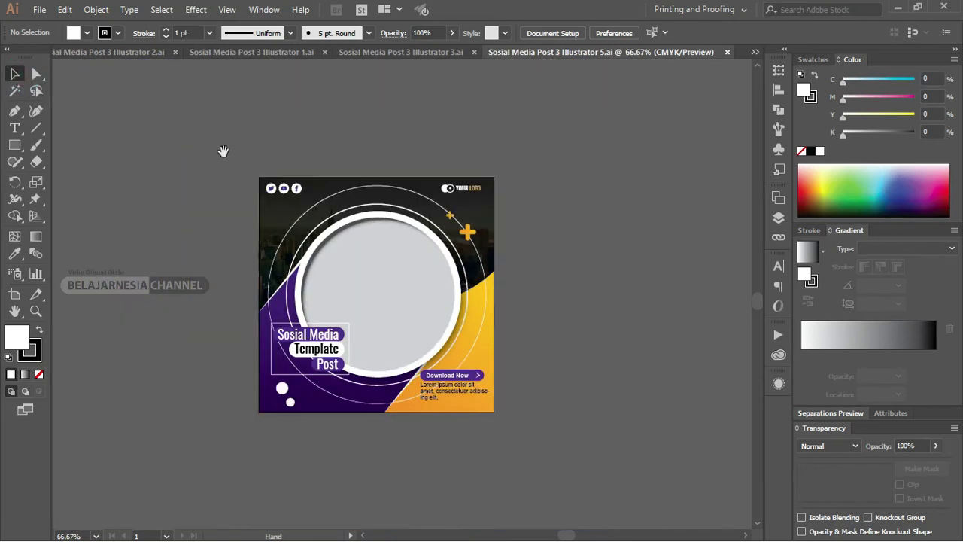
{"action": "left_click_drag", "start_coordinate": [222, 151], "coordinate": [174, 132]}
{"action": "left_click", "coordinate": [16, 73]}
{"action": "left_click", "coordinate": [138, 118]}
{"action": "left_click_drag", "start_coordinate": [340, 269], "coordinate": [327, 273]}
{"action": "key", "text": "alt+Tab"}
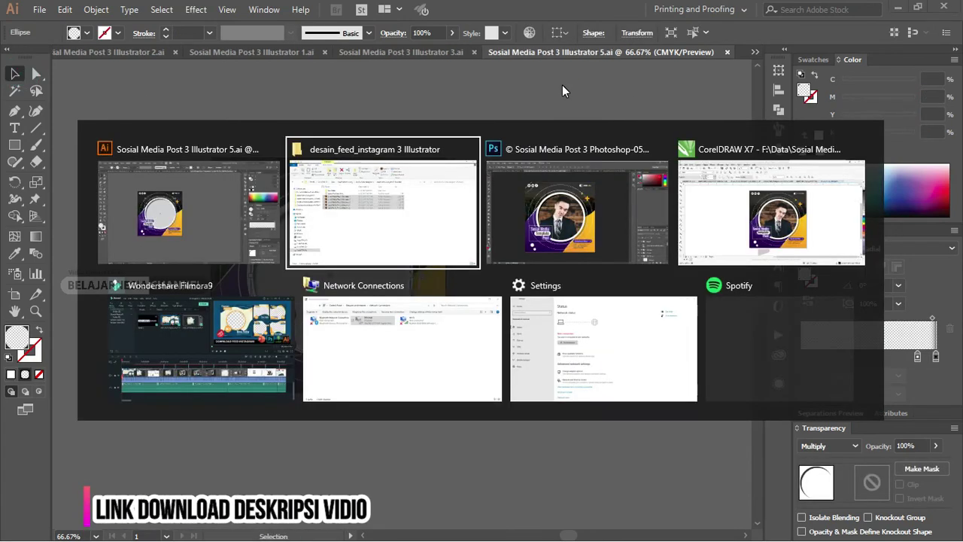
Drag the cut-out and wood-background man photos from desain_feed_instagram 3 into Illustrator 5.ai
{"action": "key", "text": "alt+Up"}
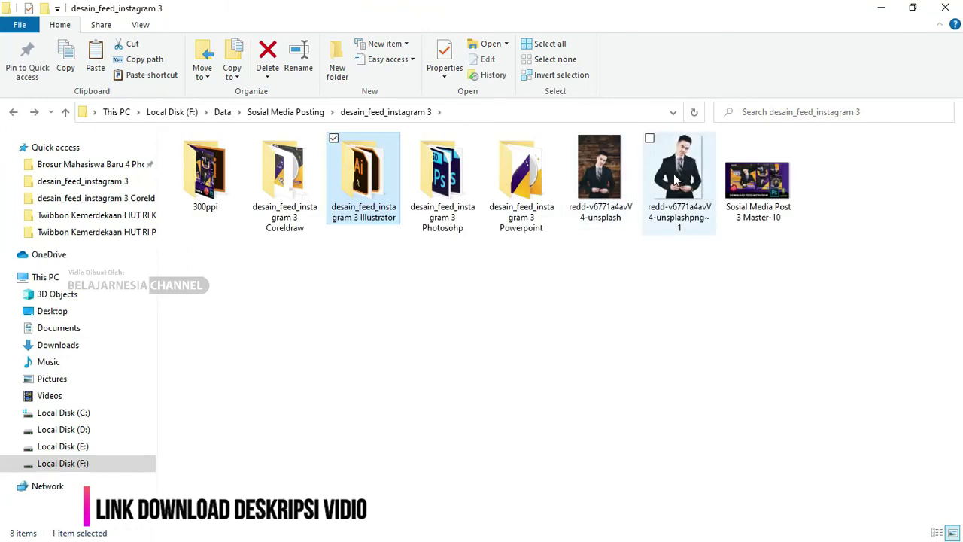
{"action": "left_click", "coordinate": [675, 180]}
{"action": "left_click", "coordinate": [602, 171], "text": "ctrl"}
{"action": "mouse_move", "coordinate": [678, 181]}
{"action": "left_mouse_down"}
{"action": "mouse_move", "coordinate": [617, 374]}
{"action": "mouse_move", "coordinate": [574, 252]}
{"action": "mouse_move", "coordinate": [379, 273]}
{"action": "left_mouse_up"}
{"action": "key", "text": "alt+Tab"}
{"action": "left_click", "coordinate": [699, 190]}
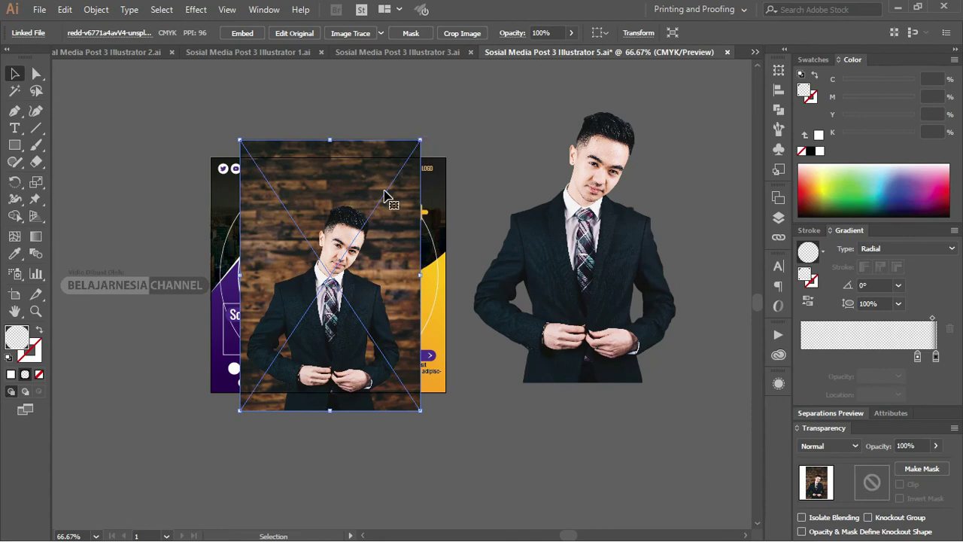
Send the wood-background photo down the layer stack and move the grey circle aside
{"action": "left_click", "coordinate": [779, 218]}
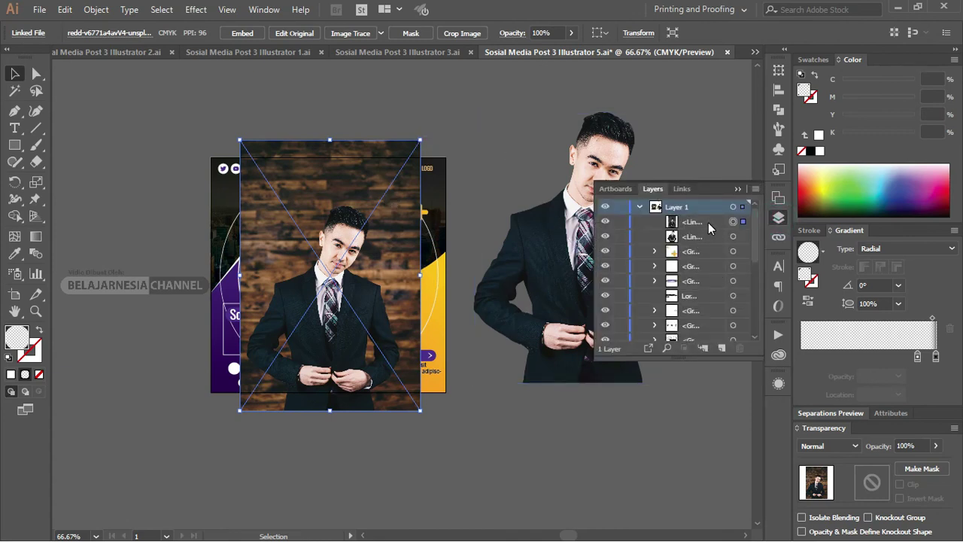
{"action": "key", "text": "ctrl+bracketleft"}
{"action": "key", "text": "ctrl+bracketleft"}
{"action": "key", "text": "ctrl+bracketleft"}
{"action": "key", "text": "ctrl+bracketleft"}
{"action": "key", "text": "ctrl+bracketleft"}
{"action": "key", "text": "ctrl+bracketleft"}
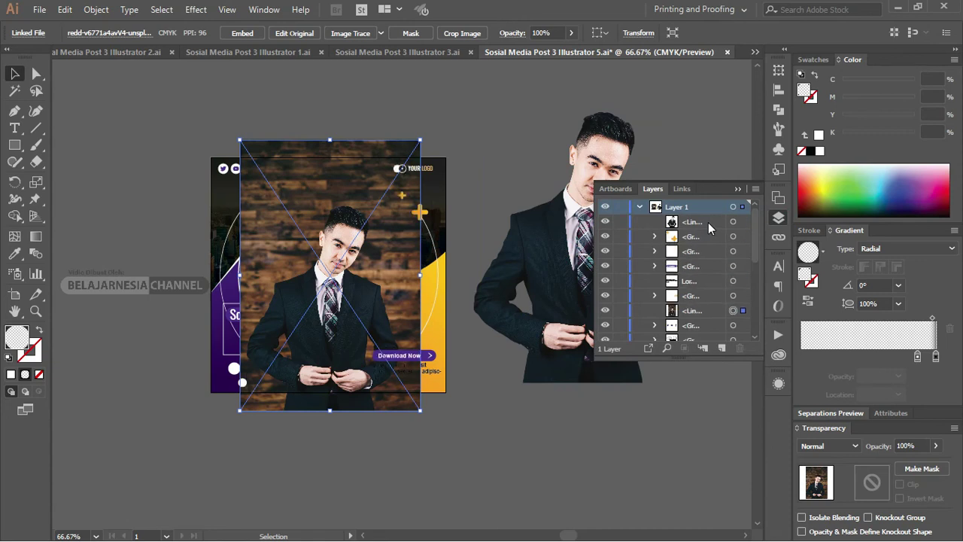
{"action": "key", "text": "ctrl+bracketleft"}
{"action": "key", "text": "ctrl+bracketleft"}
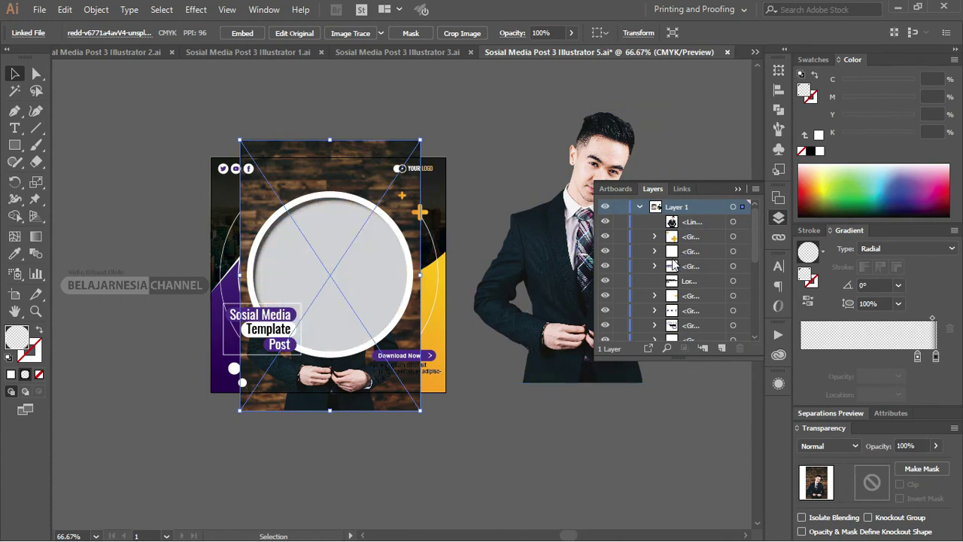
{"action": "left_click", "coordinate": [426, 75]}
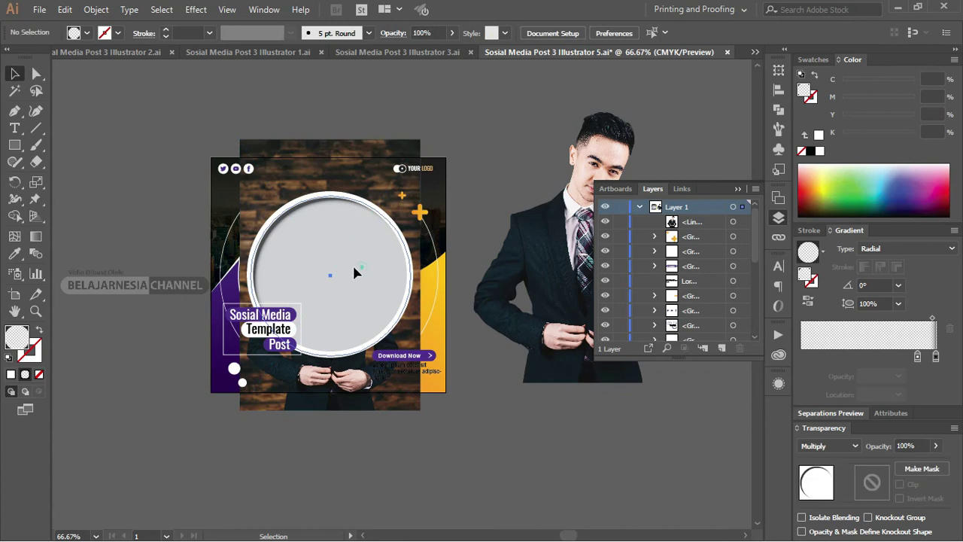
{"action": "left_click", "coordinate": [356, 272]}
{"action": "mouse_move", "coordinate": [361, 258]}
{"action": "left_mouse_down"}
{"action": "mouse_move", "coordinate": [352, 271]}
{"action": "mouse_move", "coordinate": [355, 263]}
{"action": "left_mouse_up"}
Clip the wood-background photo inside the centre circle group and nudge it into place
{"action": "left_click", "coordinate": [377, 279]}
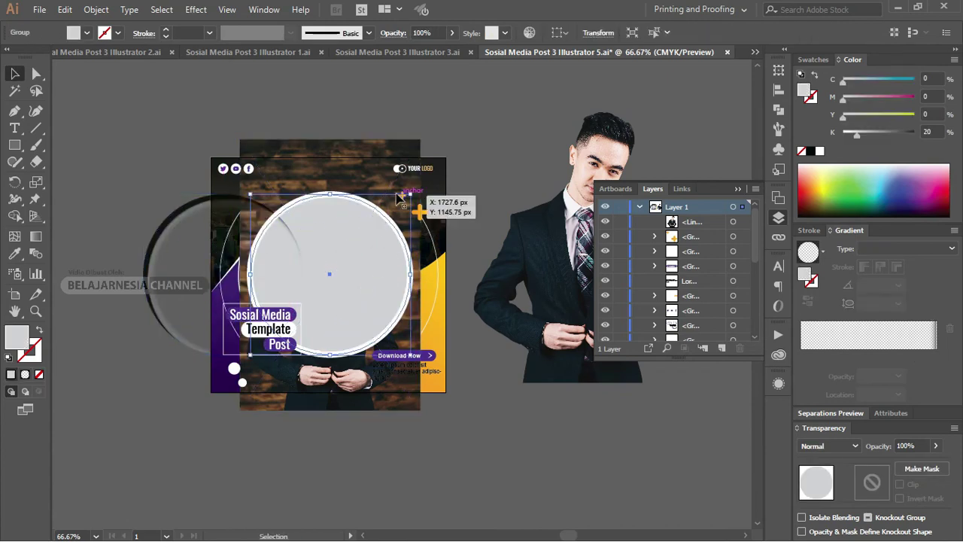
{"action": "left_click", "coordinate": [370, 161], "text": "shift"}
{"action": "left_click_drag", "start_coordinate": [369, 161], "coordinate": [530, 161]}
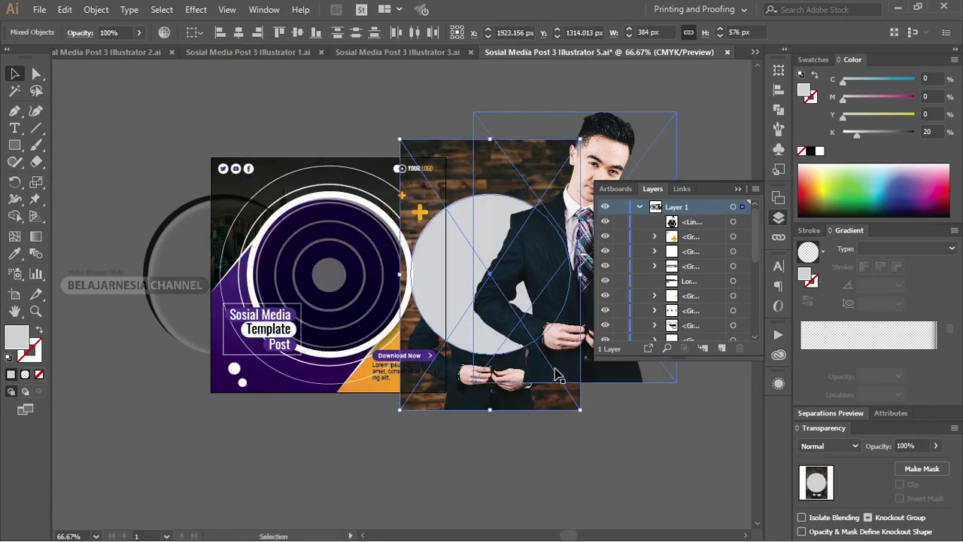
{"action": "key", "text": "ctrl+z"}
{"action": "right_click", "coordinate": [382, 278]}
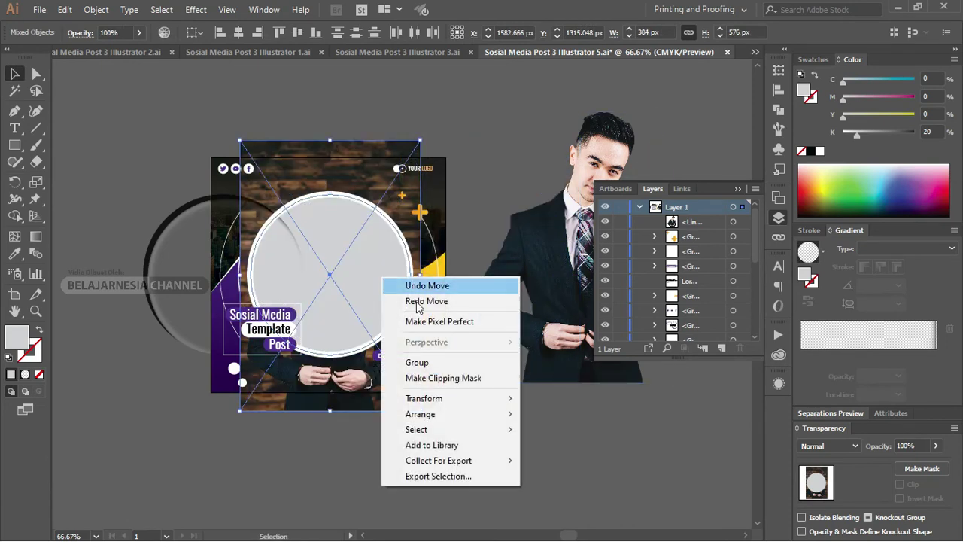
{"action": "left_click", "coordinate": [466, 379]}
{"action": "left_click_drag", "start_coordinate": [211, 197], "coordinate": [317, 205]}
{"action": "key", "text": "Right"}
{"action": "key", "text": "Right"}
{"action": "key", "text": "Right"}
{"action": "key", "text": "Down"}
{"action": "key", "text": "Down"}
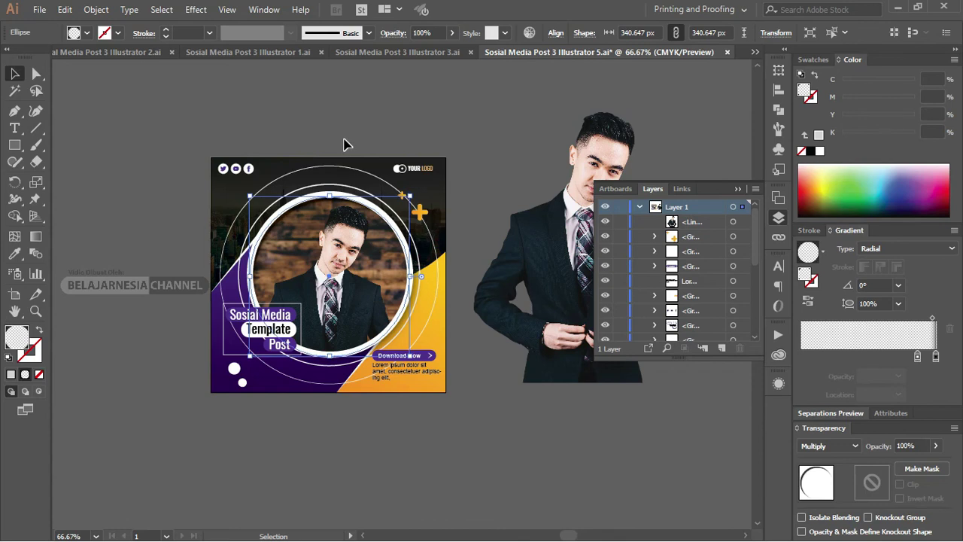
Float the 5.ai window and copy the cut-out man photo into the third template
{"action": "left_click", "coordinate": [531, 188]}
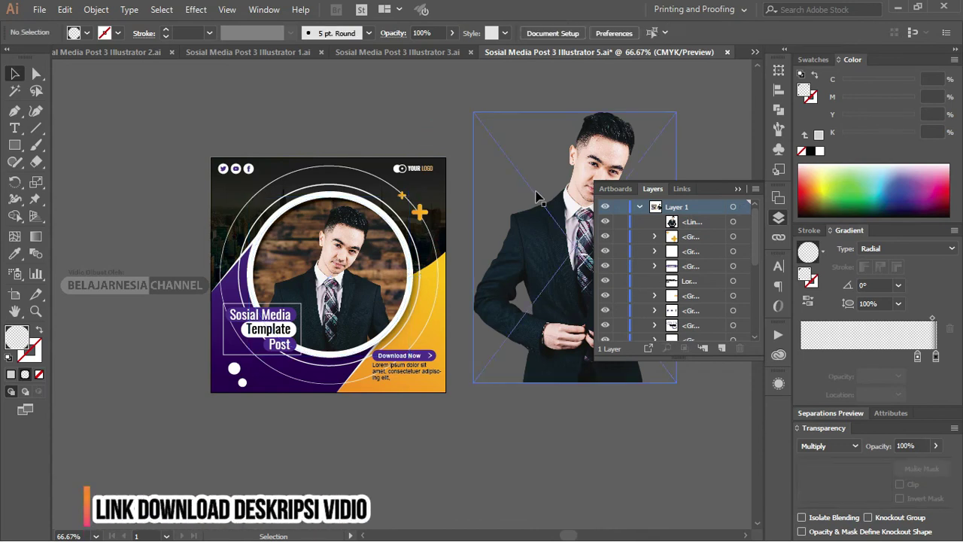
{"action": "mouse_move", "coordinate": [573, 55]}
{"action": "left_mouse_down"}
{"action": "mouse_move", "coordinate": [630, 94]}
{"action": "mouse_move", "coordinate": [550, 135]}
{"action": "left_mouse_up"}
{"action": "left_click_drag", "start_coordinate": [900, 333], "coordinate": [414, 331]}
{"action": "left_click_drag", "start_coordinate": [863, 124], "coordinate": [826, 122]}
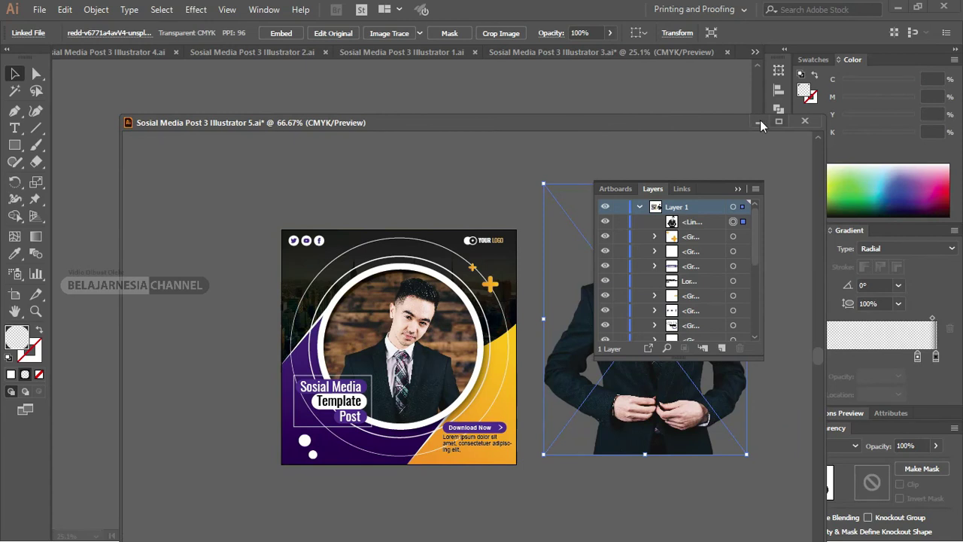
{"action": "left_click", "coordinate": [760, 120]}
{"action": "left_click_drag", "start_coordinate": [347, 347], "coordinate": [439, 357]}
Shrink and centre the cut-out man, layering him over the arcs near Download Now
{"action": "key", "text": "z"}
{"action": "left_click_drag", "start_coordinate": [383, 263], "coordinate": [581, 404]}
{"action": "key", "text": "v"}
{"action": "left_click_drag", "start_coordinate": [382, 130], "coordinate": [320, 211]}
{"action": "left_click_drag", "start_coordinate": [279, 295], "coordinate": [342, 243]}
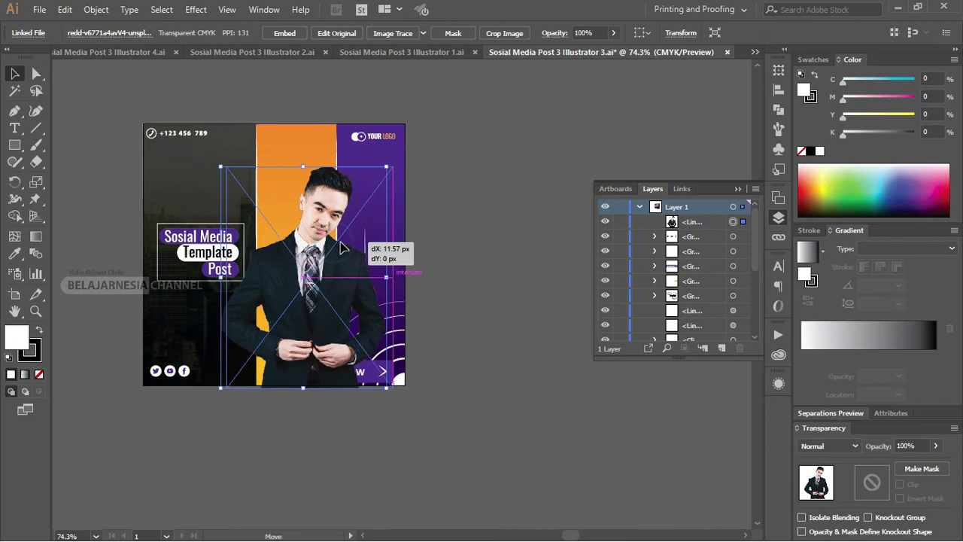
{"action": "key", "text": "ctrl+bracketleft"}
{"action": "key", "text": "ctrl+bracketleft"}
{"action": "key", "text": "ctrl+bracketleft"}
{"action": "key", "text": "ctrl+bracketleft"}
{"action": "key", "text": "ctrl+bracketleft"}
{"action": "key", "text": "ctrl+bracketleft"}
{"action": "key", "text": "ctrl+bracketleft"}
{"action": "key", "text": "ctrl+bracketleft"}
{"action": "key", "text": "ctrl+bracketleft"}
{"action": "key", "text": "ctrl+bracketleft"}
{"action": "key", "text": "ctrl+bracketright"}
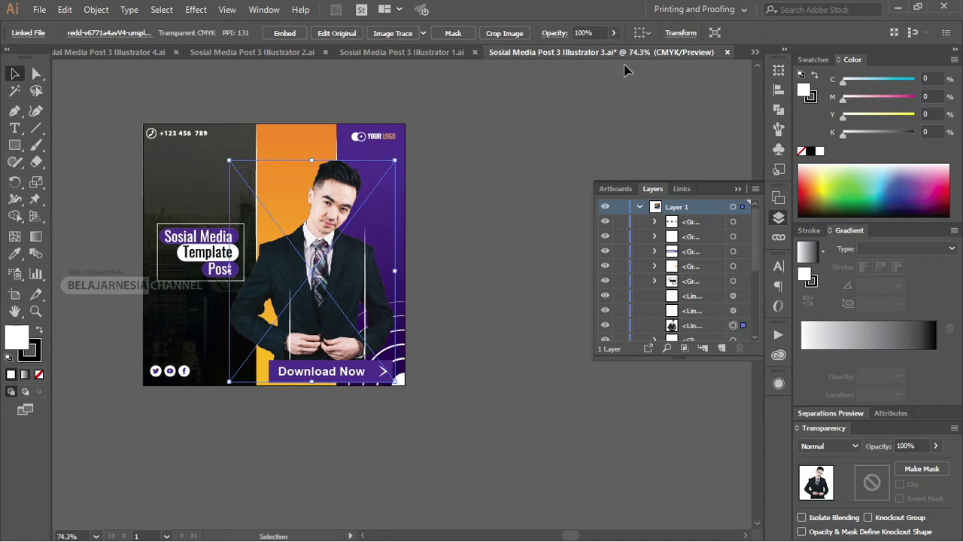
Align the man photo to the artboard's bottom edge and close the layers list
{"action": "left_click", "coordinate": [645, 32]}
{"action": "left_click", "coordinate": [662, 68]}
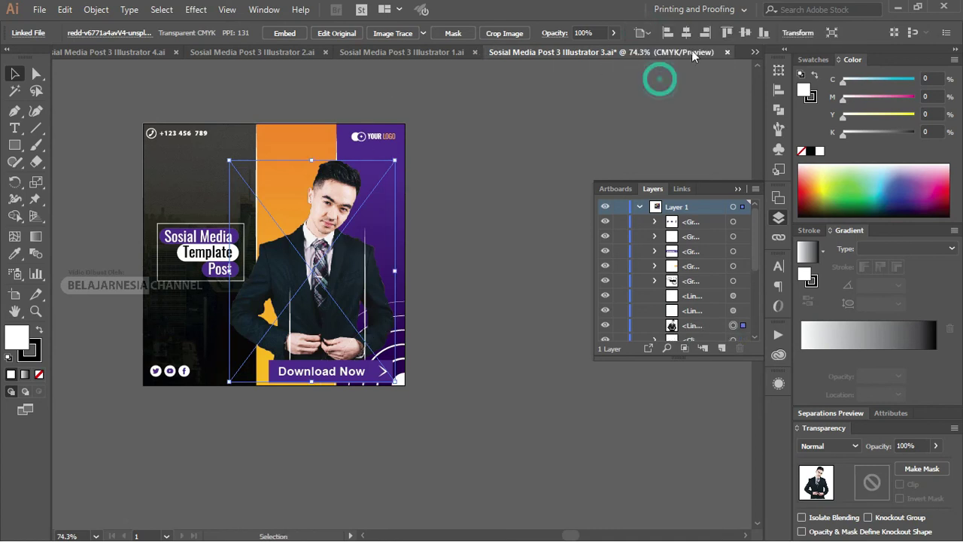
{"action": "left_click", "coordinate": [764, 32]}
{"action": "left_click", "coordinate": [447, 208]}
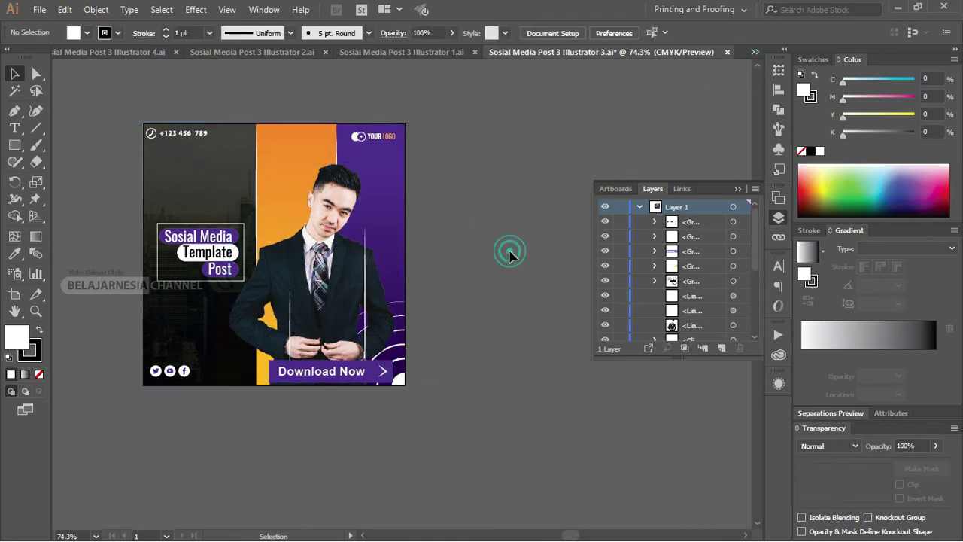
{"action": "left_click_drag", "start_coordinate": [504, 230], "coordinate": [534, 224]}
{"action": "left_click", "coordinate": [737, 188]}
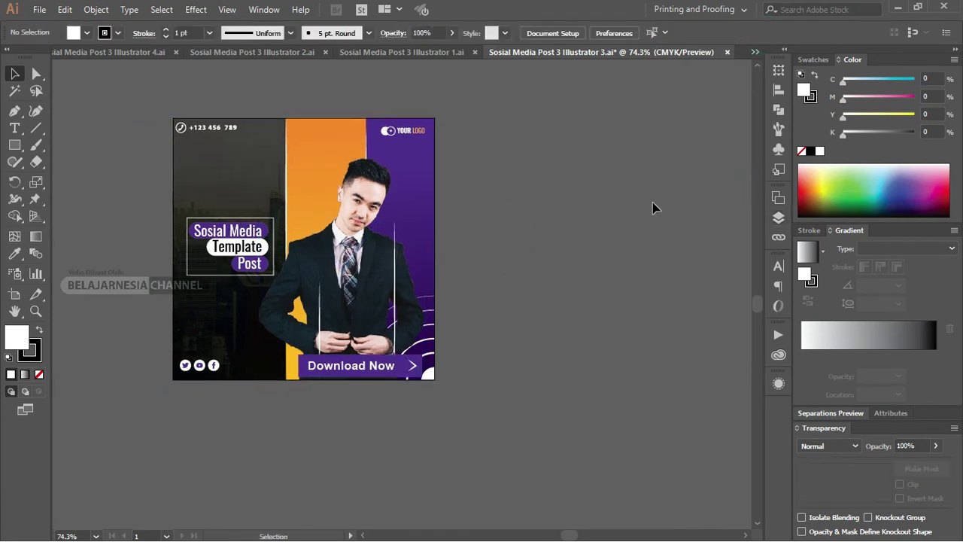
{"action": "key", "text": "alt+Tab"}
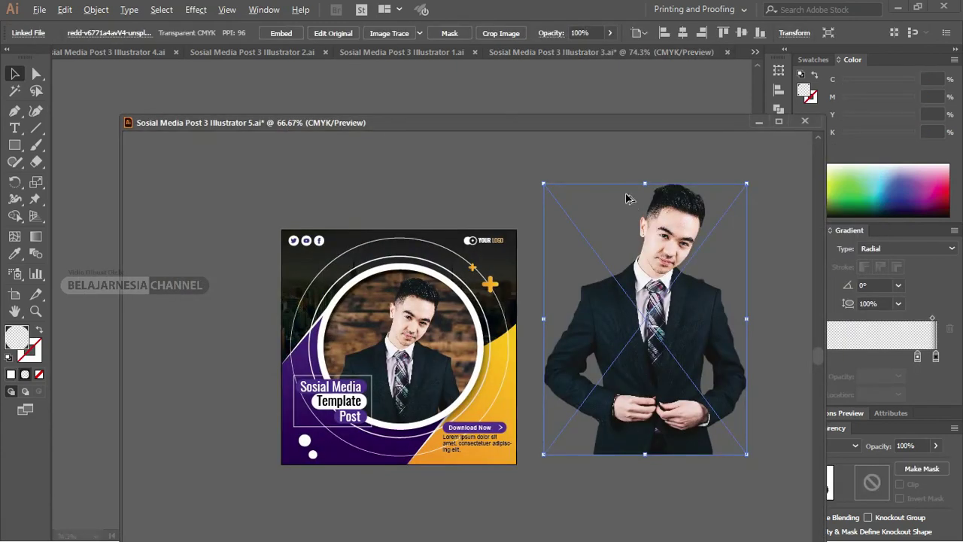
{"action": "key", "text": "alt+Tab"}
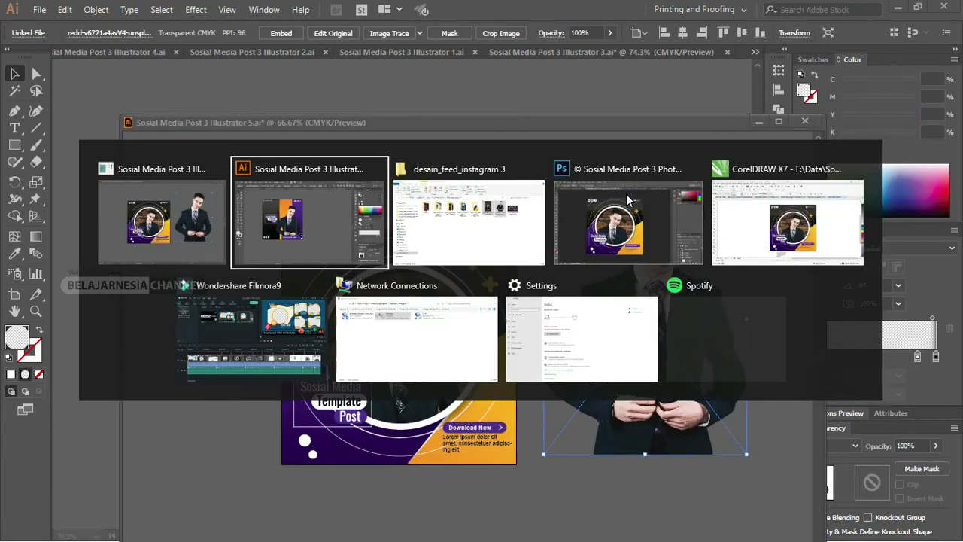
View the finished Photoshop-05.psd, then move on to Coreldraw 5.cdr in CorelDRAW
{"action": "left_click", "coordinate": [628, 199]}
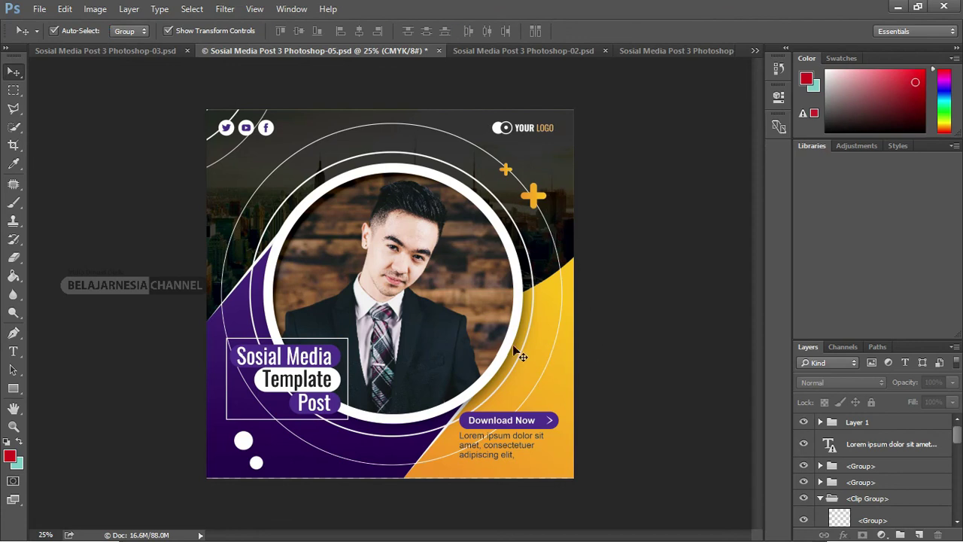
{"action": "key", "text": "alt+Tab"}
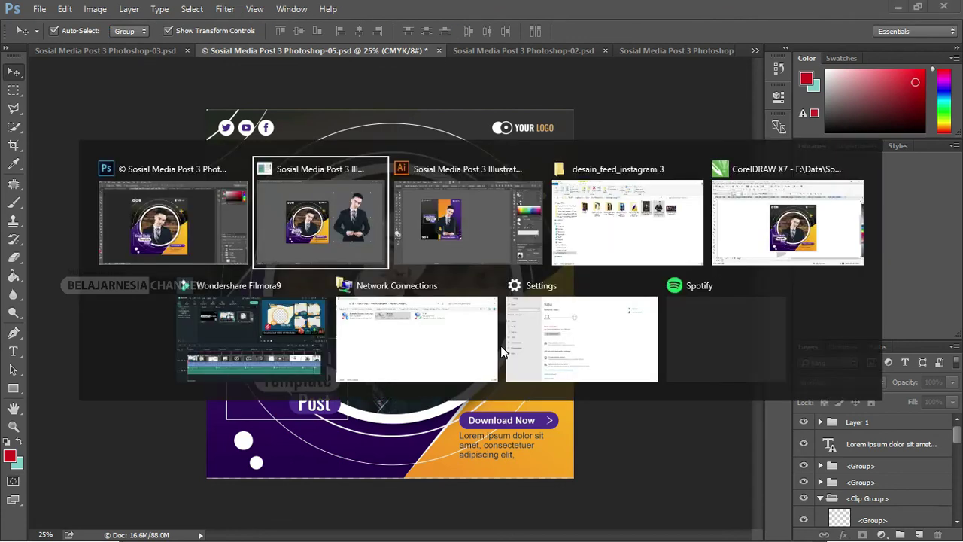
{"action": "key", "text": "Tab"}
{"action": "key", "text": "Tab"}
{"action": "key", "text": "Tab"}
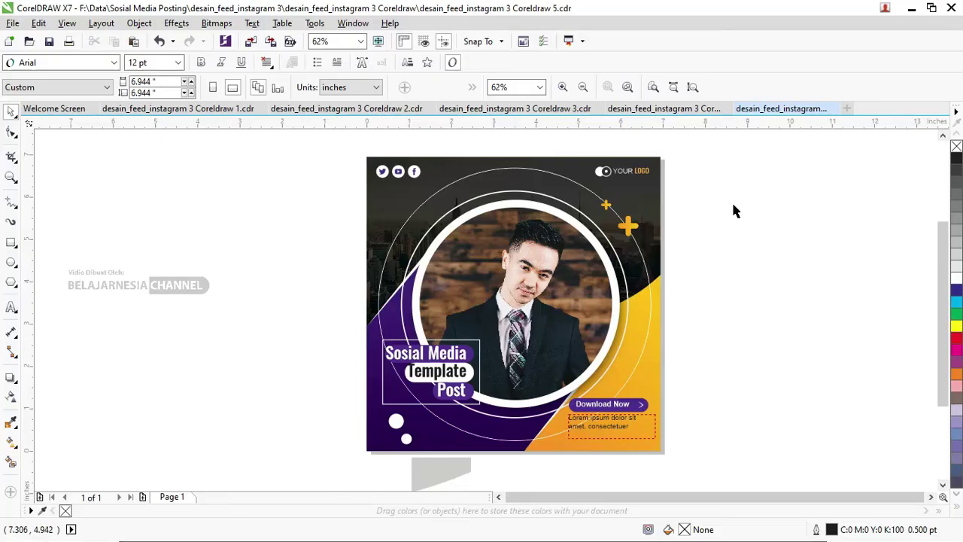
{"action": "left_click_drag", "start_coordinate": [447, 471], "coordinate": [264, 399]}
{"action": "key", "text": "ctrl+z"}
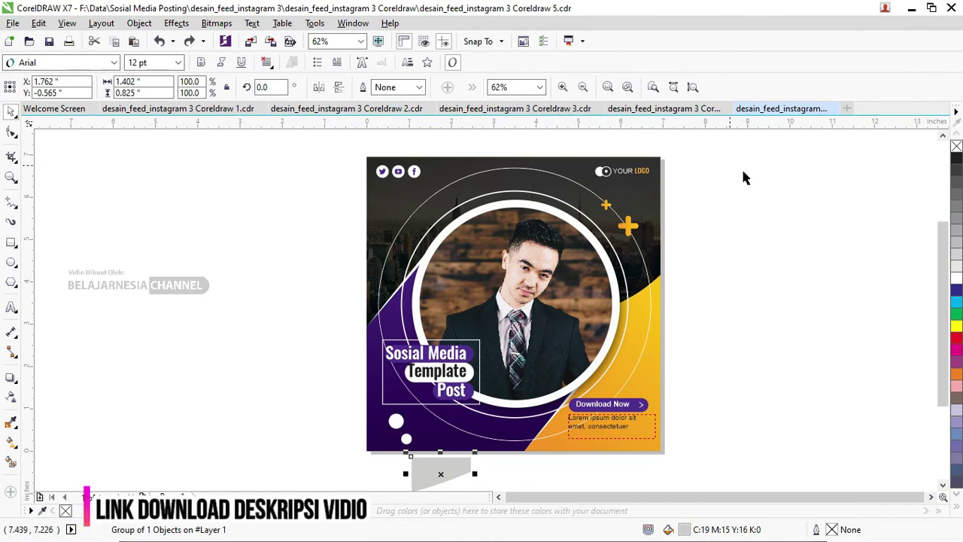